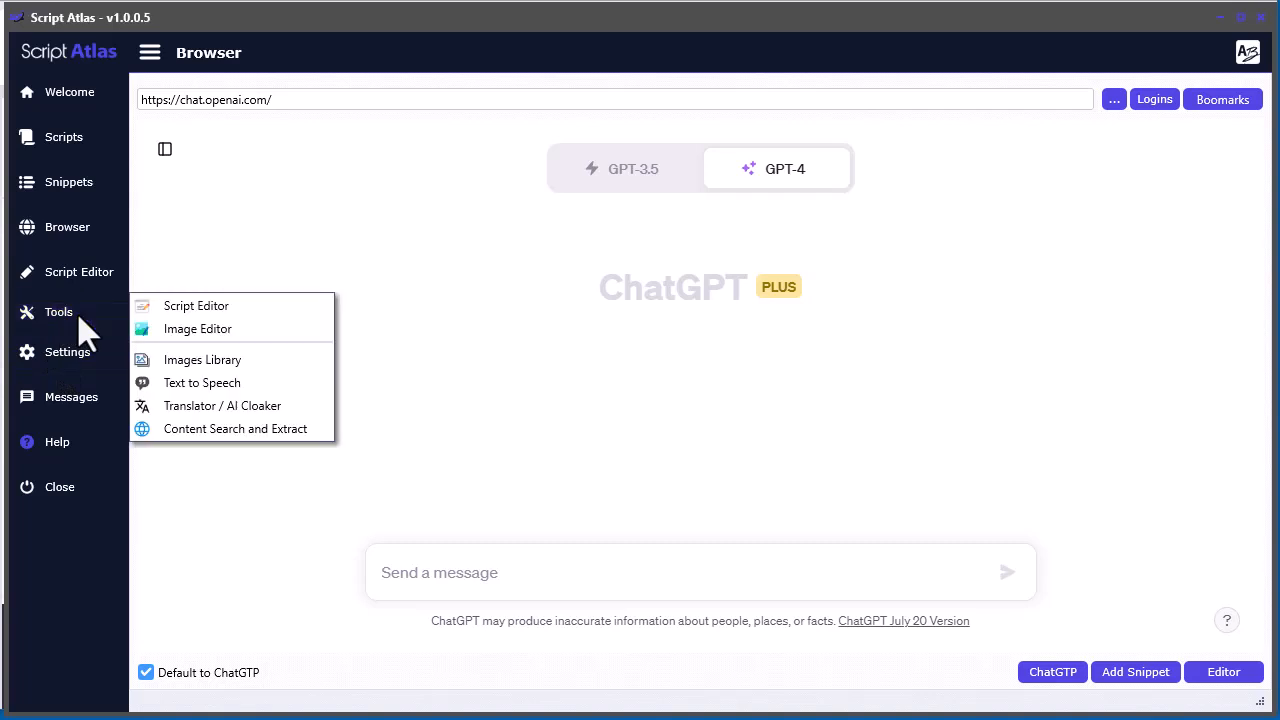
Show the Text to Speech window from the main window's tools and again from the Script Editor, closing it each time
click(206, 382)
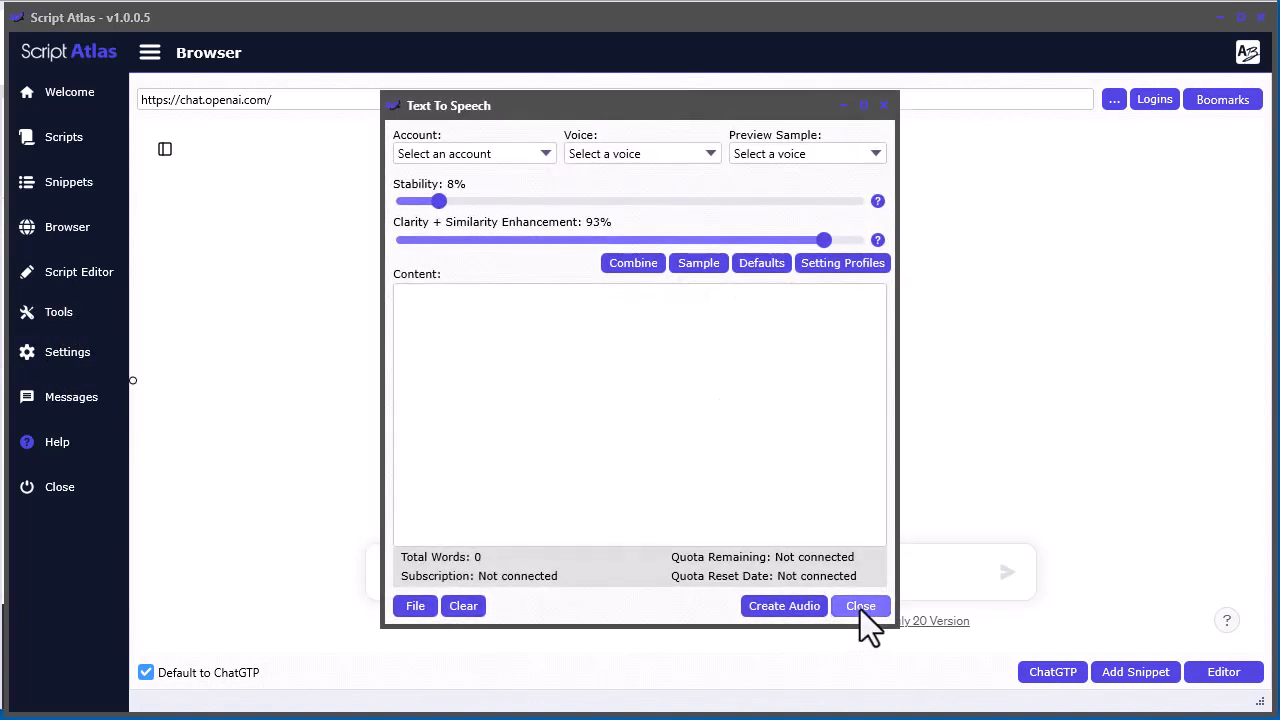
click(860, 607)
click(79, 272)
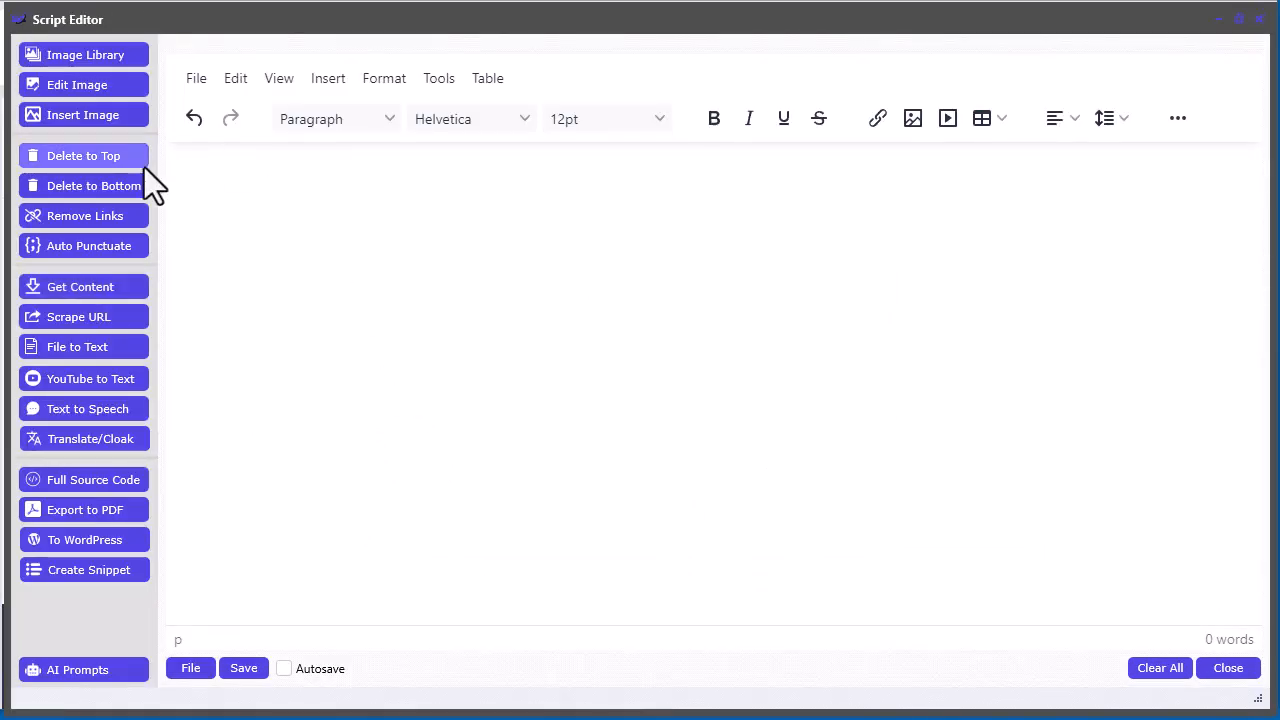
click(86, 407)
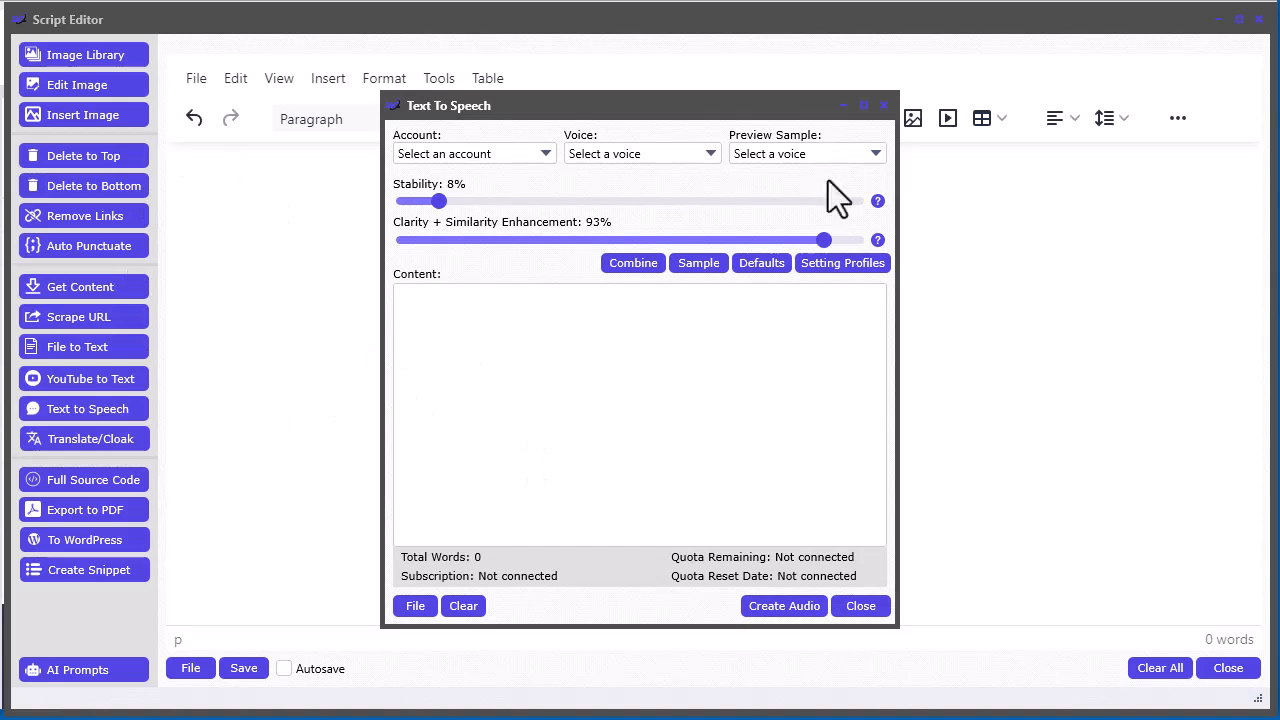
click(872, 608)
Enter "sdfsdf" in the script, send it to Text to Speech, and clear the content there
text(sdfsdf)
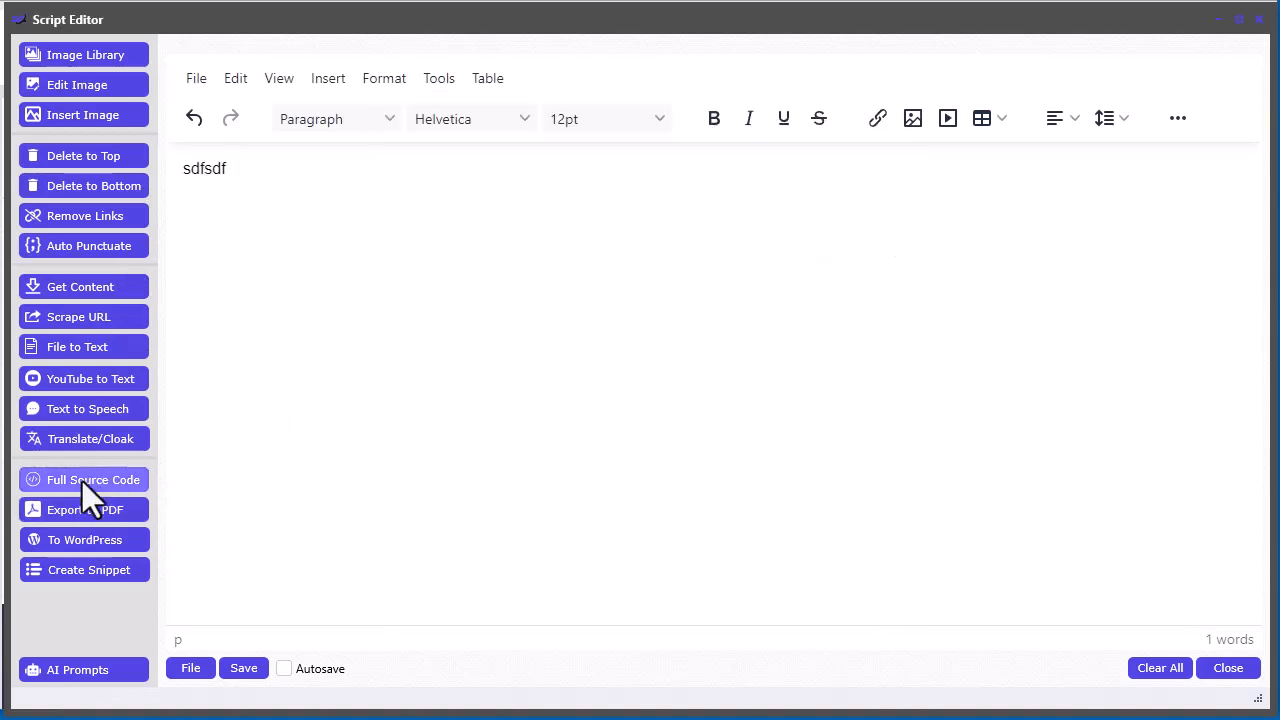
click(80, 414)
double_click(416, 311)
key(BackSpace)
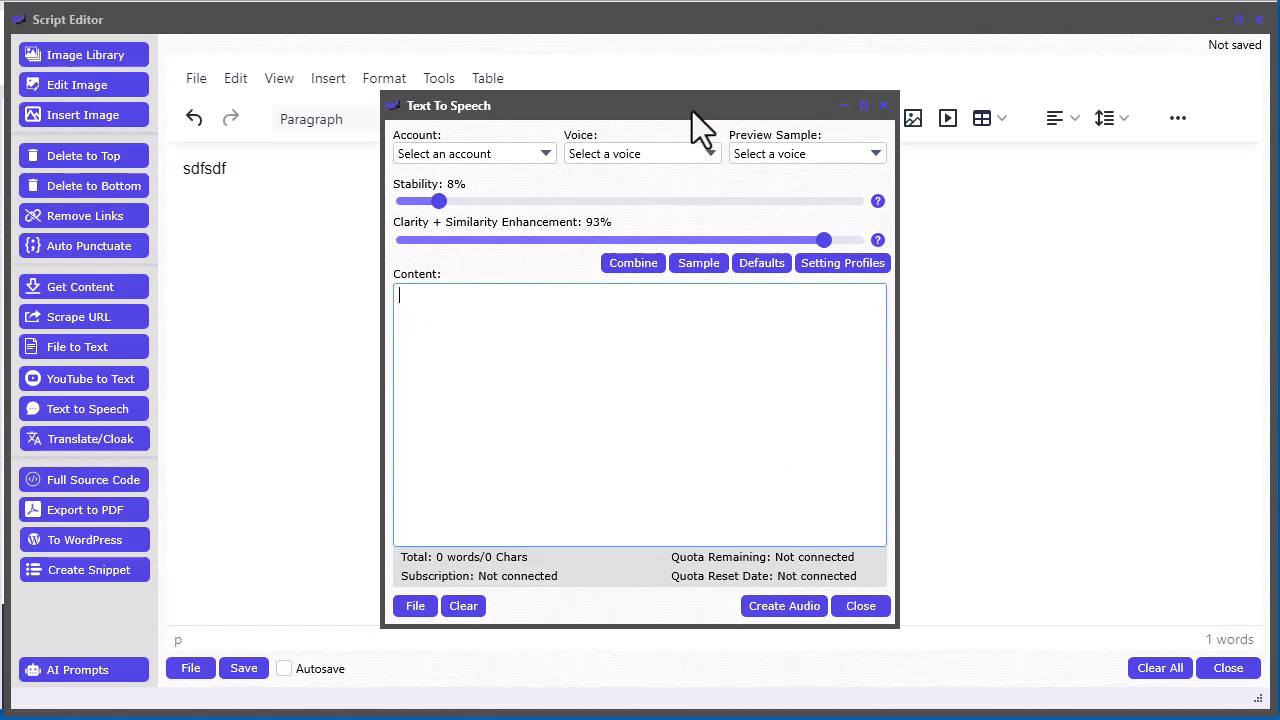
Close the Text to Speech window and the Script Editor
drag(692, 111, 688, 104)
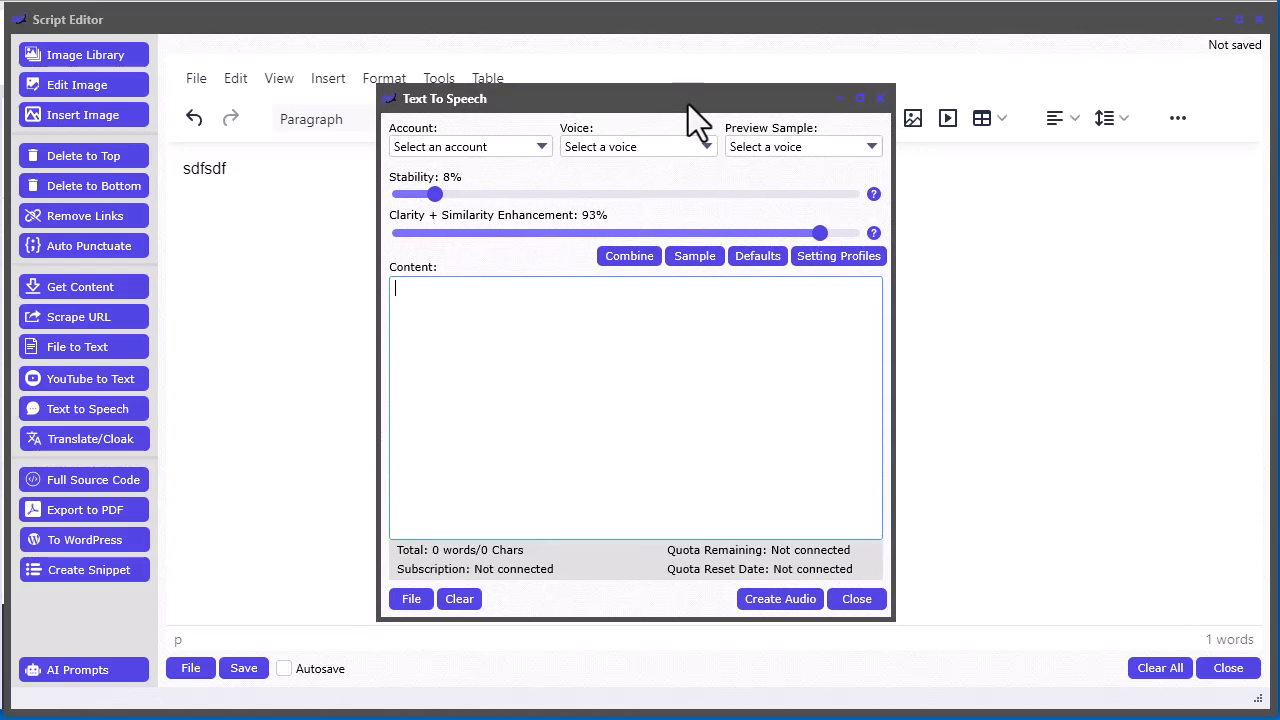
click(850, 599)
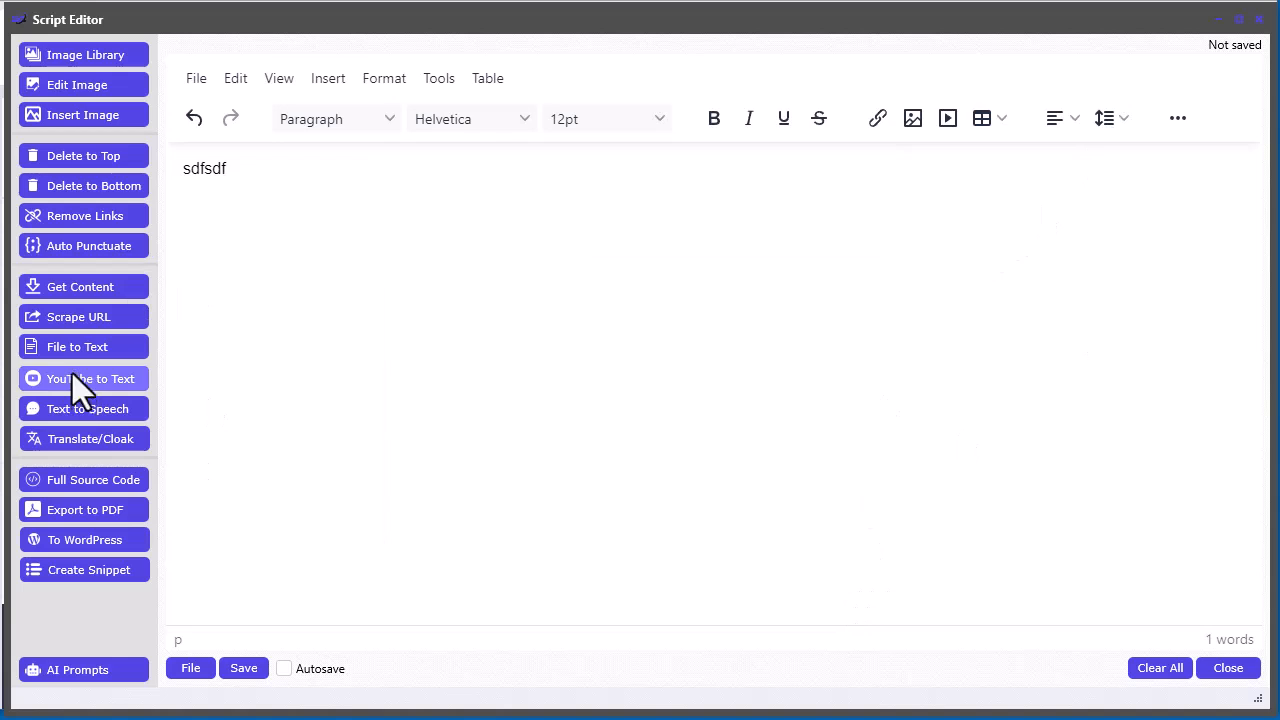
click(1226, 665)
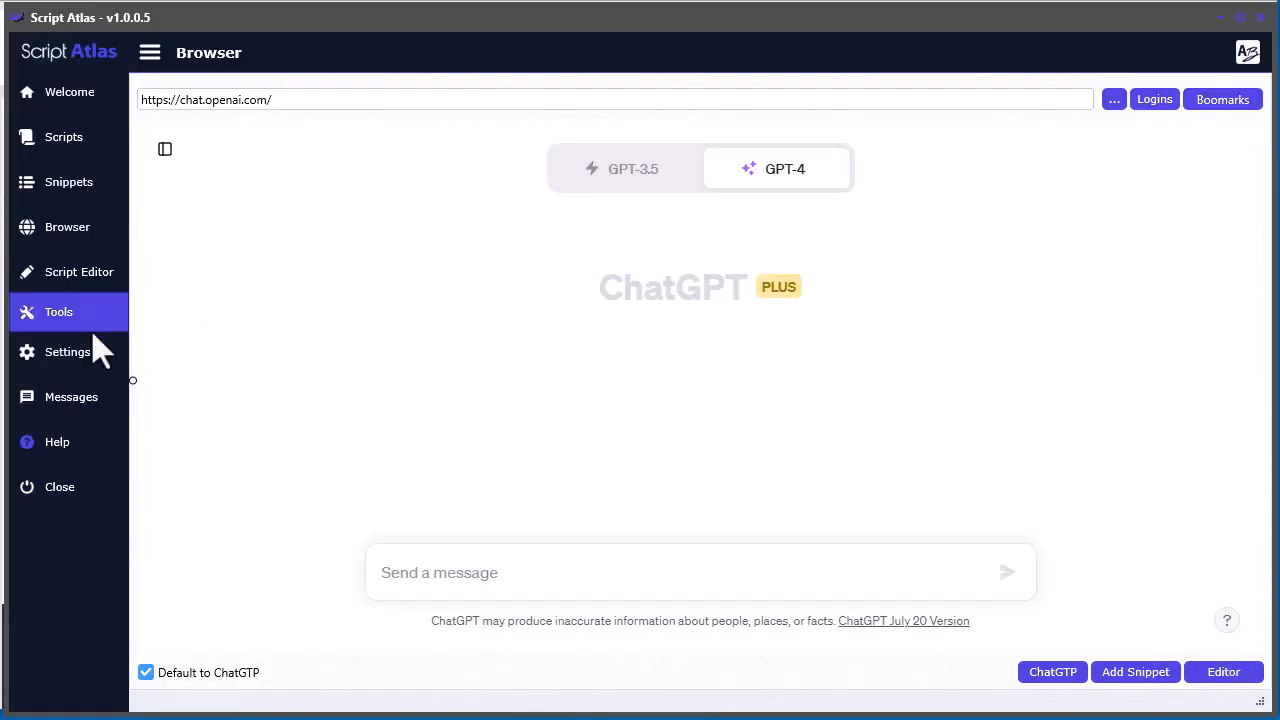
Follow the Eleven Labs API key link from the Text to Speech API settings and view the site's sign-up page
click(80, 355)
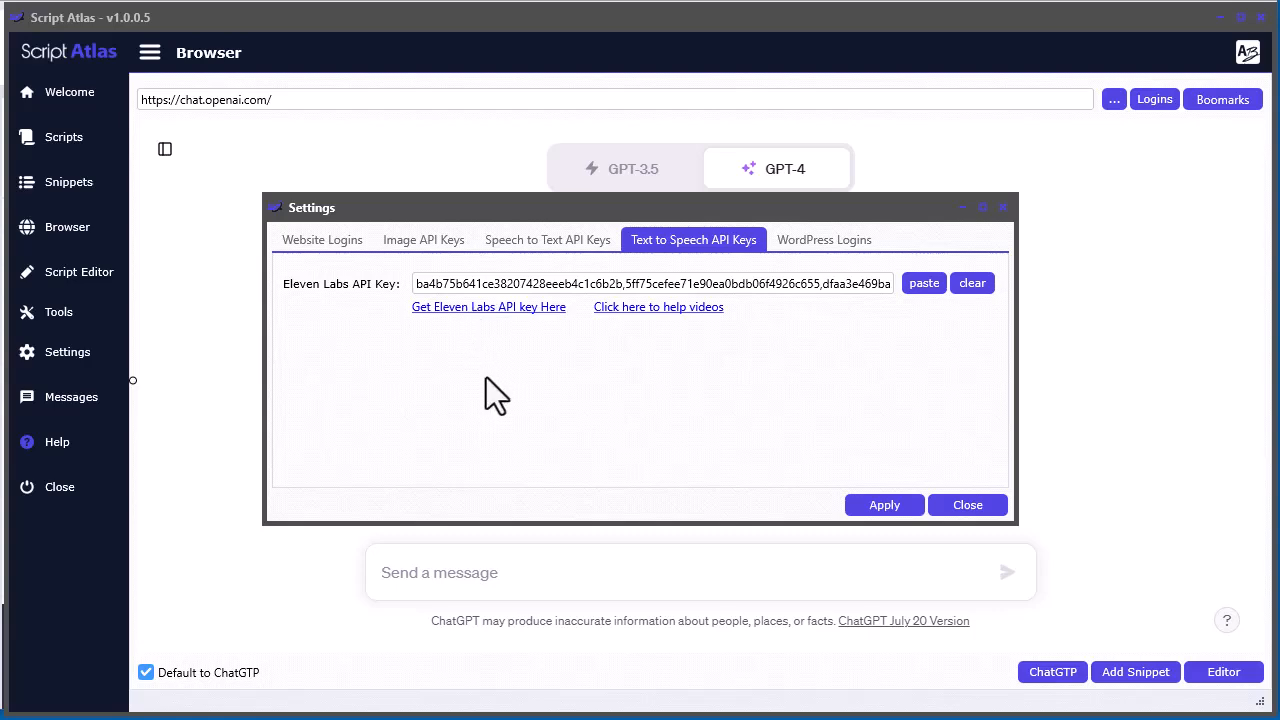
click(488, 309)
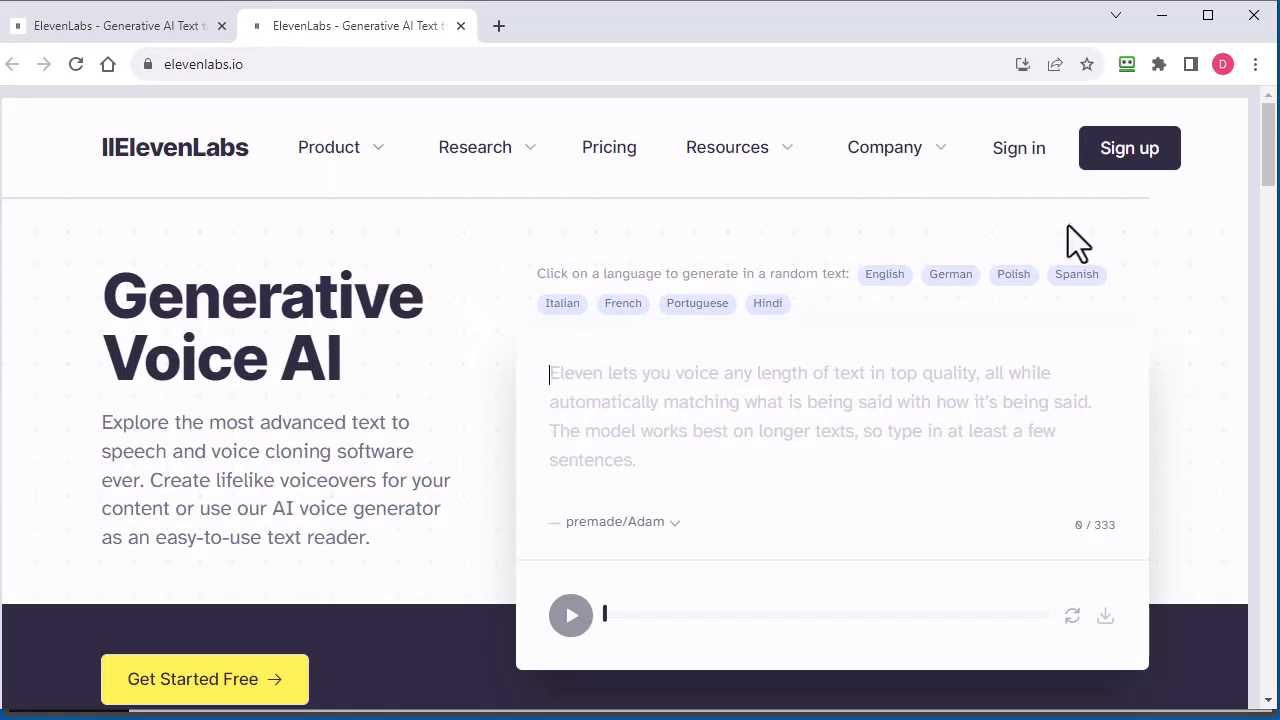
click(1127, 160)
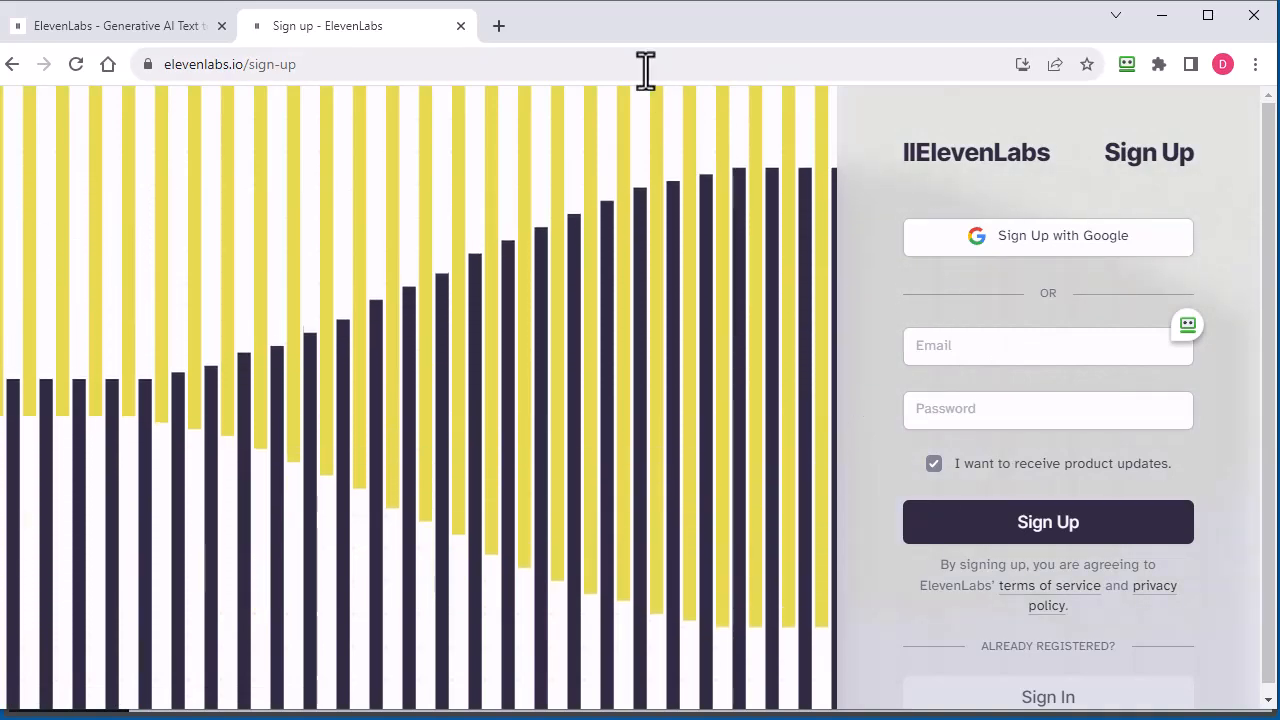
key(alt+Left)
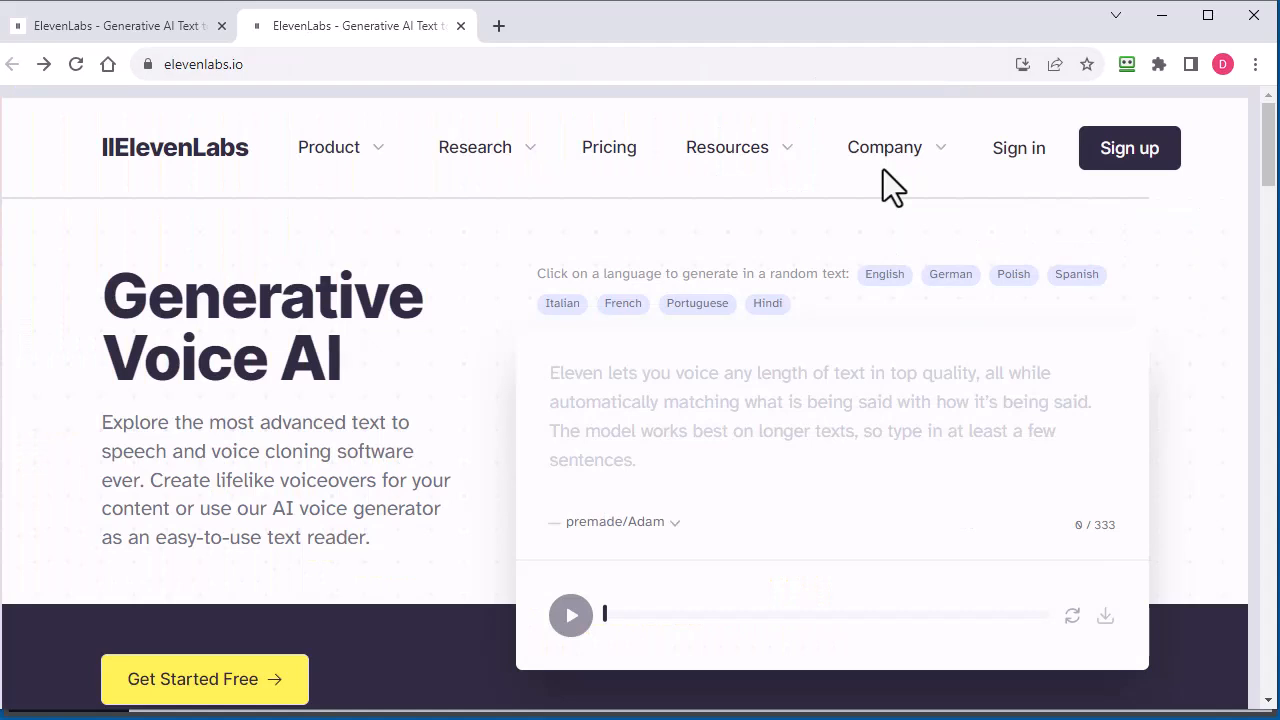
Examine the ElevenLabs pricing page, comparing the Free, Starter and Creator plans and the Free plan's monthly character allowance
click(618, 165)
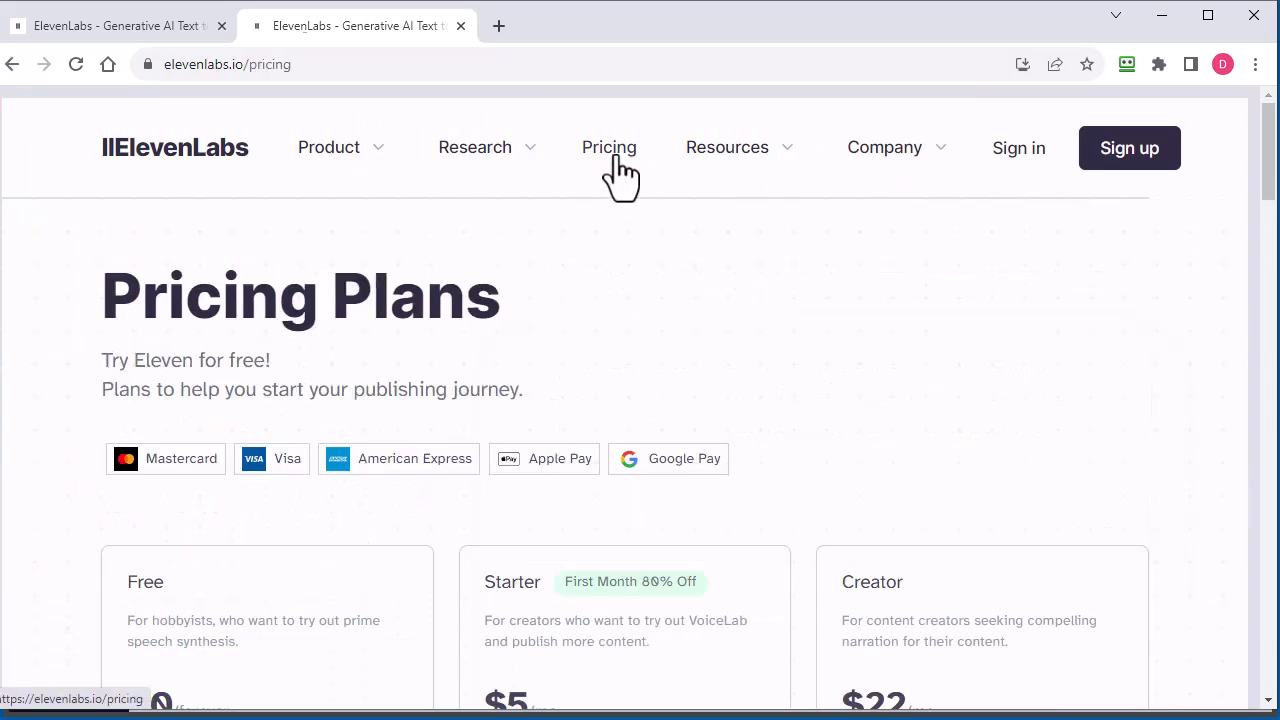
scroll(40, 585, down, 3)
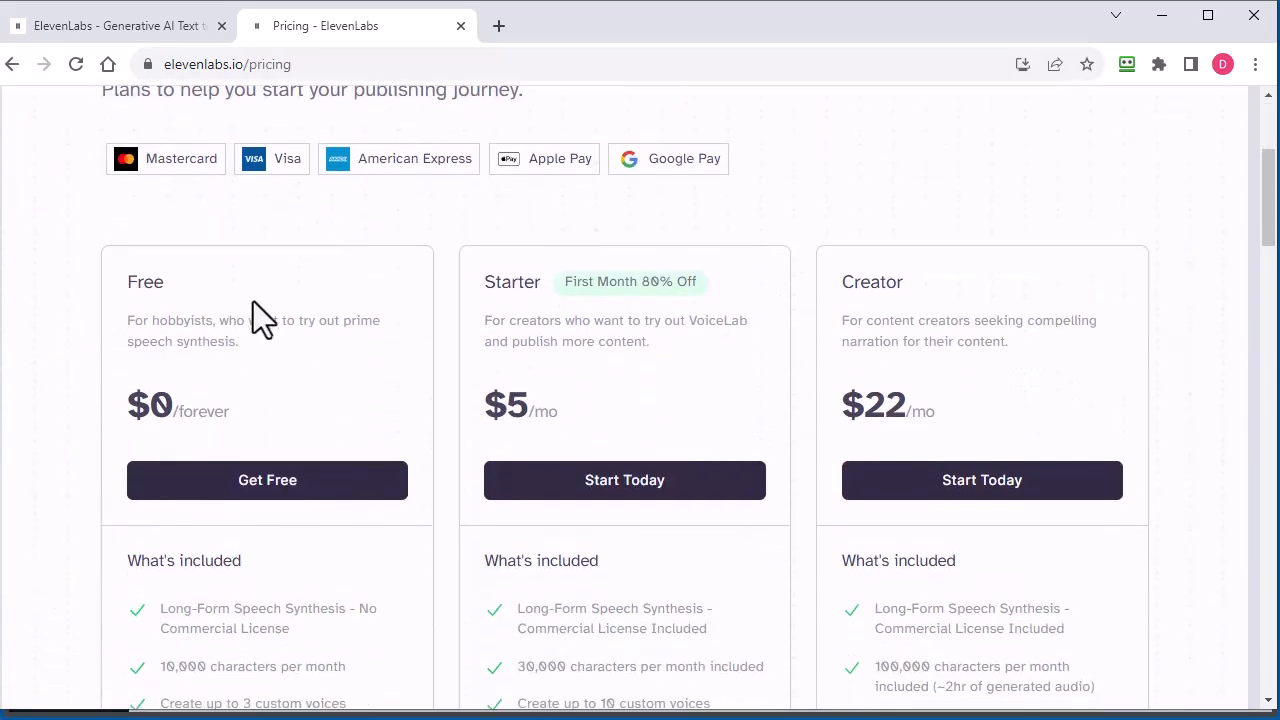
scroll(84, 380, down, 2)
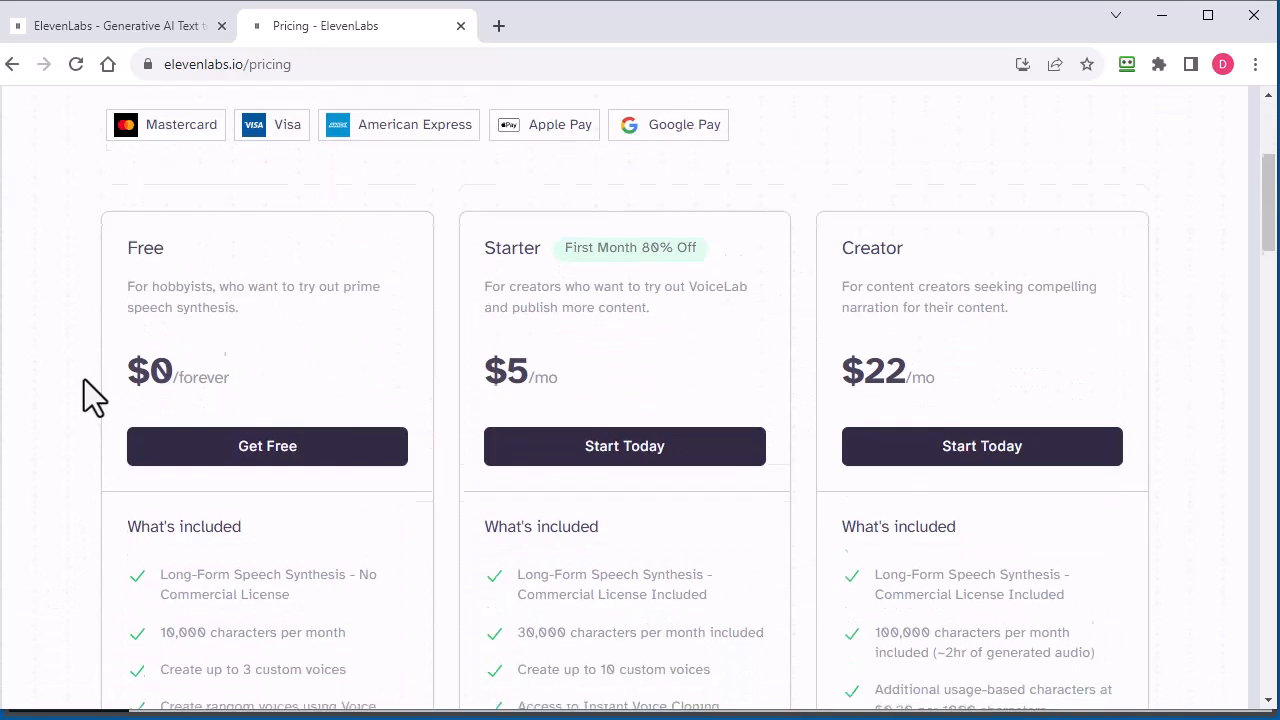
drag(362, 470, 221, 461)
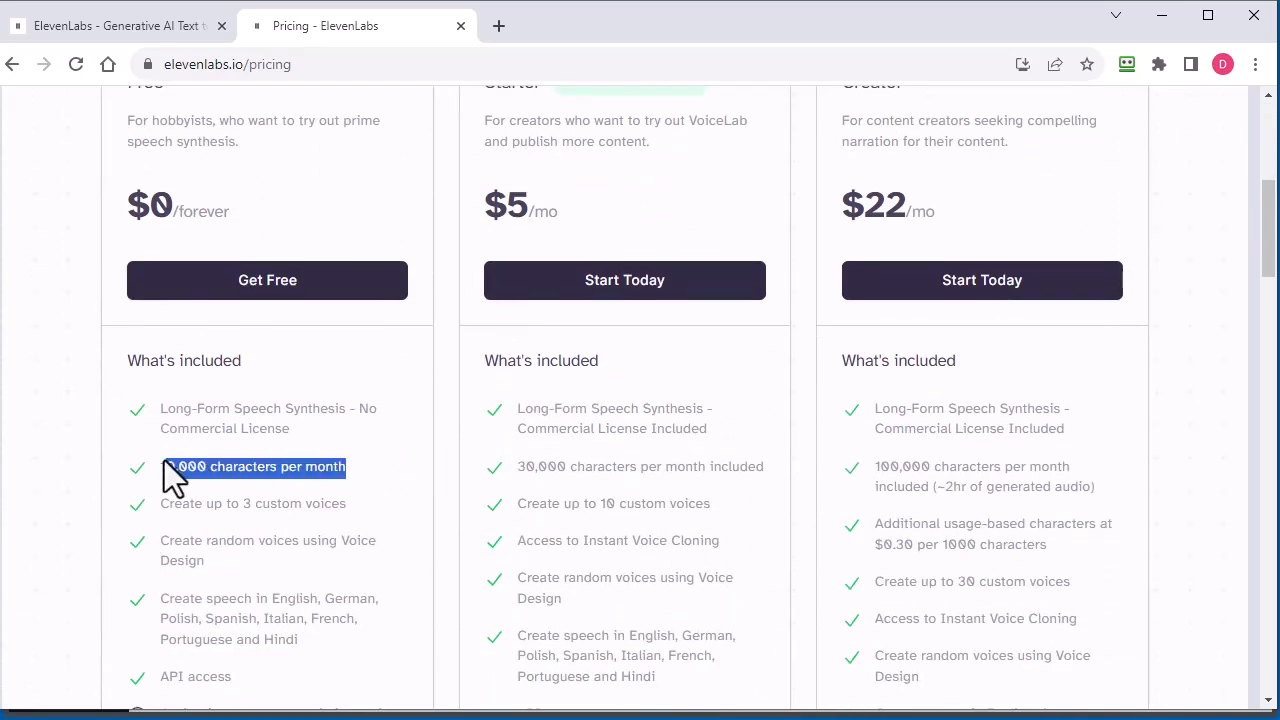
scroll(67, 455, up, 2)
click(67, 455)
scroll(60, 445, up, 1)
scroll(60, 445, down, 2)
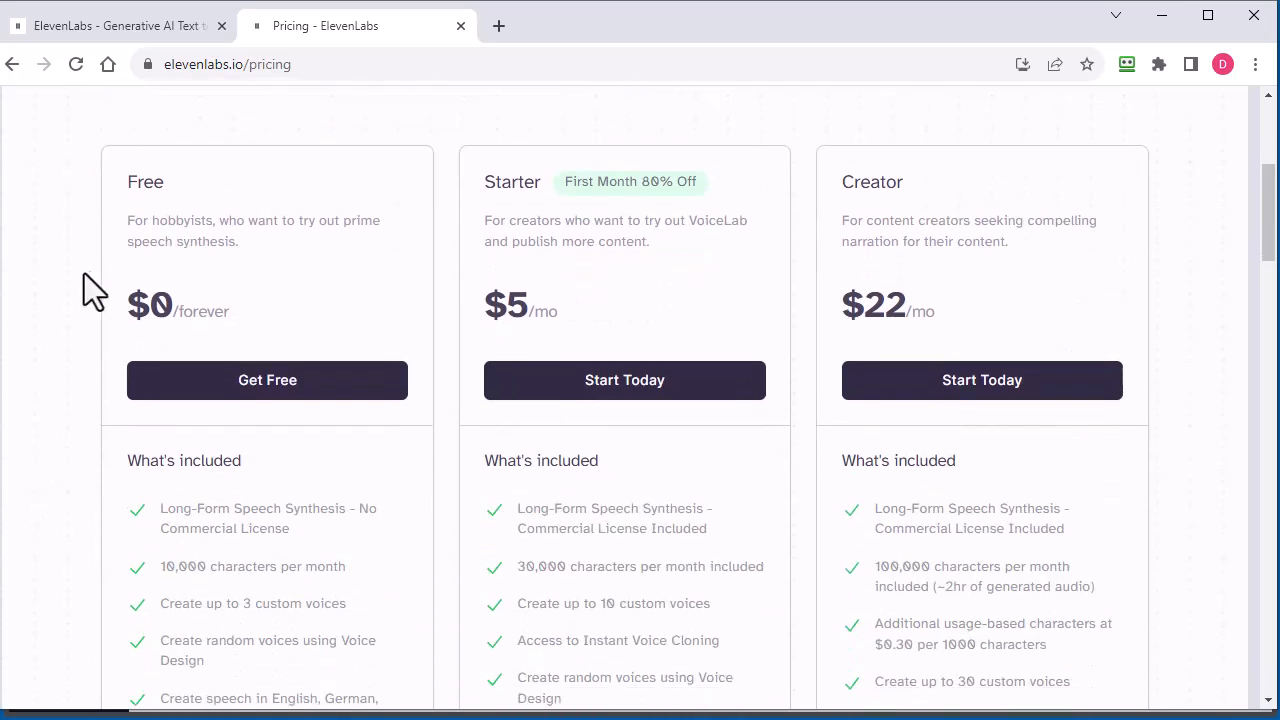
scroll(86, 280, up, 1)
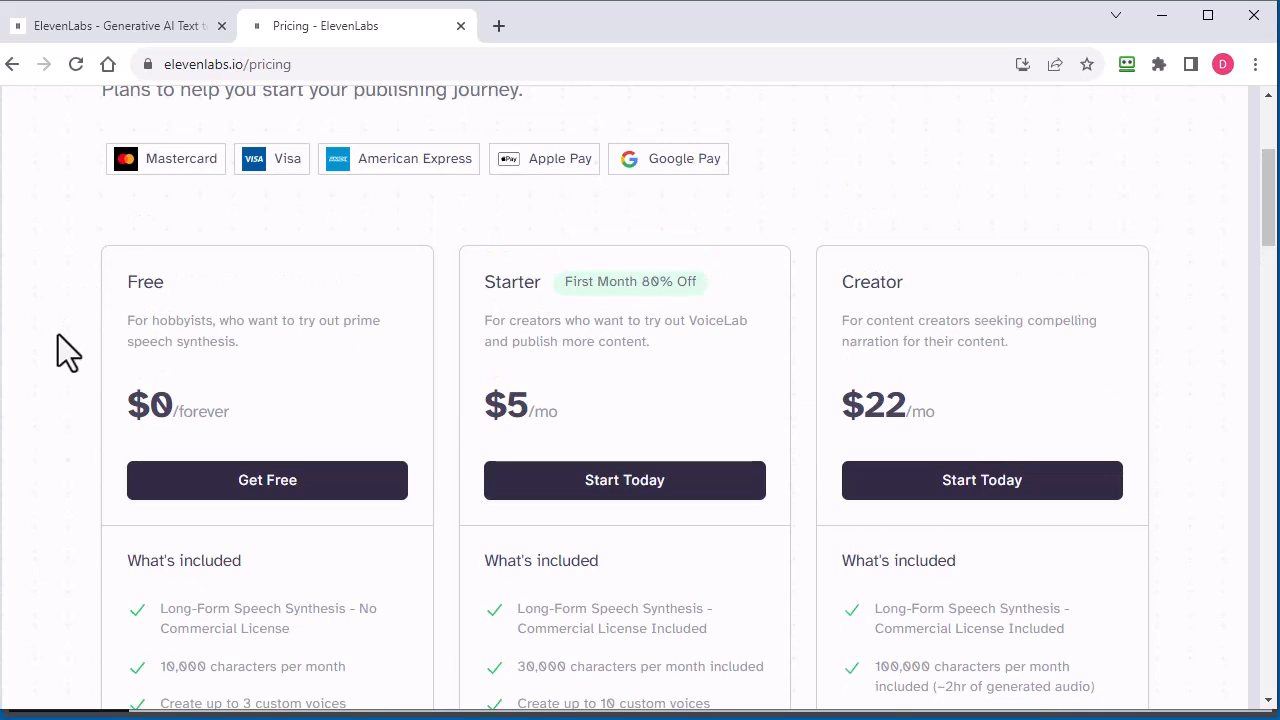
scroll(48, 345, up, 2)
scroll(48, 345, down, 4)
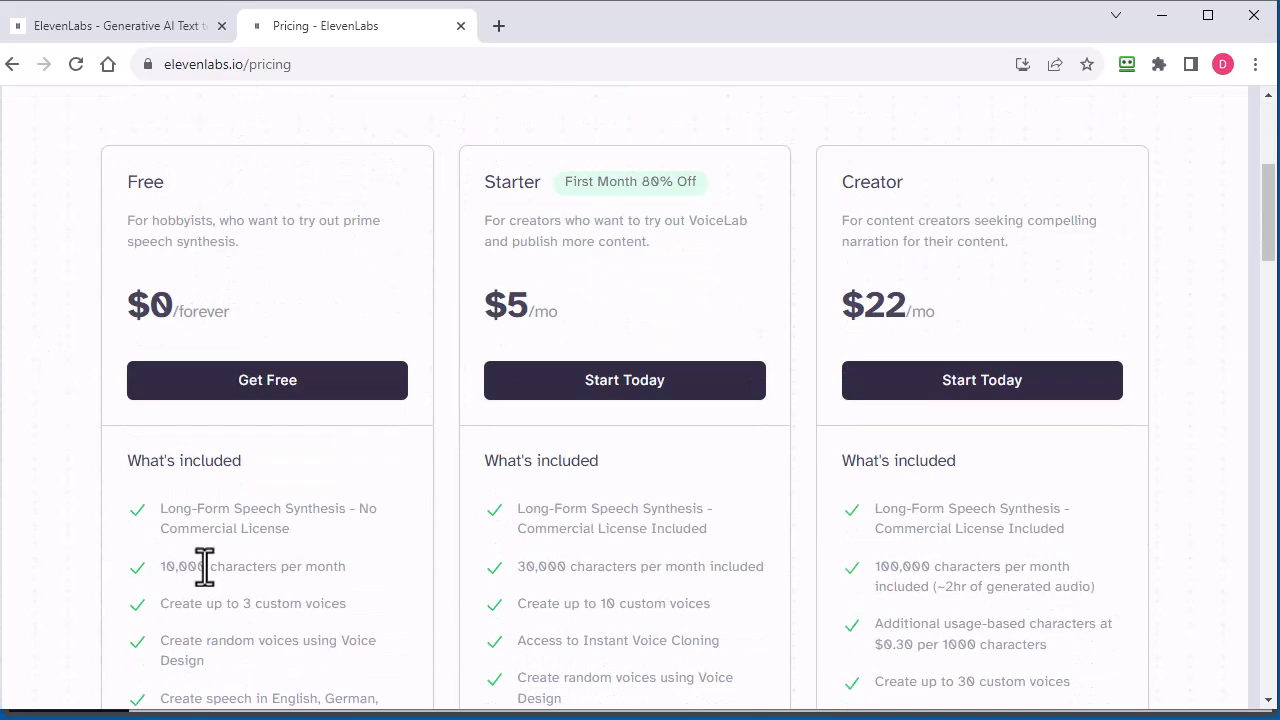
scroll(100, 495, up, 2)
scroll(100, 500, up, 2)
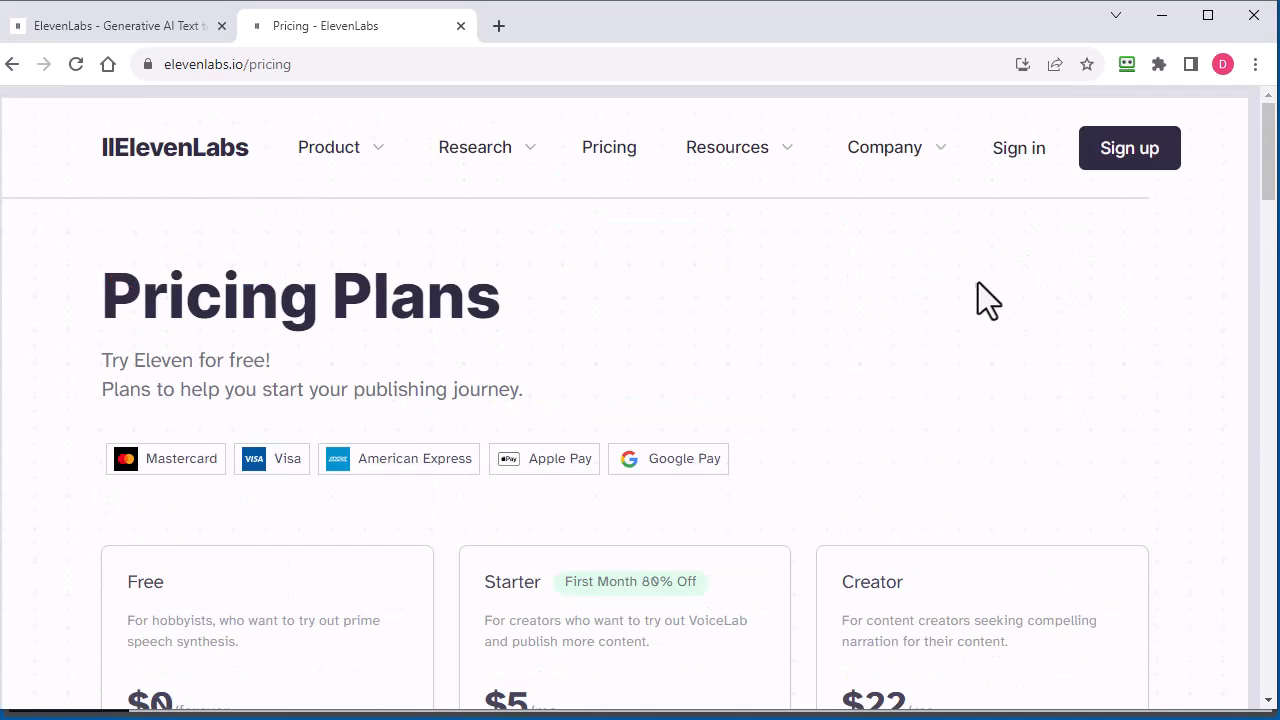
scroll(1250, 340, down, 5)
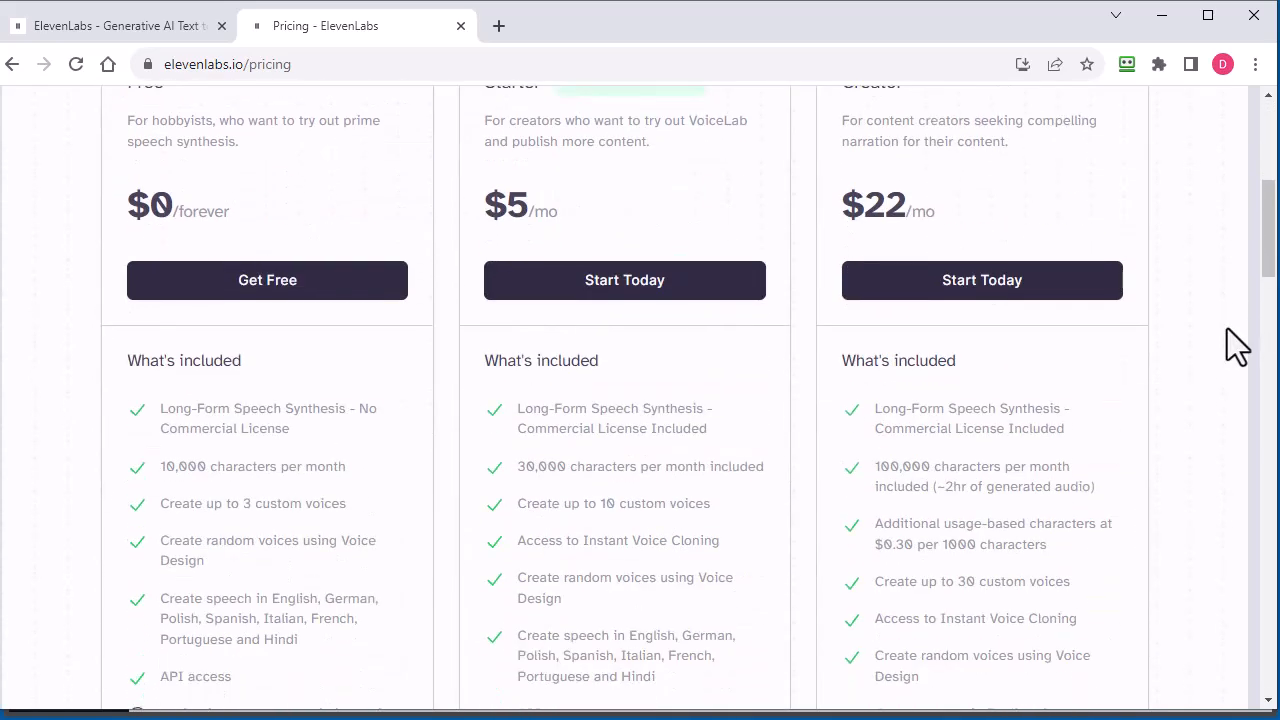
scroll(813, 246, up, 5)
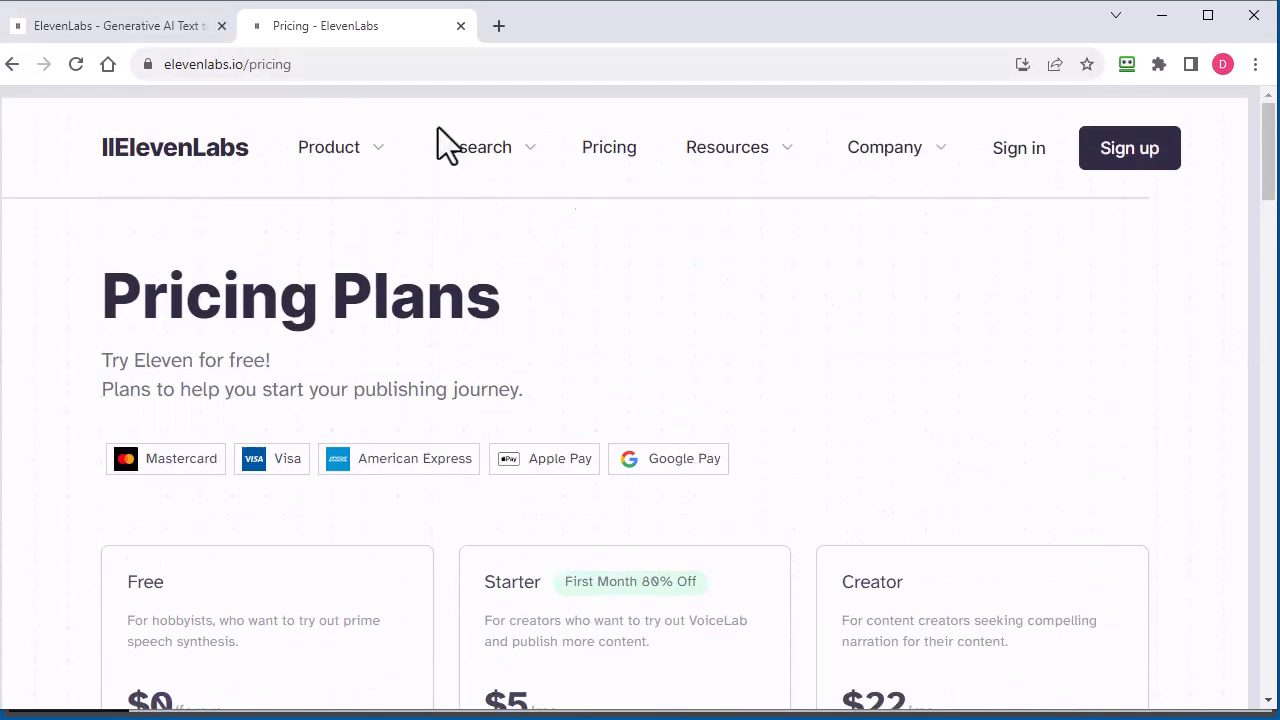
Sign in to ElevenLabs and check the total remaining quota on the Speech Synthesis page
click(1011, 157)
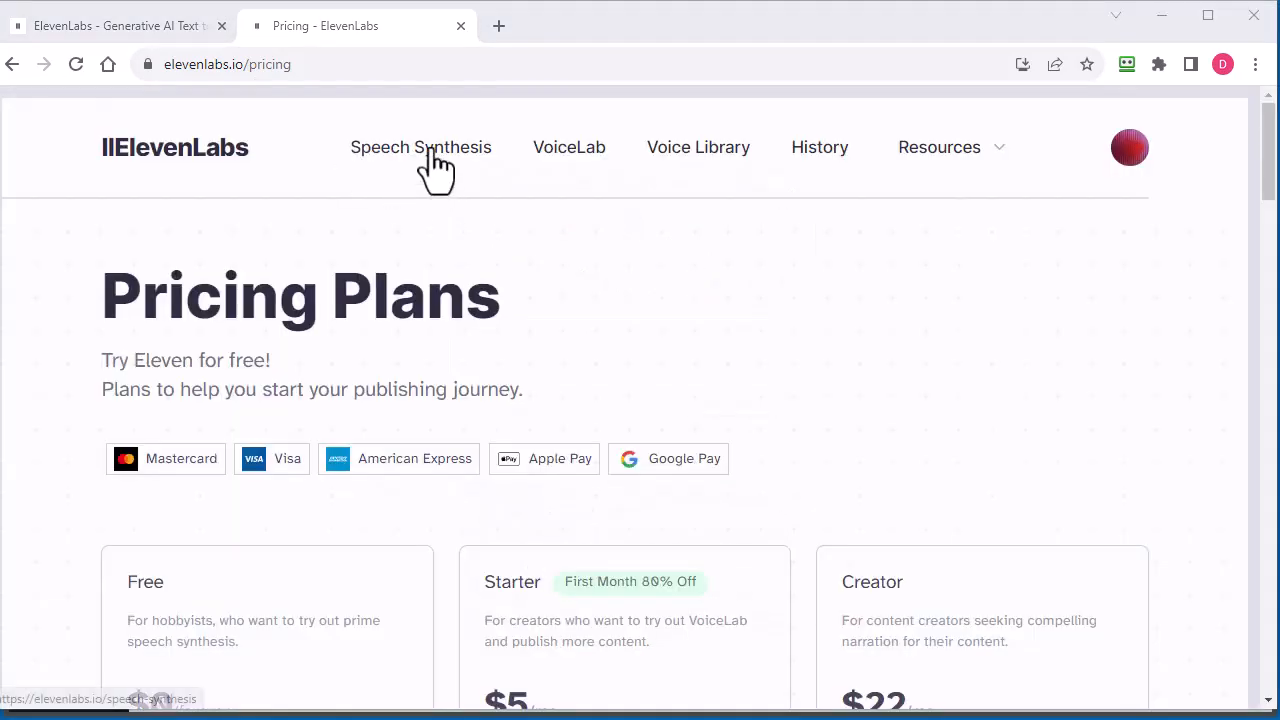
click(432, 155)
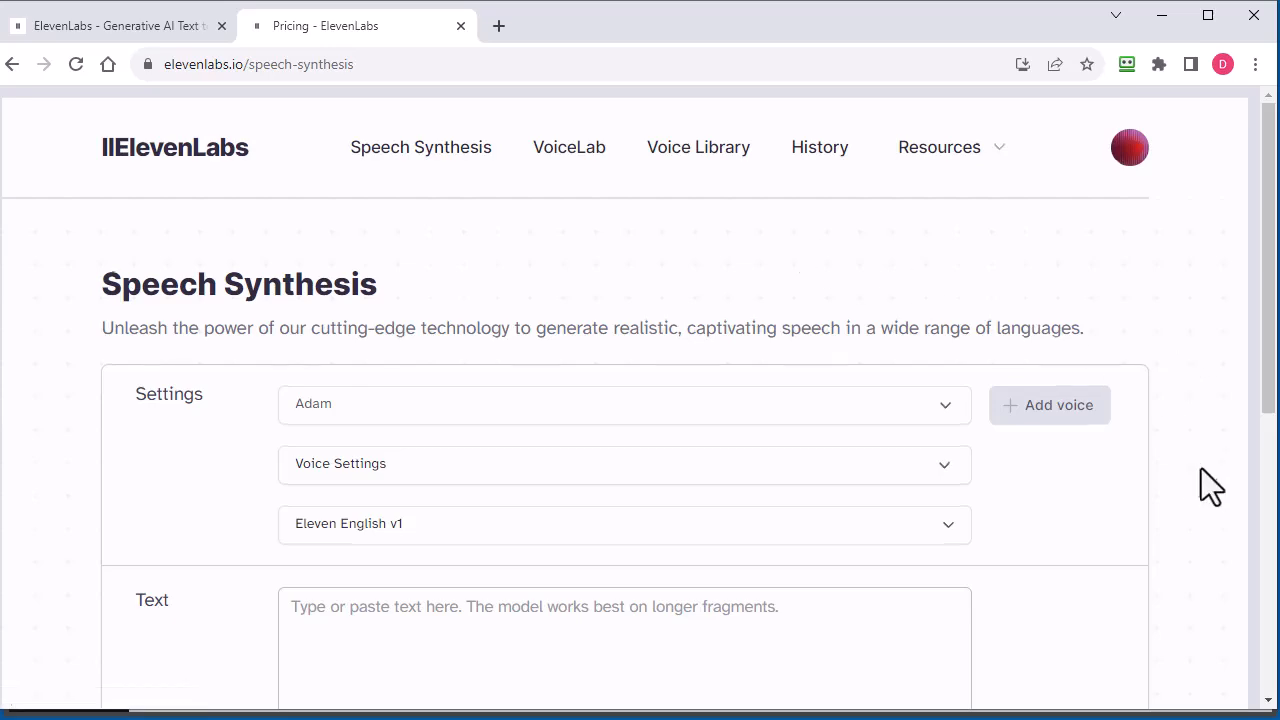
scroll(1203, 490, down, 5)
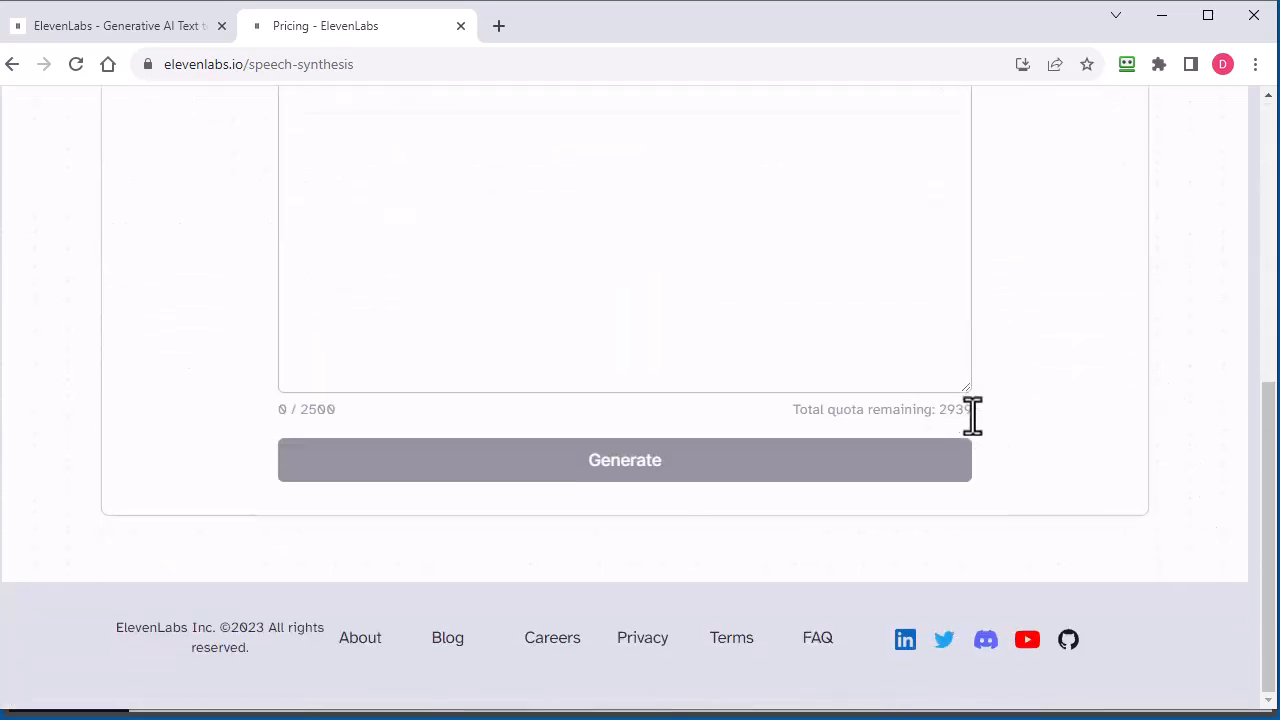
scroll(1180, 530, up, 1)
scroll(1196, 527, up, 5)
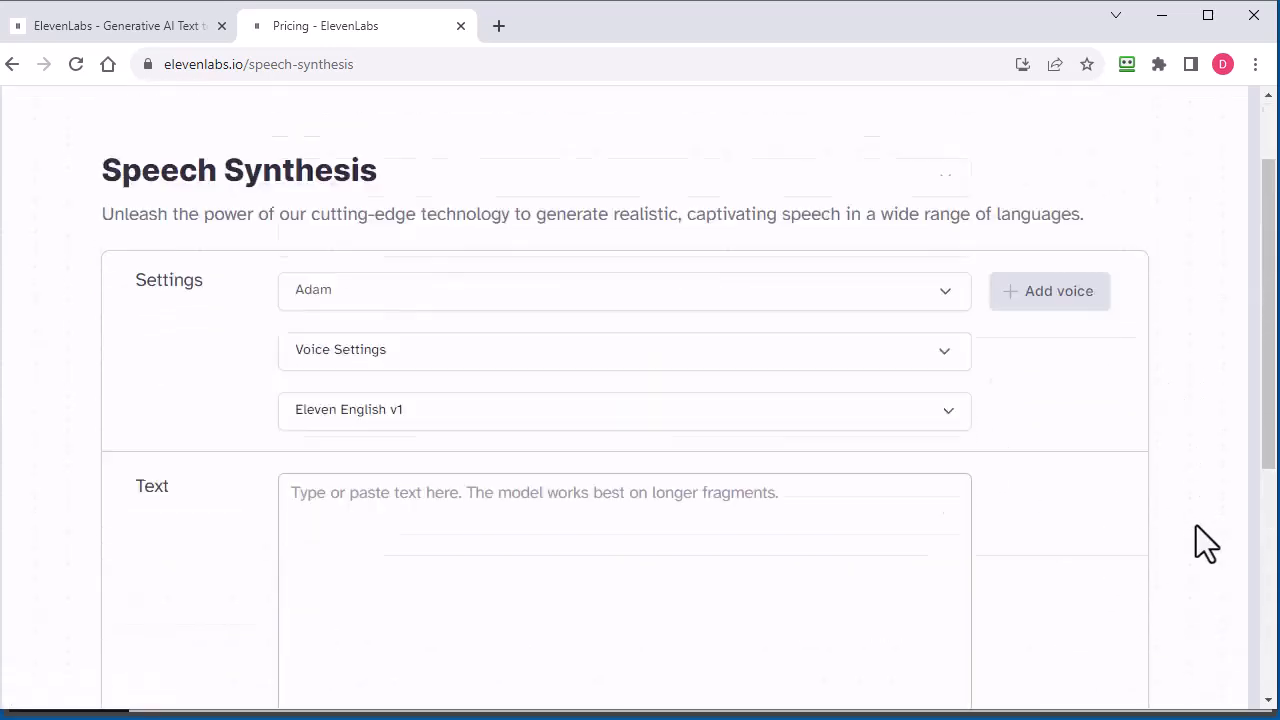
Reveal and select the API key in the account's profile settings, hiding it again before closing them
click(1131, 157)
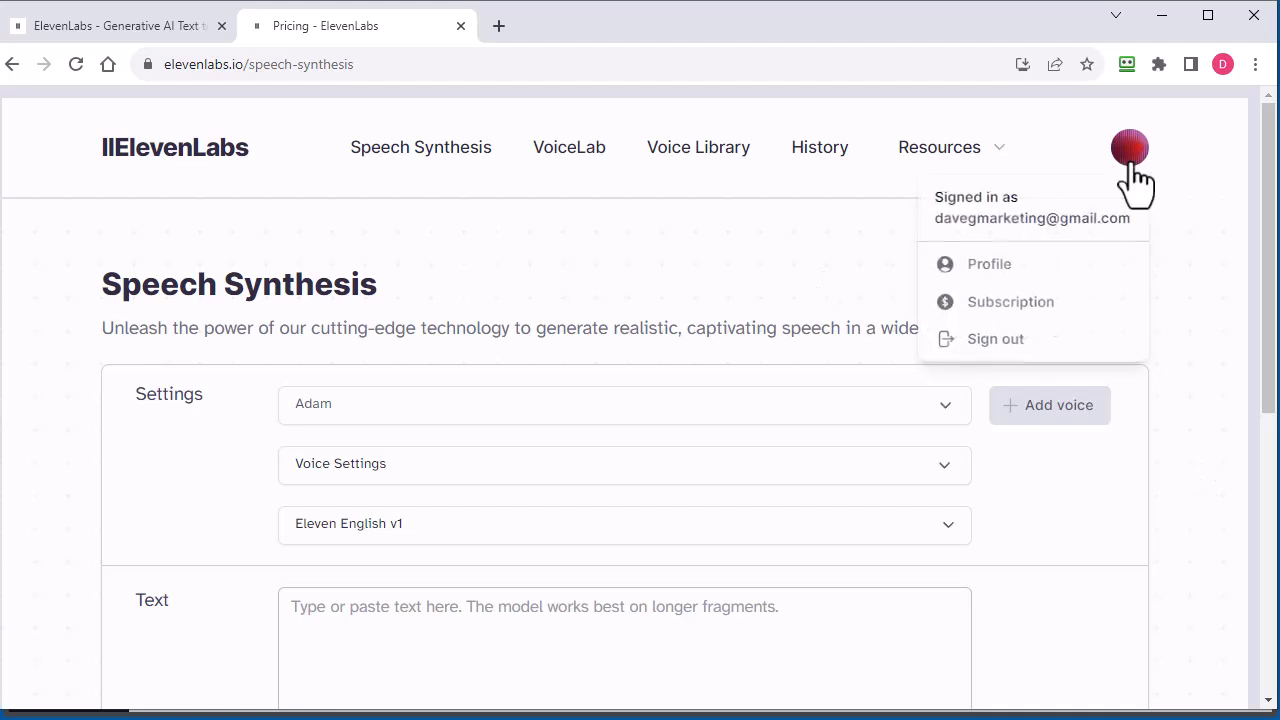
click(990, 265)
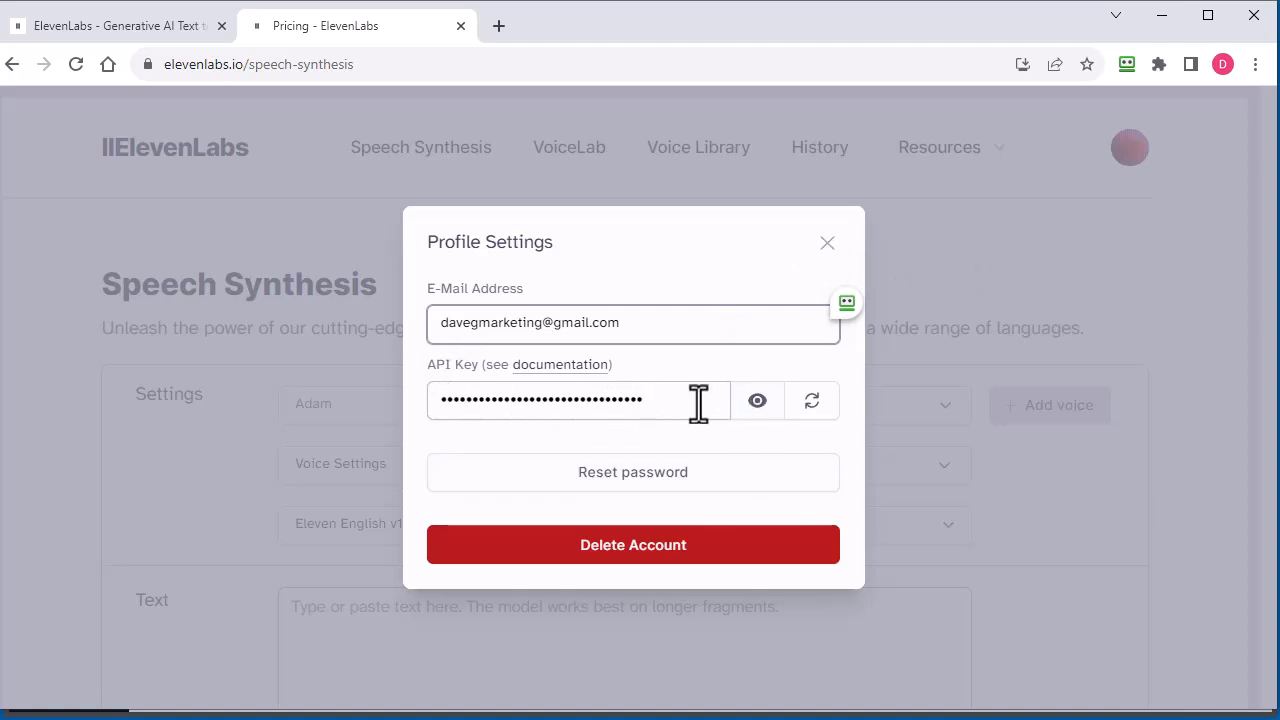
click(757, 401)
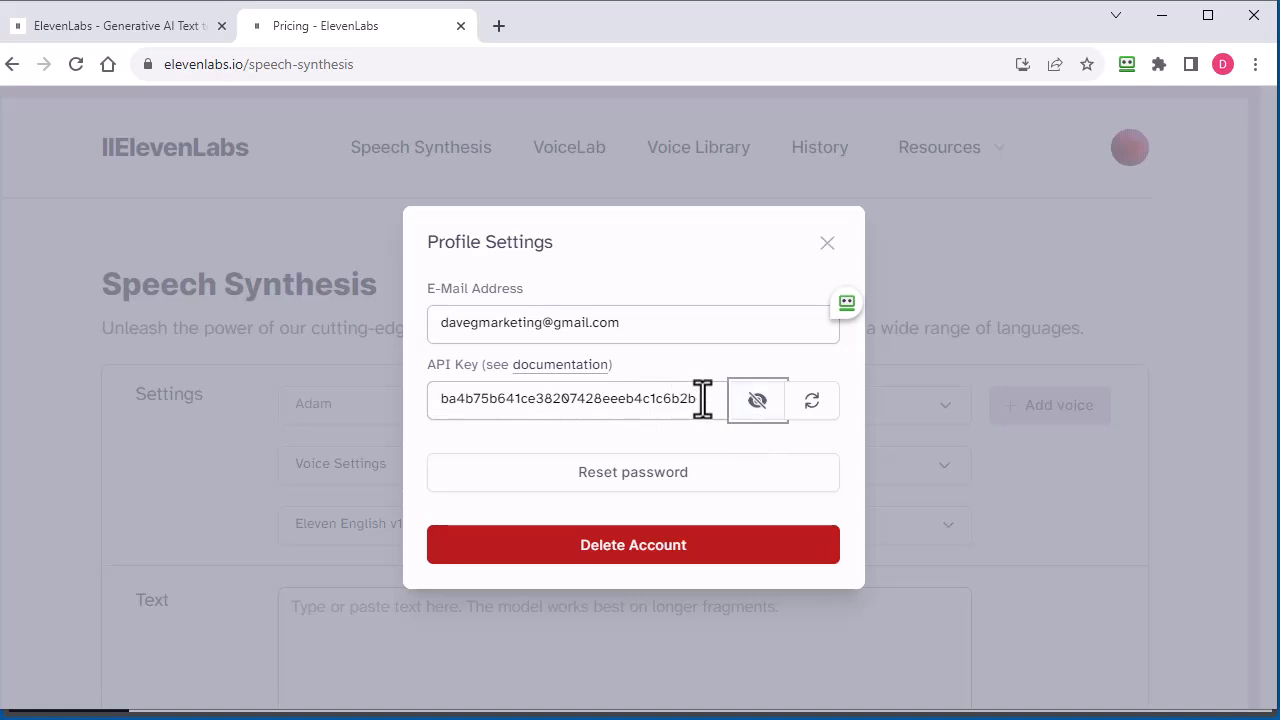
drag(700, 400, 435, 398)
key(ctrl+c)
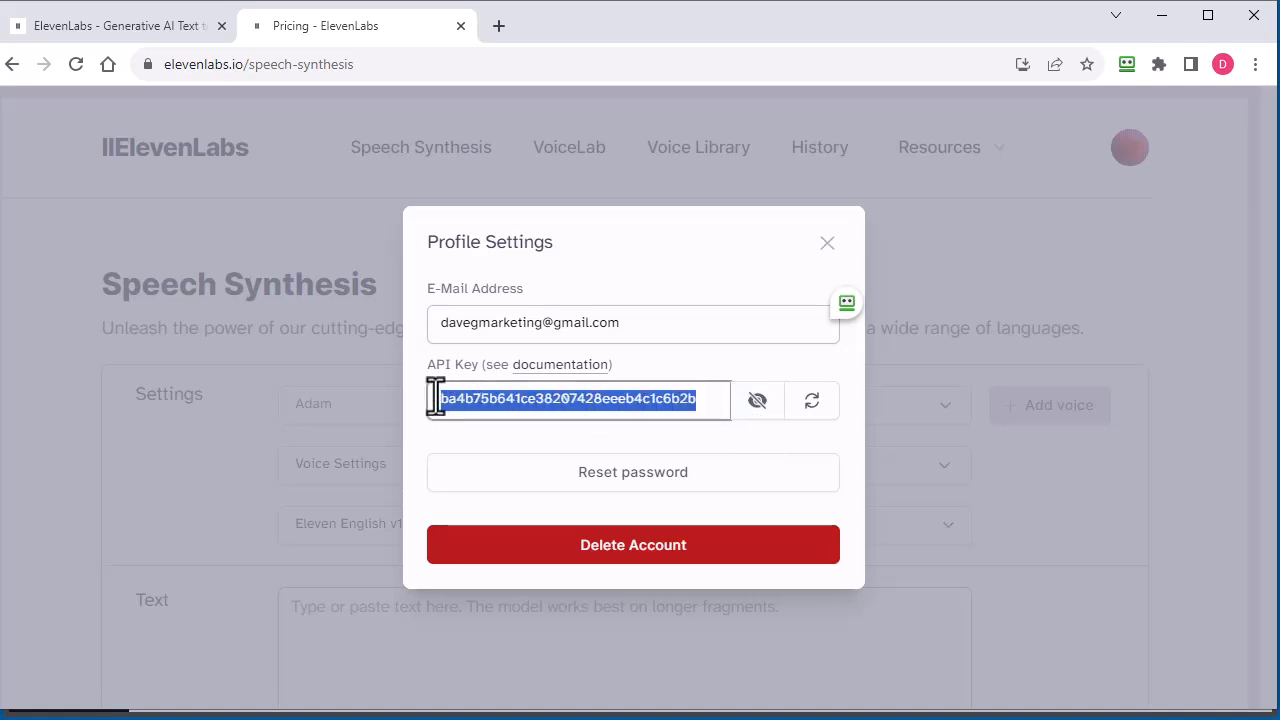
click(757, 402)
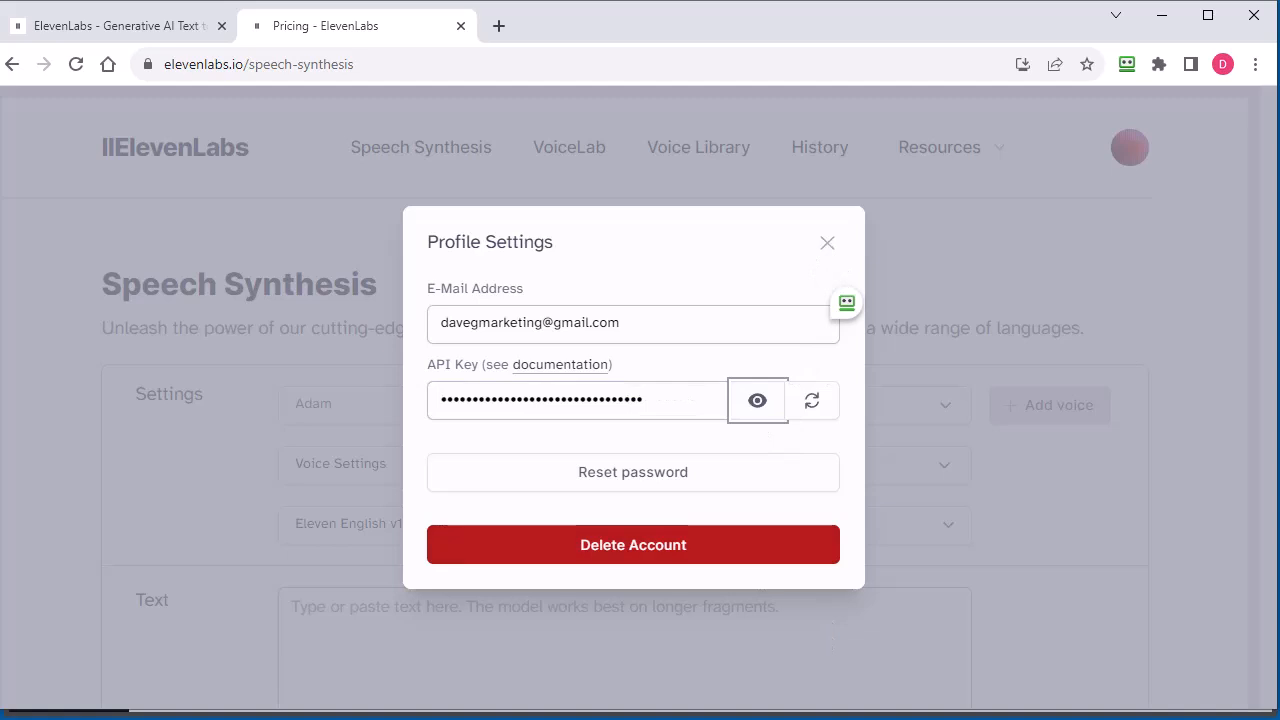
click(644, 186)
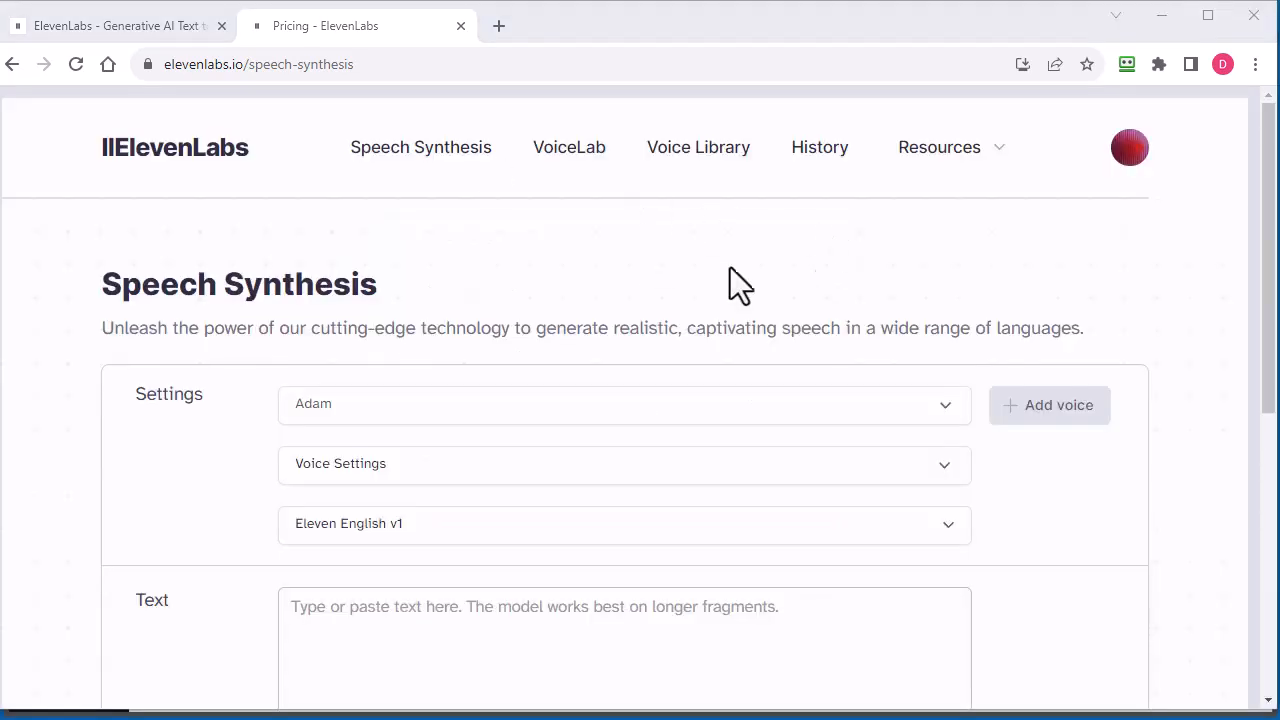
Switch back to Script Atlas and go to the end of the comma-separated Eleven Labs API keys
click(1153, 25)
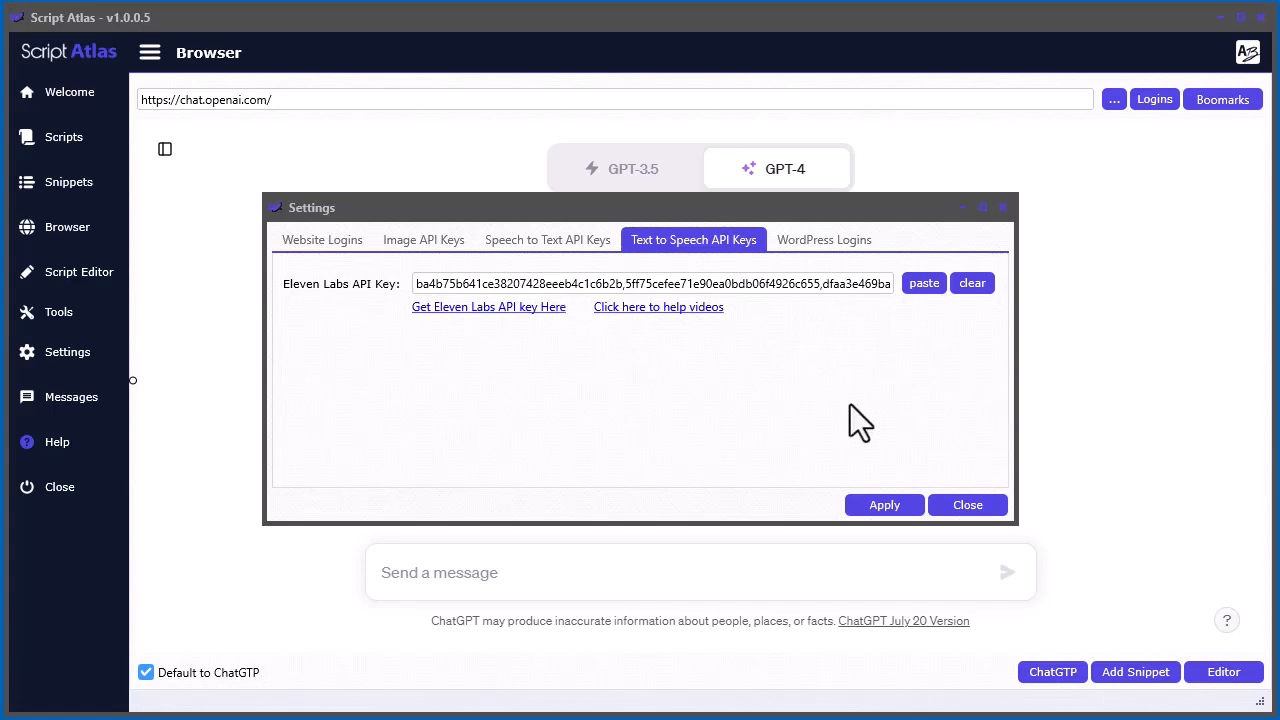
click(791, 288)
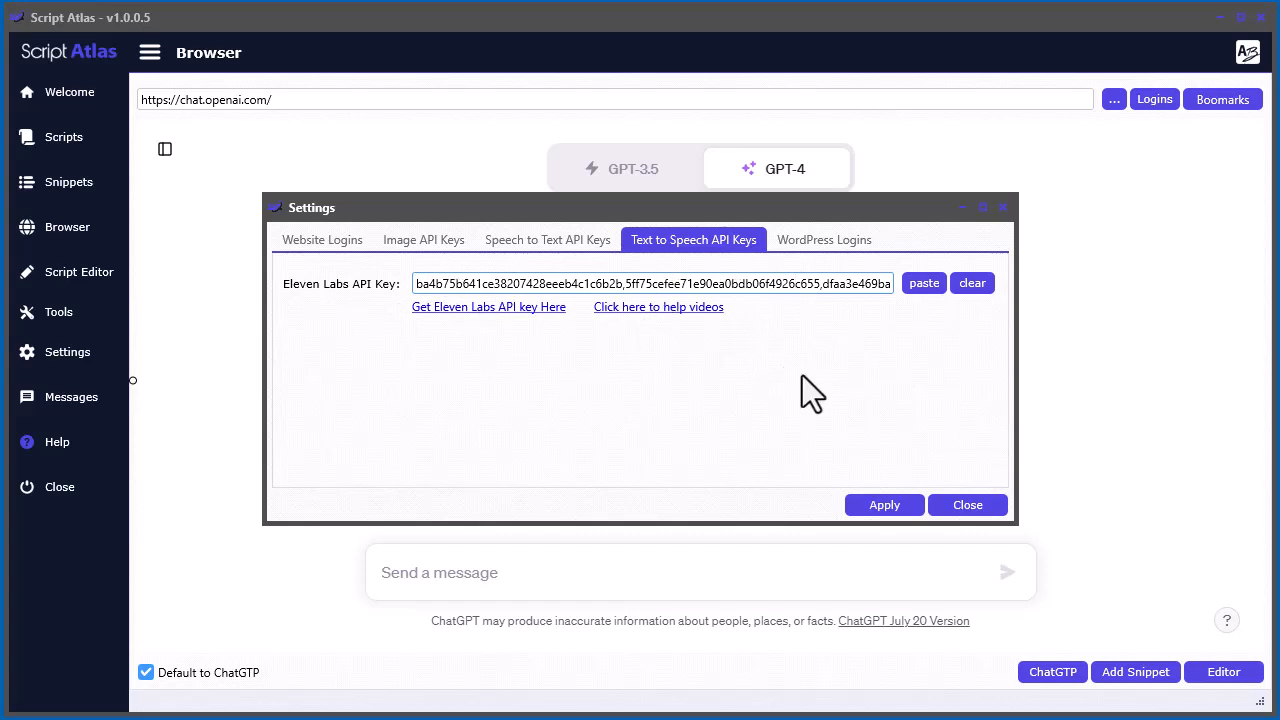
key(End)
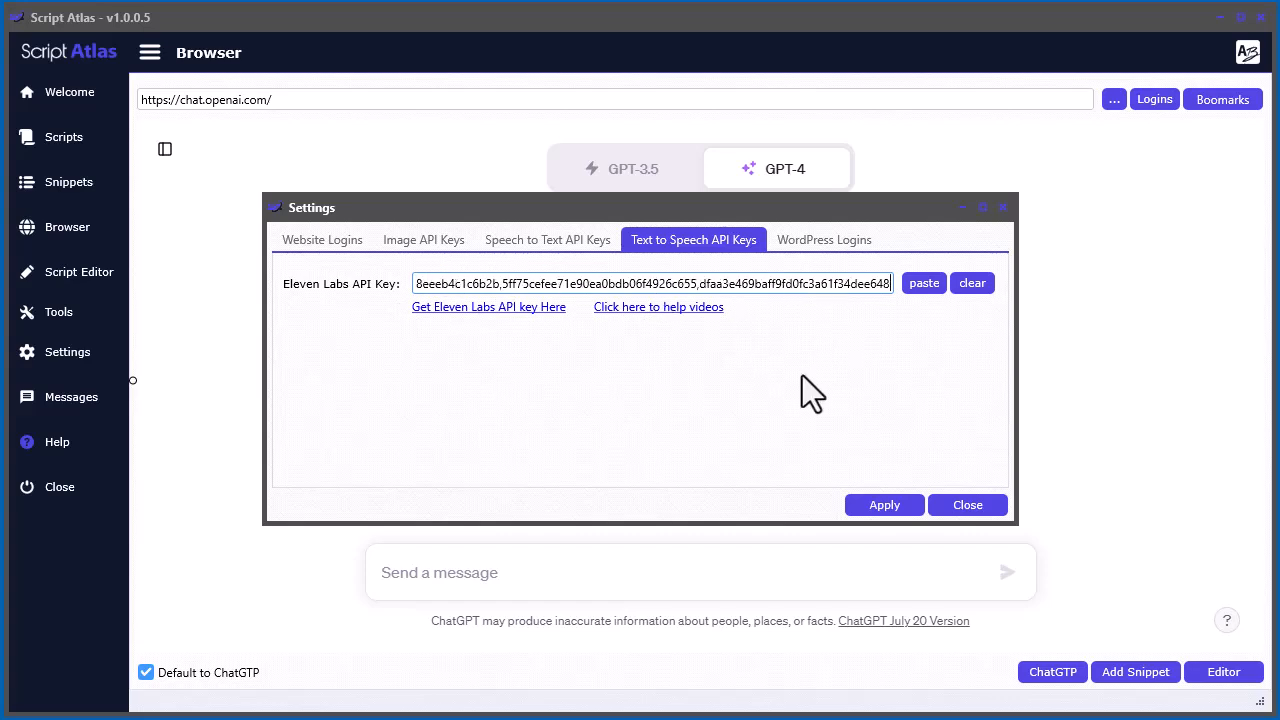
Append a comma and another API key to the Eleven Labs API keys, and remove both again
text(,)
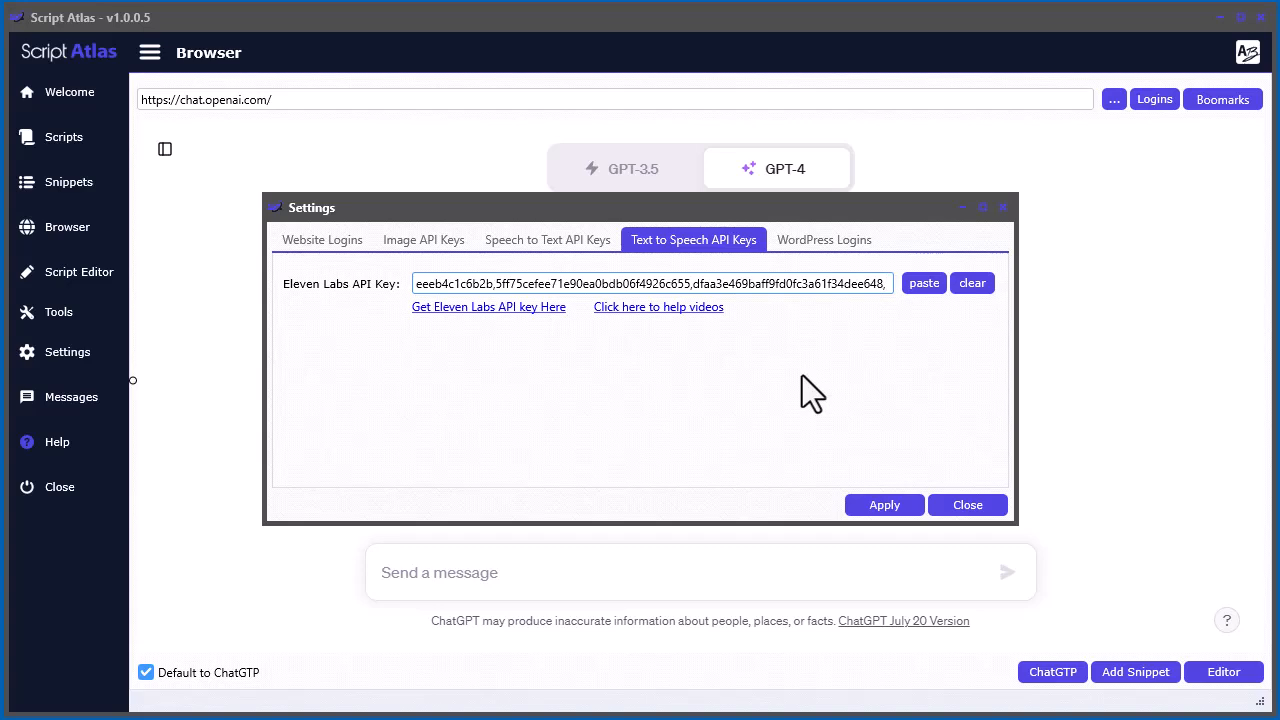
key(ctrl+v)
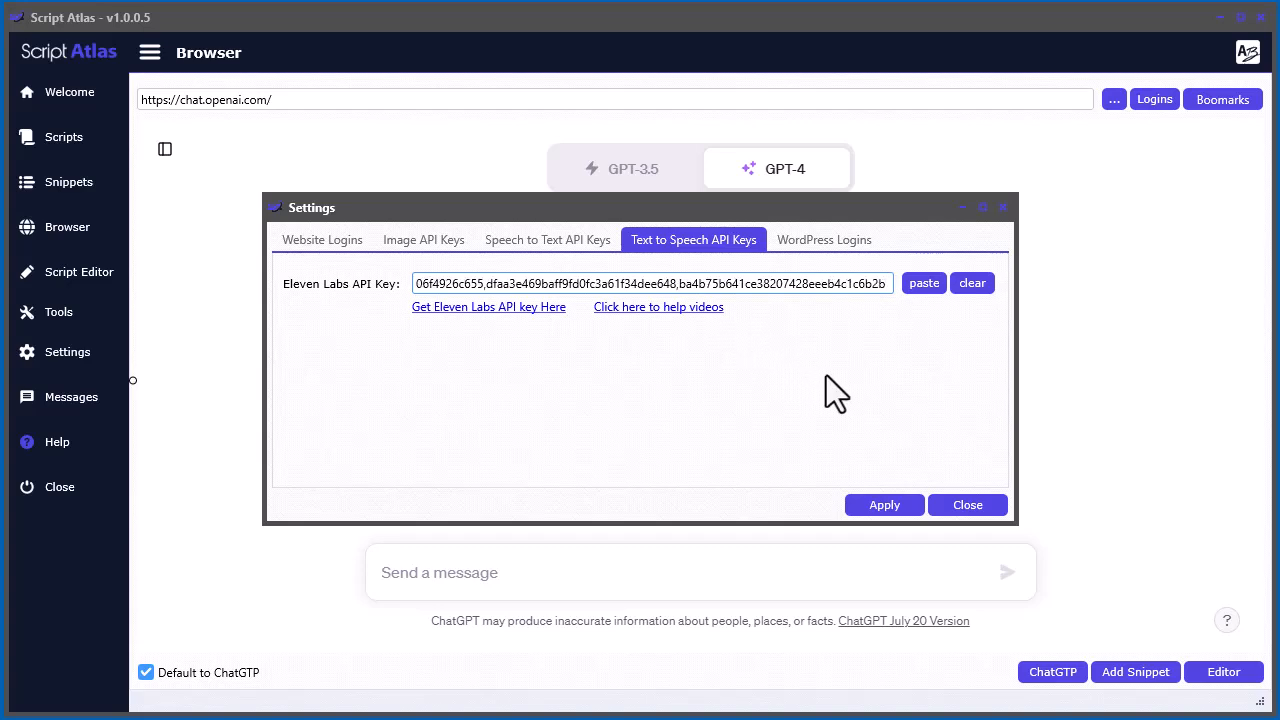
key(BackSpace)
key(BackSpace)
key(BackSpace)
key(BackSpace)
key(BackSpace)
key(BackSpace)
key(BackSpace)
key(BackSpace)
key(BackSpace)
key(BackSpace)
key(BackSpace)
key(BackSpace)
key(BackSpace)
key(BackSpace)
key(BackSpace)
key(BackSpace)
key(BackSpace)
key(BackSpace)
key(BackSpace)
key(BackSpace)
key(BackSpace)
key(BackSpace)
key(BackSpace)
key(BackSpace)
key(BackSpace)
key(BackSpace)
key(BackSpace)
key(BackSpace)
key(BackSpace)
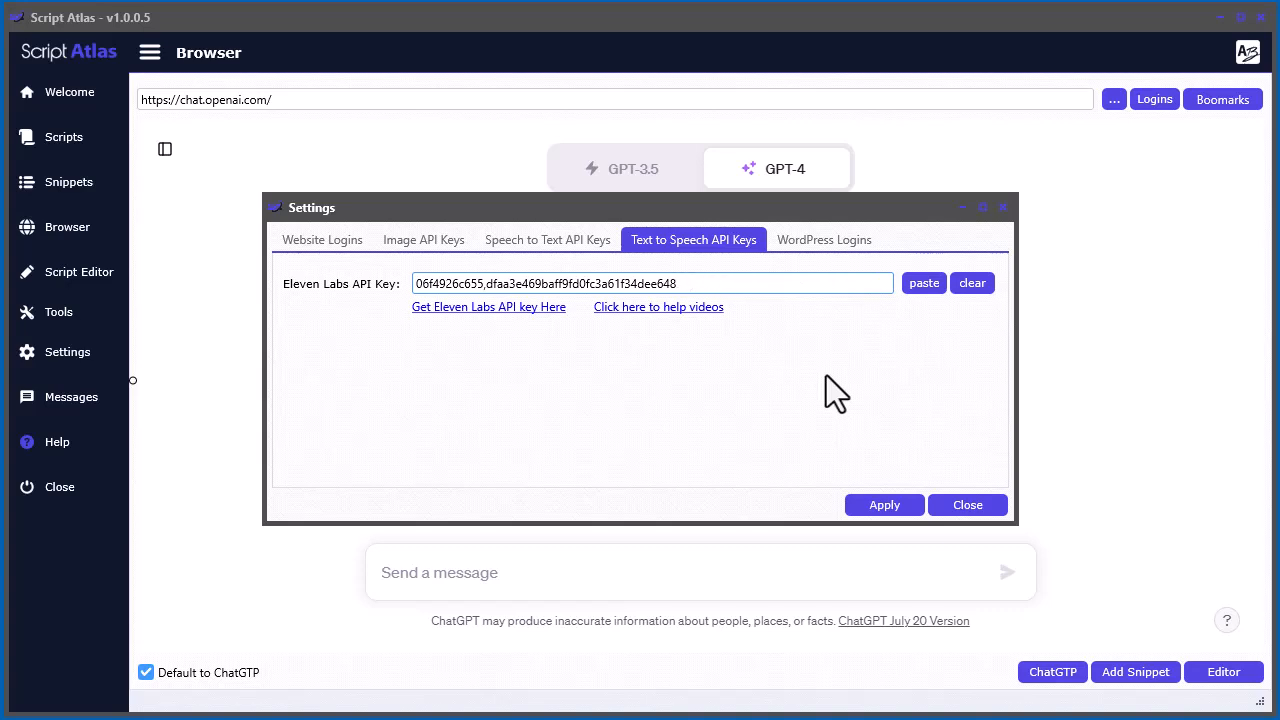
Apply the API key settings and open the Text to Speech tool
click(889, 507)
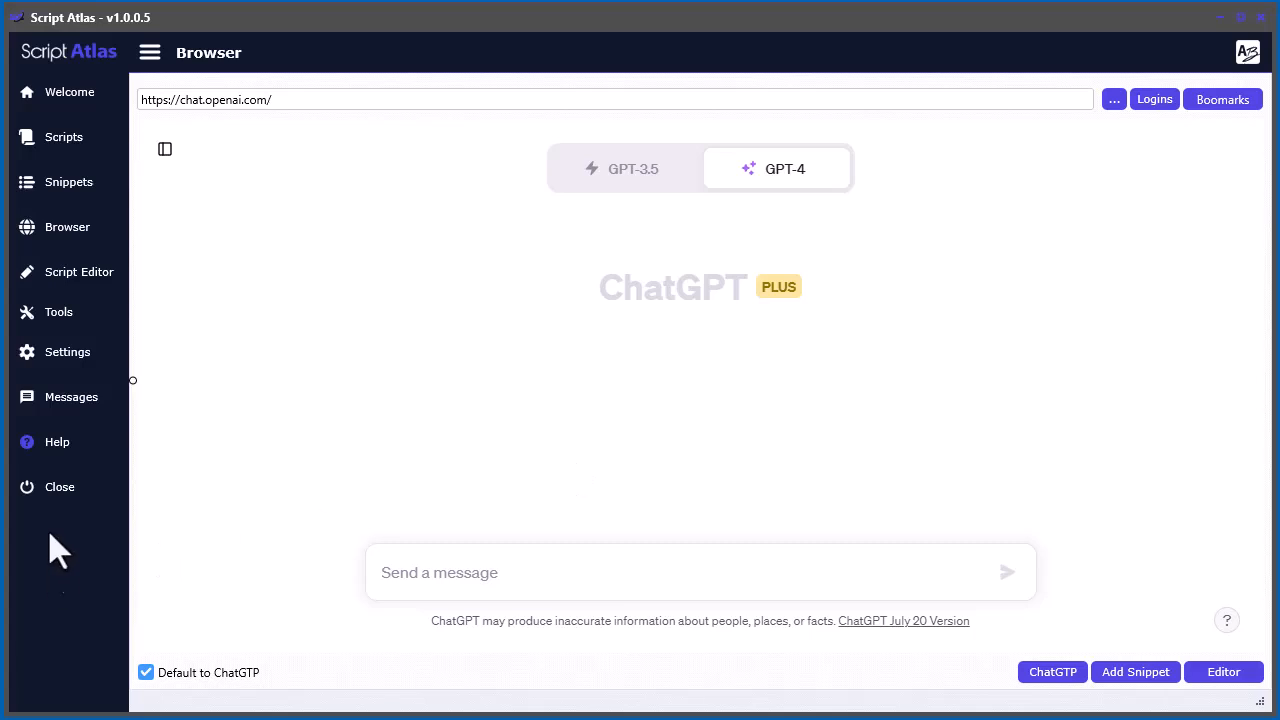
click(55, 310)
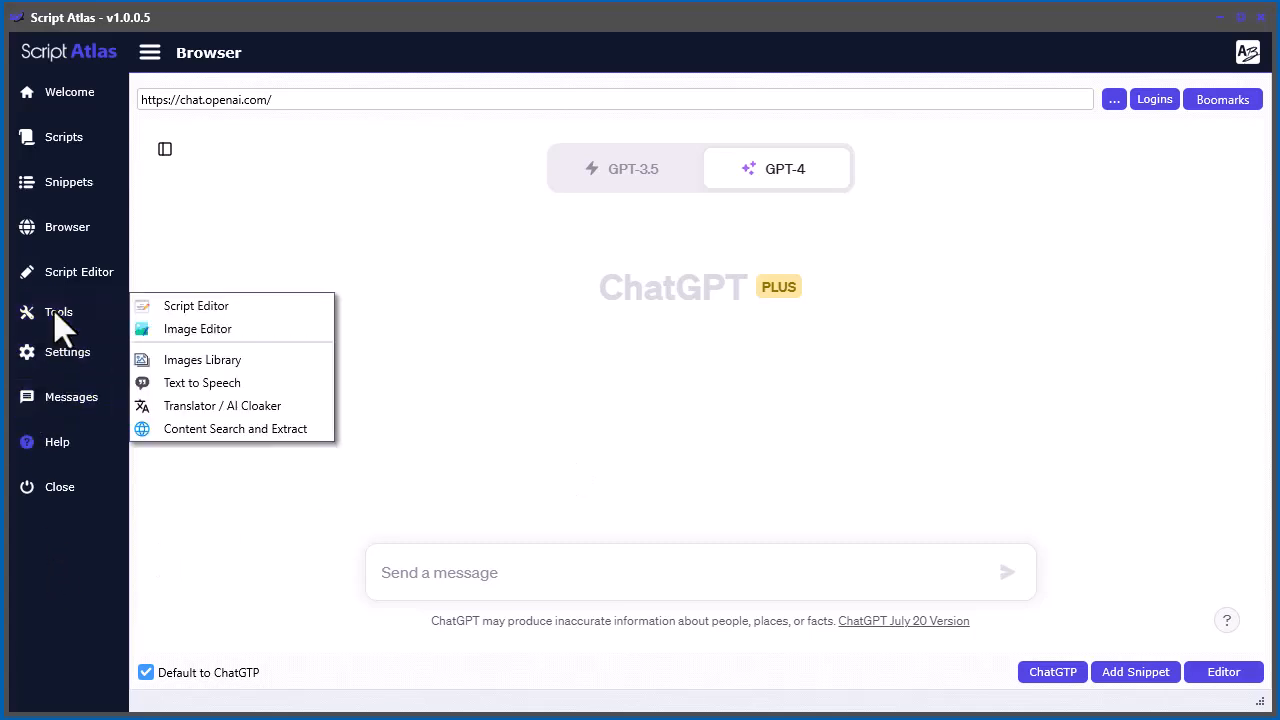
click(232, 386)
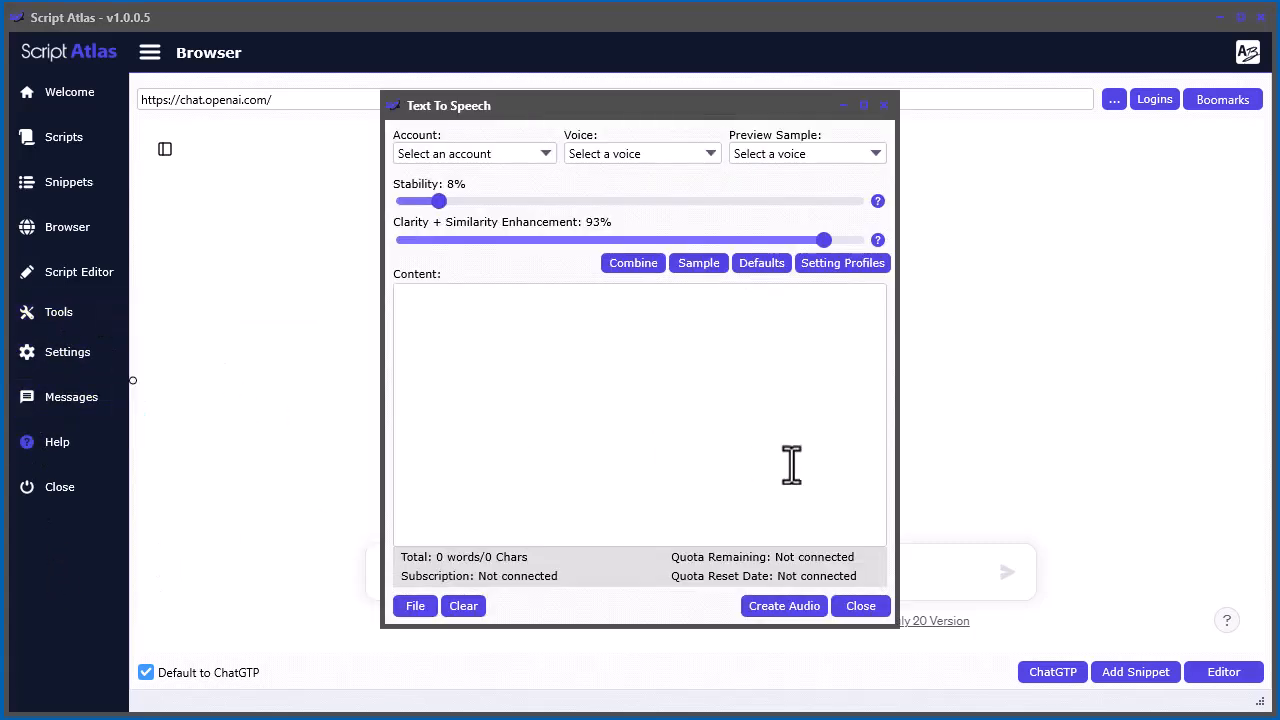
Choose Account 1 to check its quota, and switch the account to Account 2
click(537, 177)
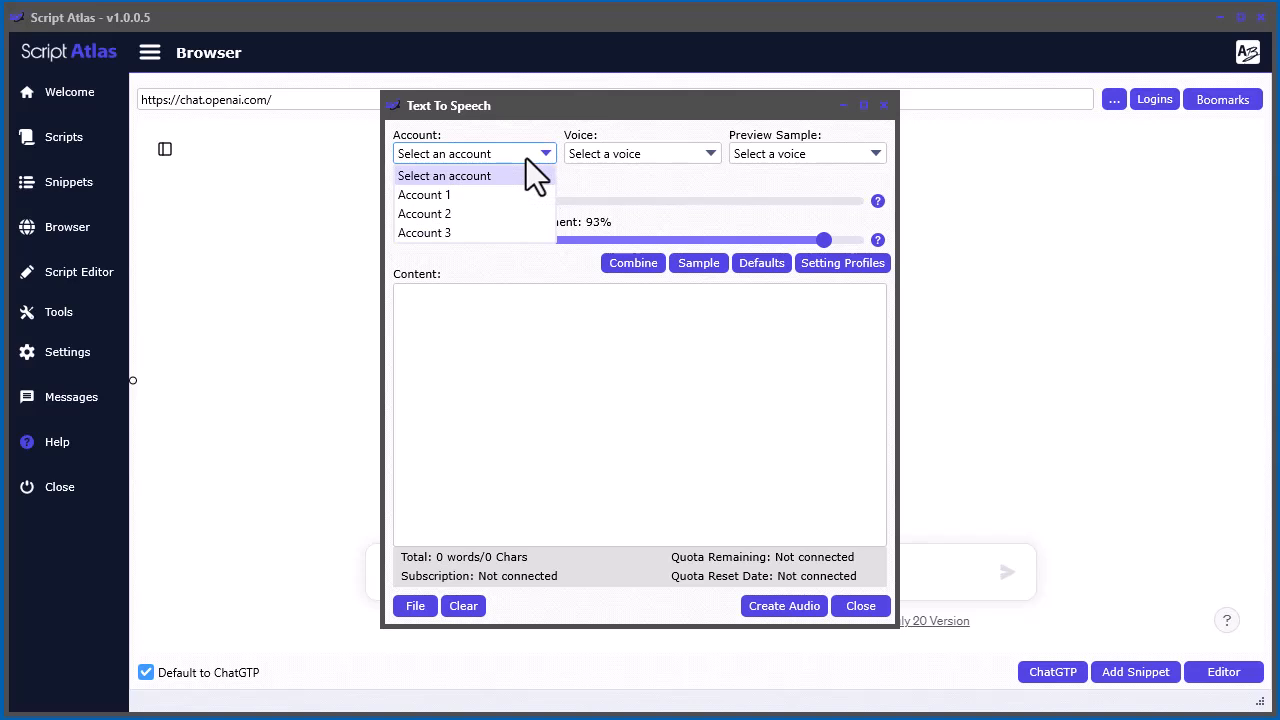
click(512, 194)
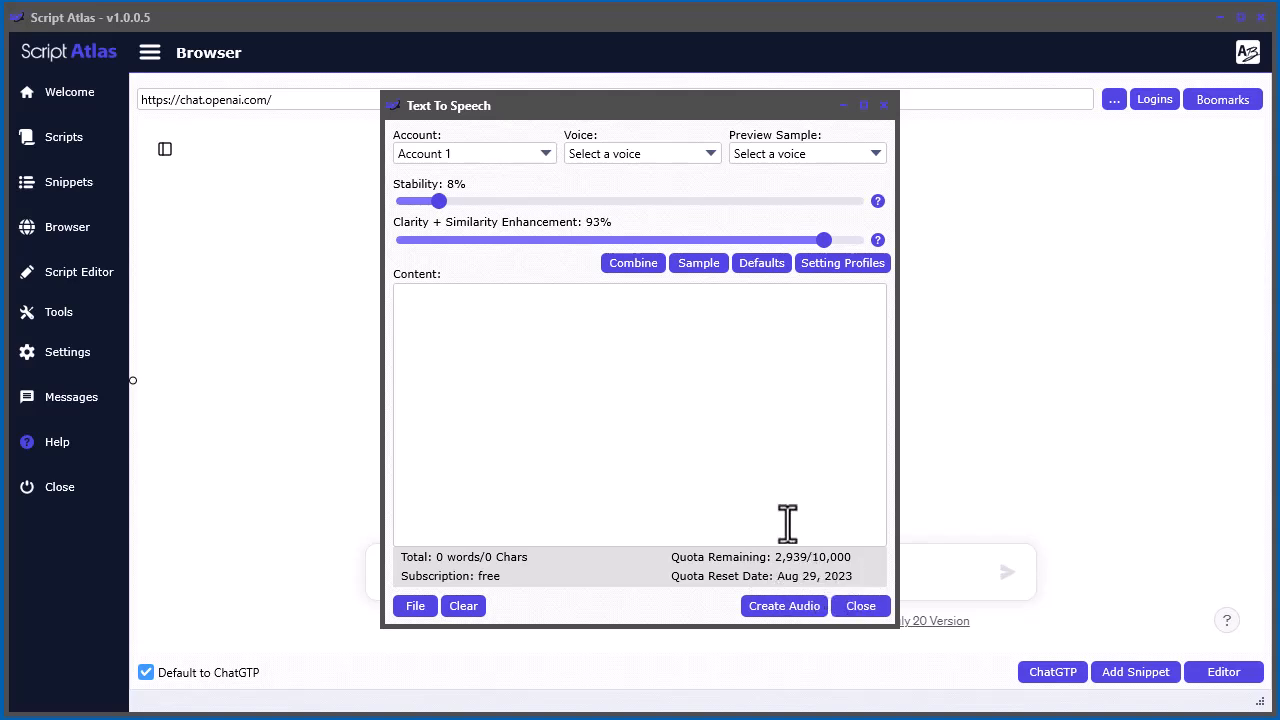
click(502, 151)
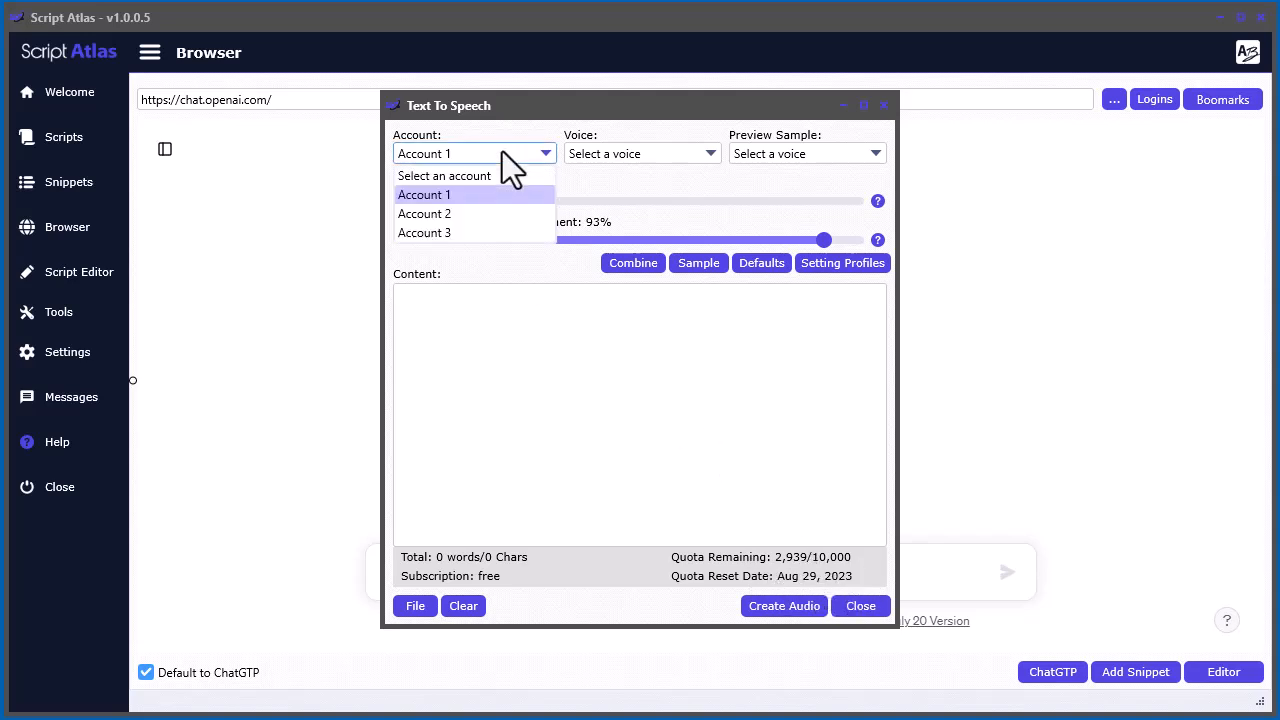
click(490, 213)
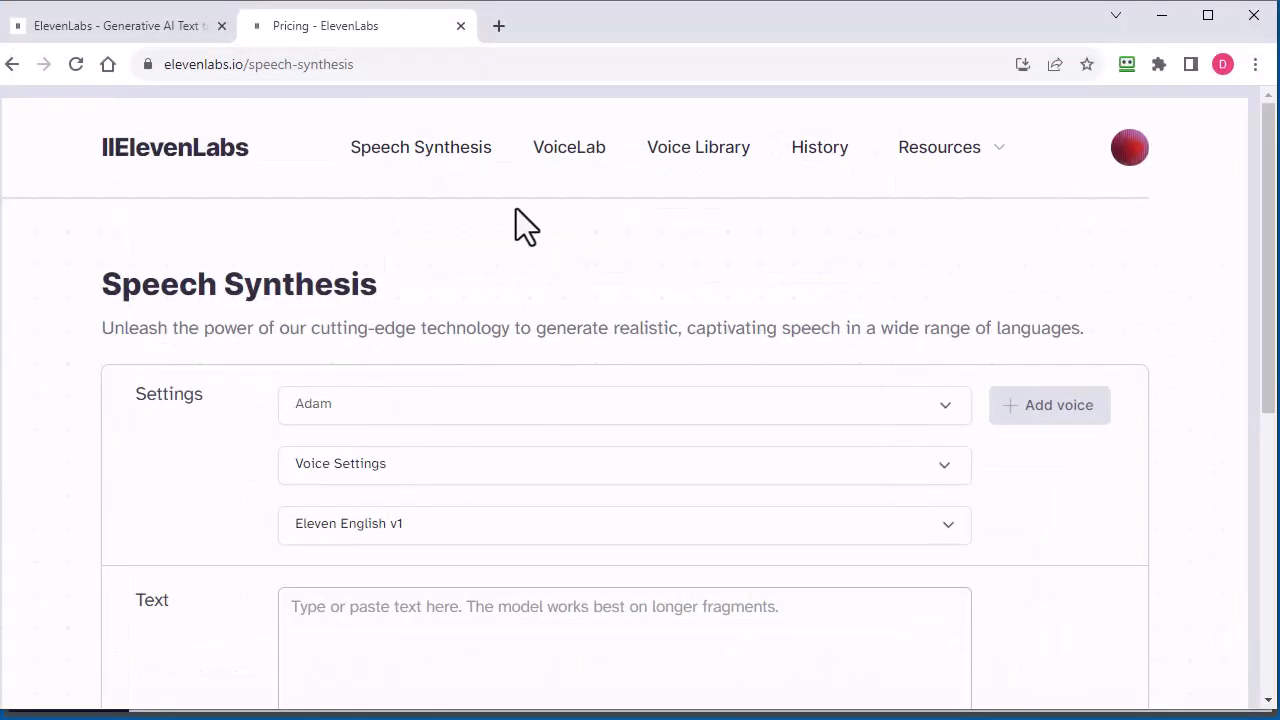
Examine the Free plan's attribution requirement on the ElevenLabs pricing page, and return to Script Atlas
click(184, 27)
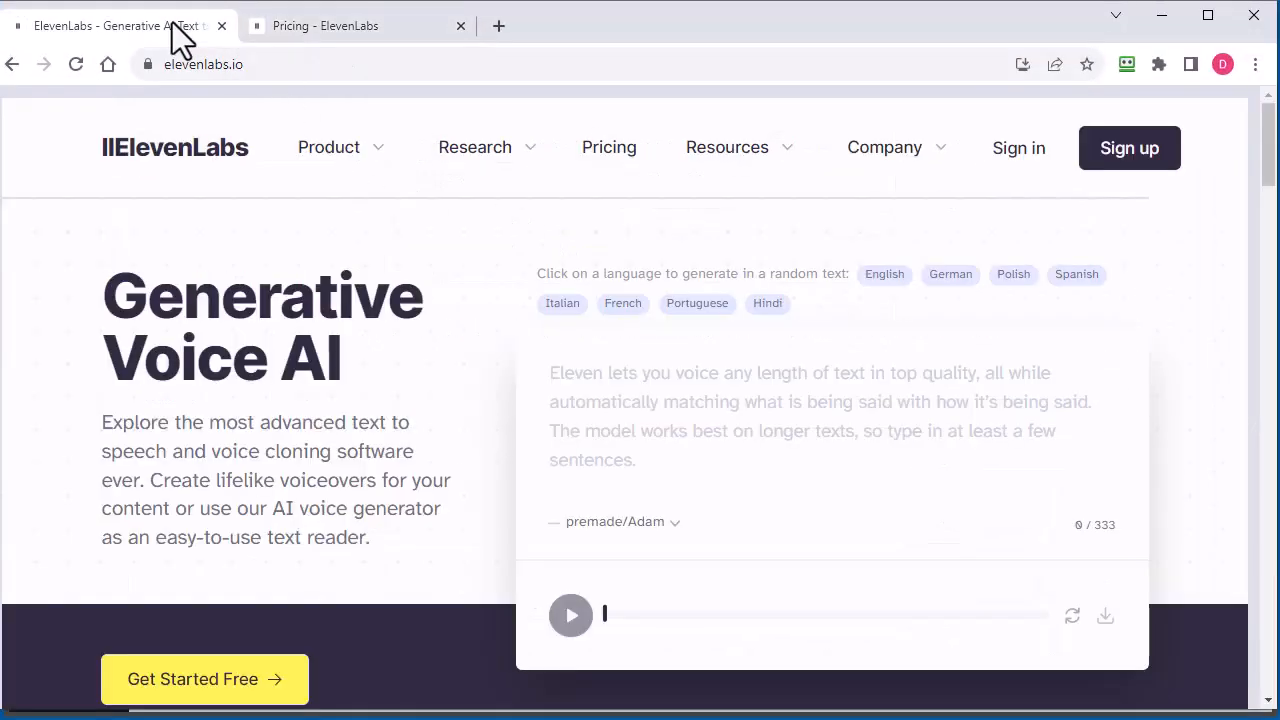
click(590, 162)
scroll(1127, 431, down, 5)
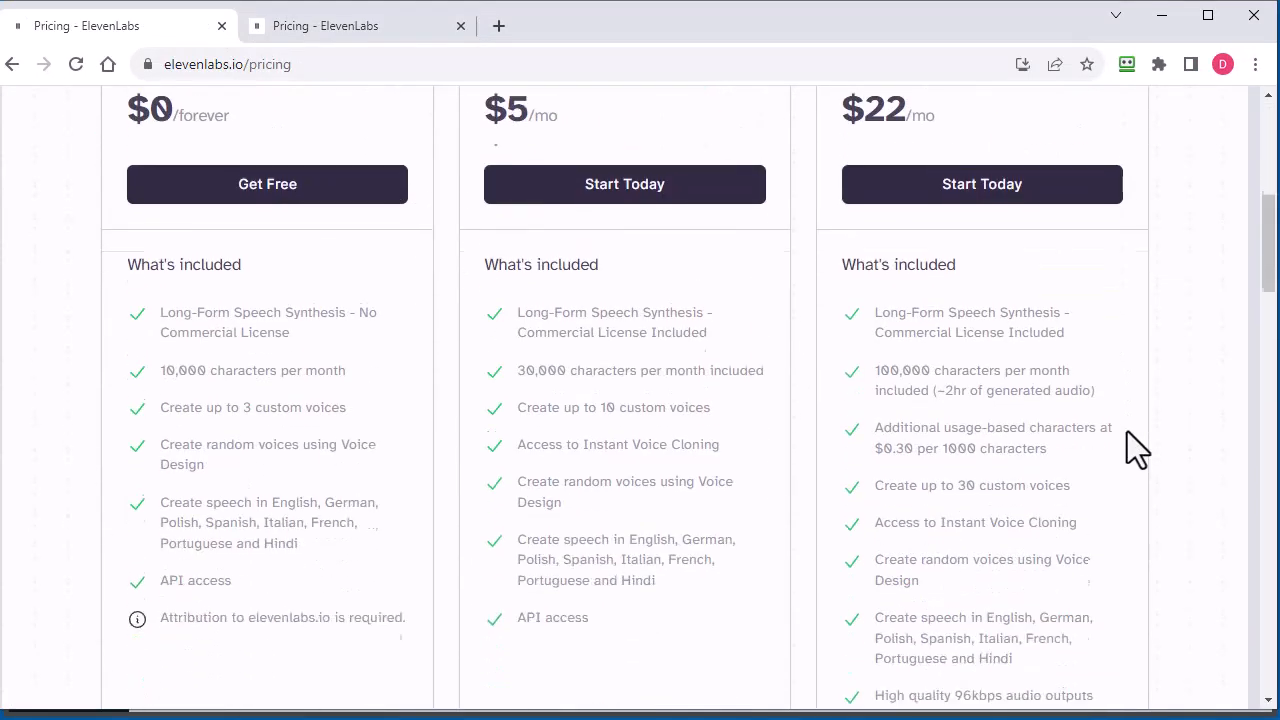
scroll(372, 605, down, 1)
drag(408, 516, 156, 518)
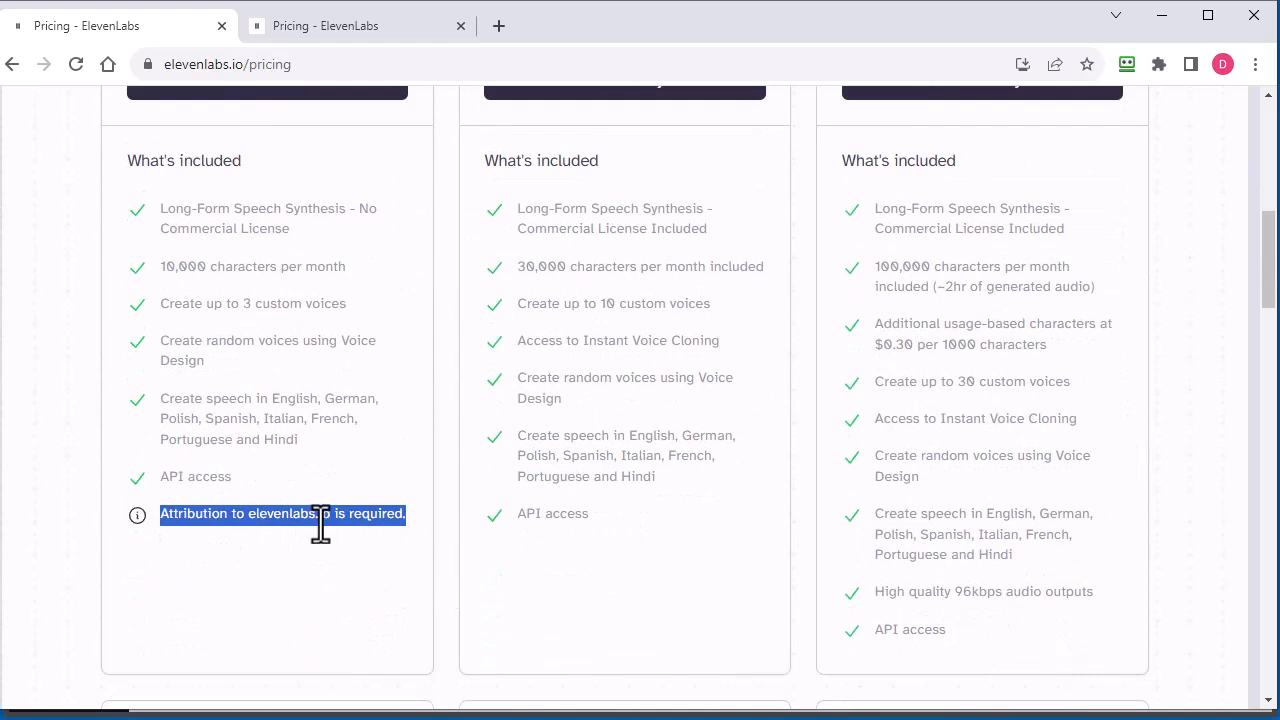
click(366, 506)
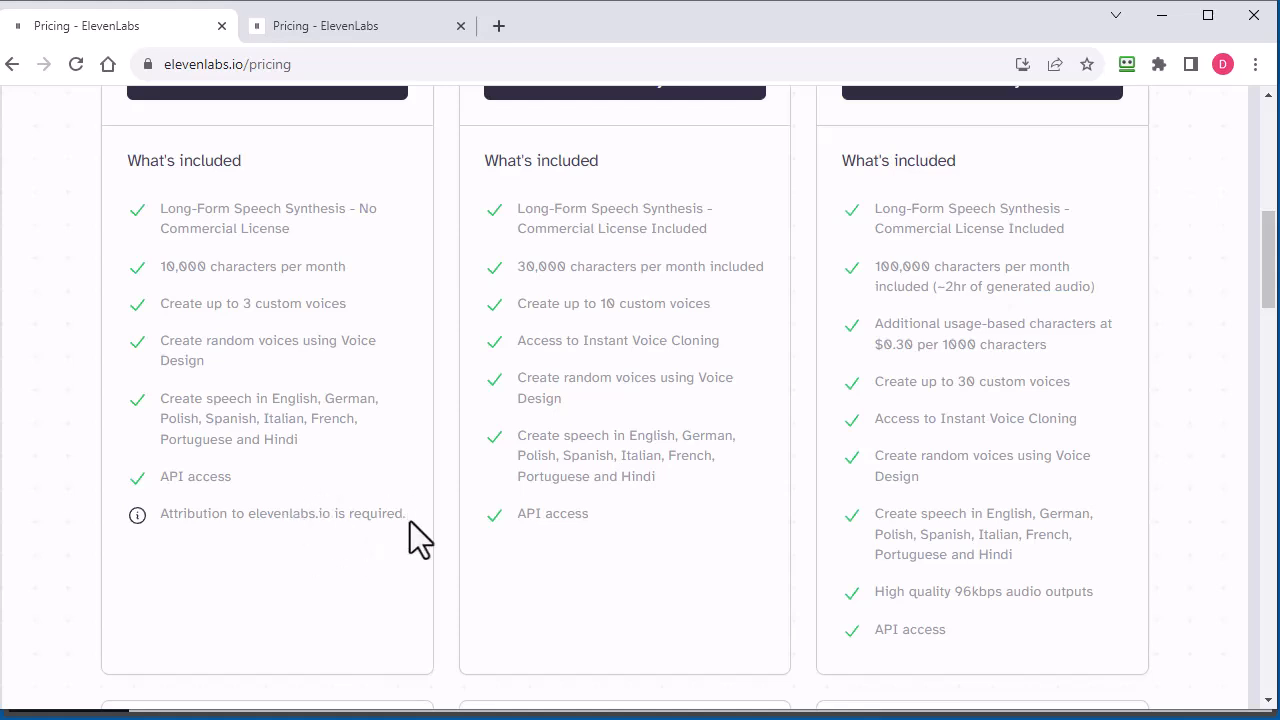
drag(404, 516, 249, 517)
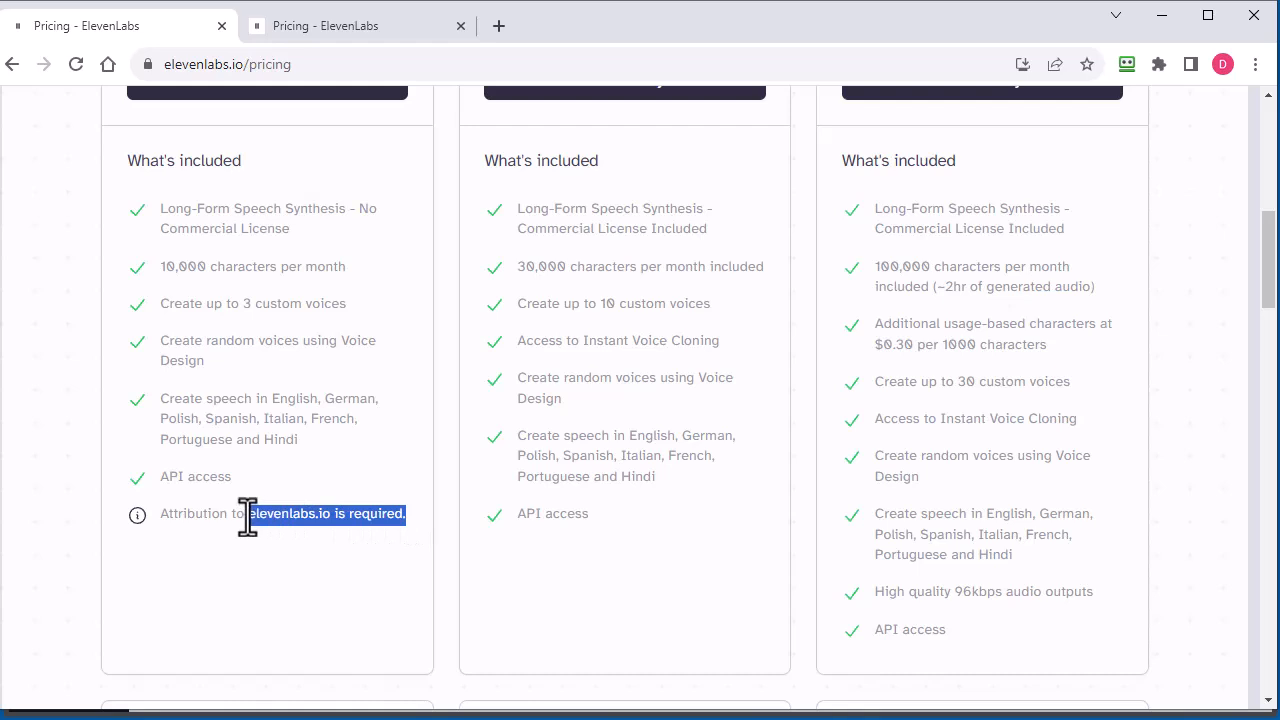
click(326, 516)
drag(331, 516, 250, 518)
click(253, 588)
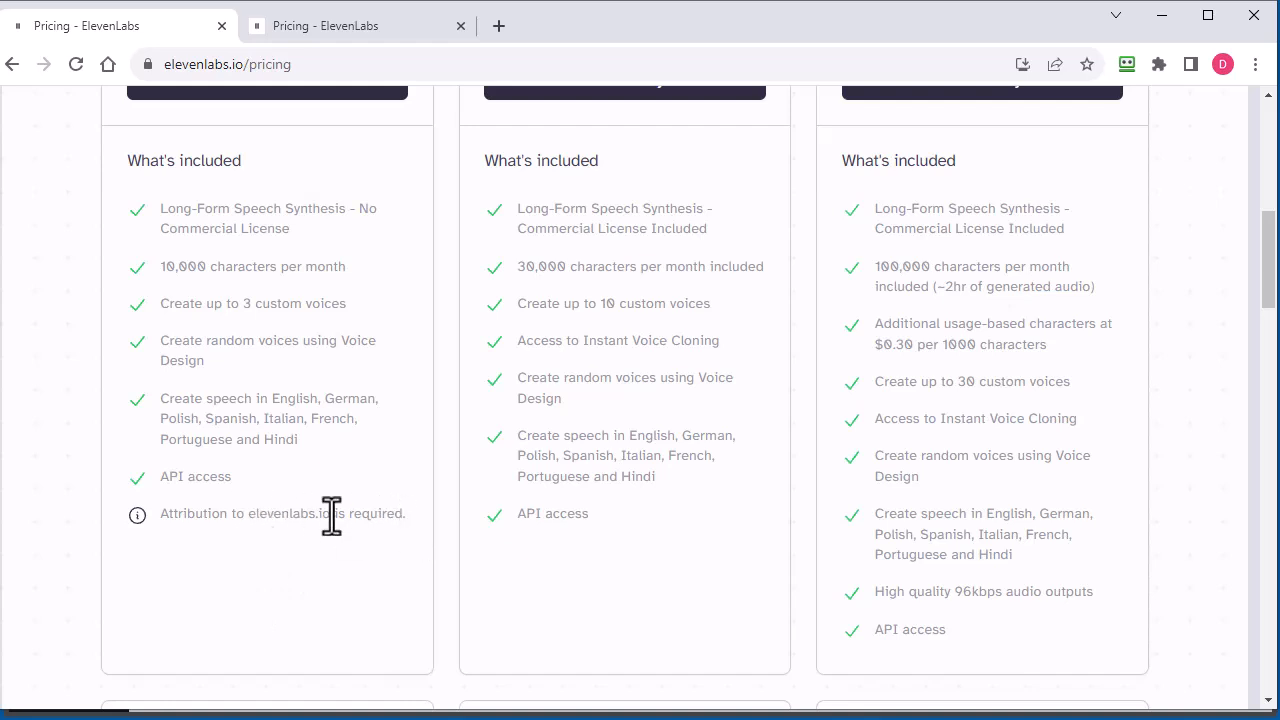
scroll(340, 540, up, 3)
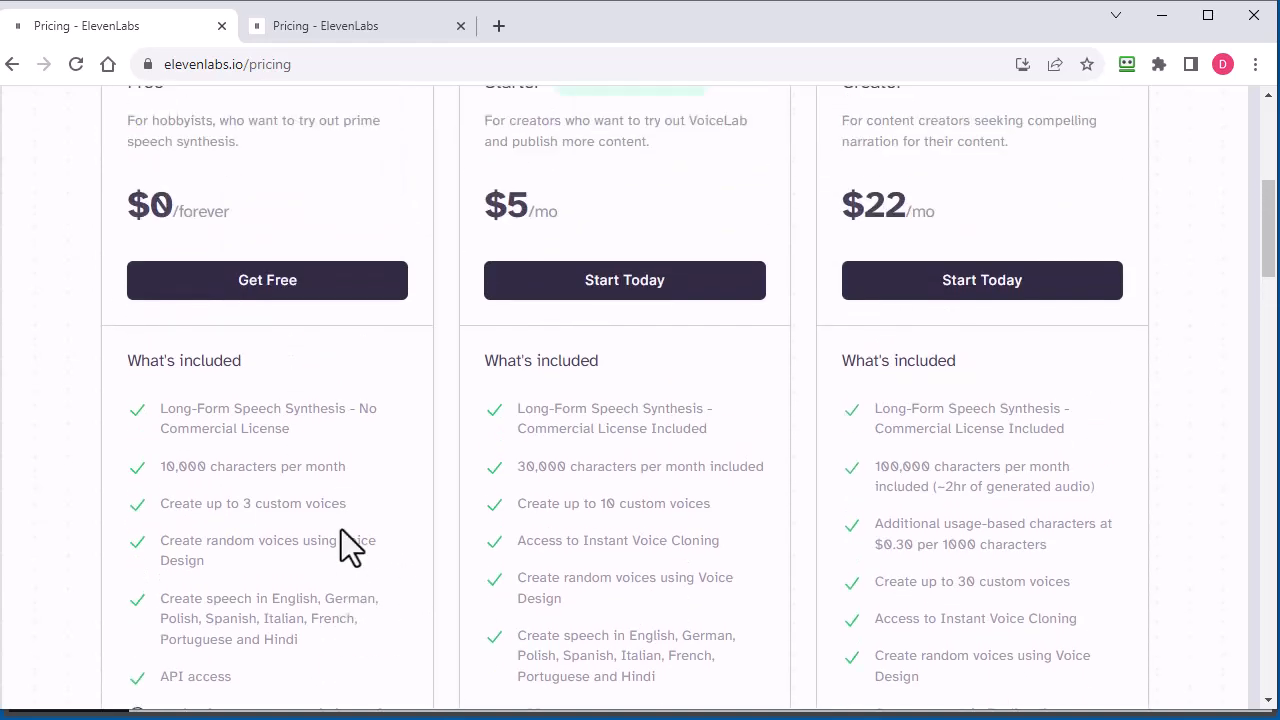
scroll(340, 545, down, 3)
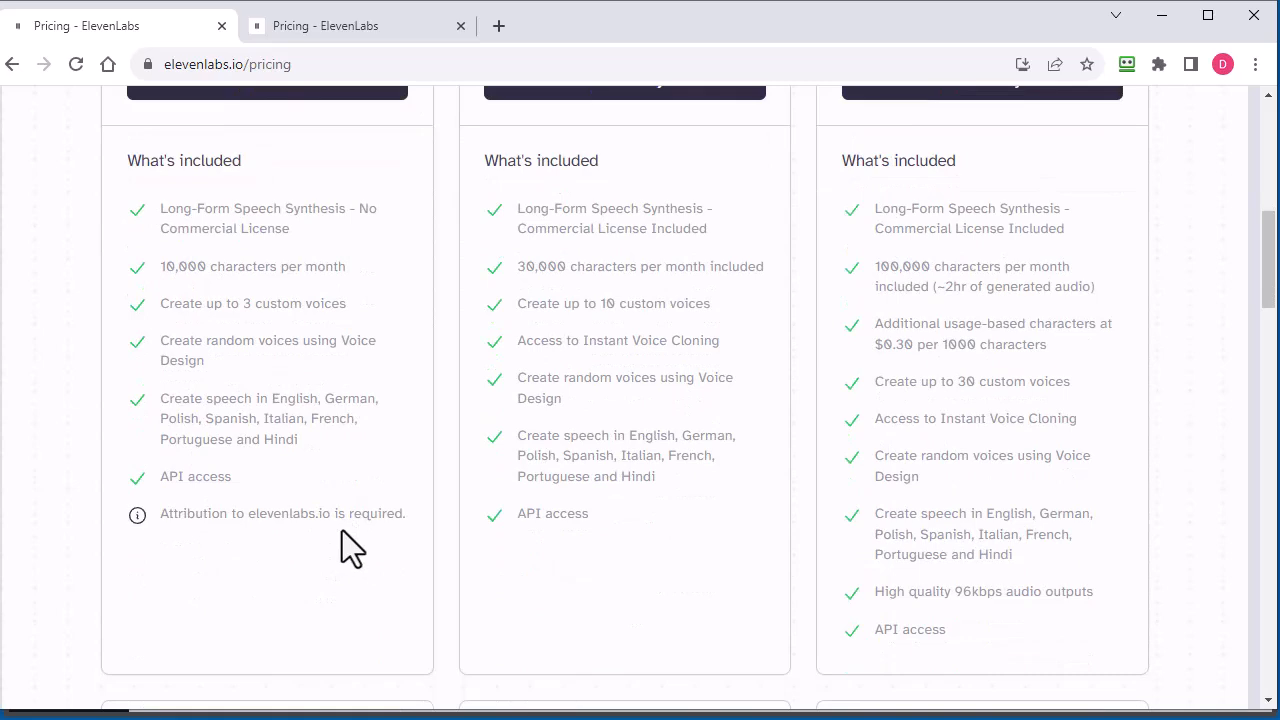
drag(408, 515, 247, 514)
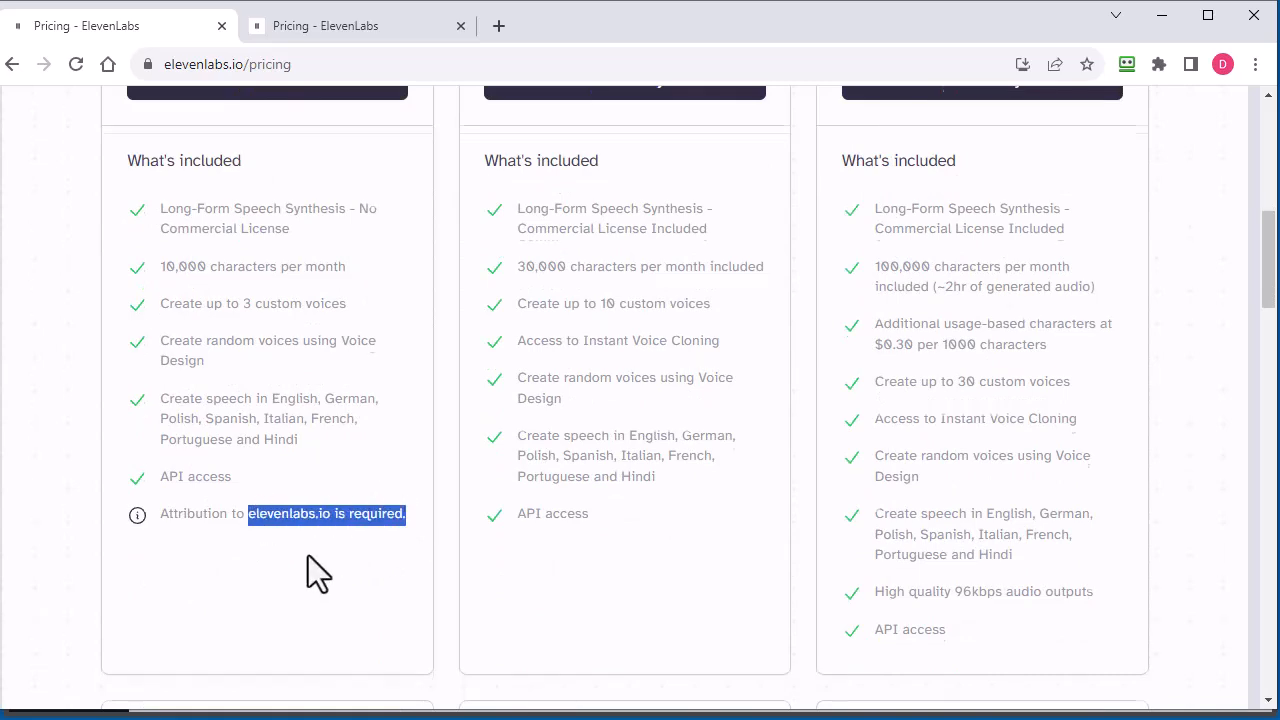
scroll(308, 555, up, 8)
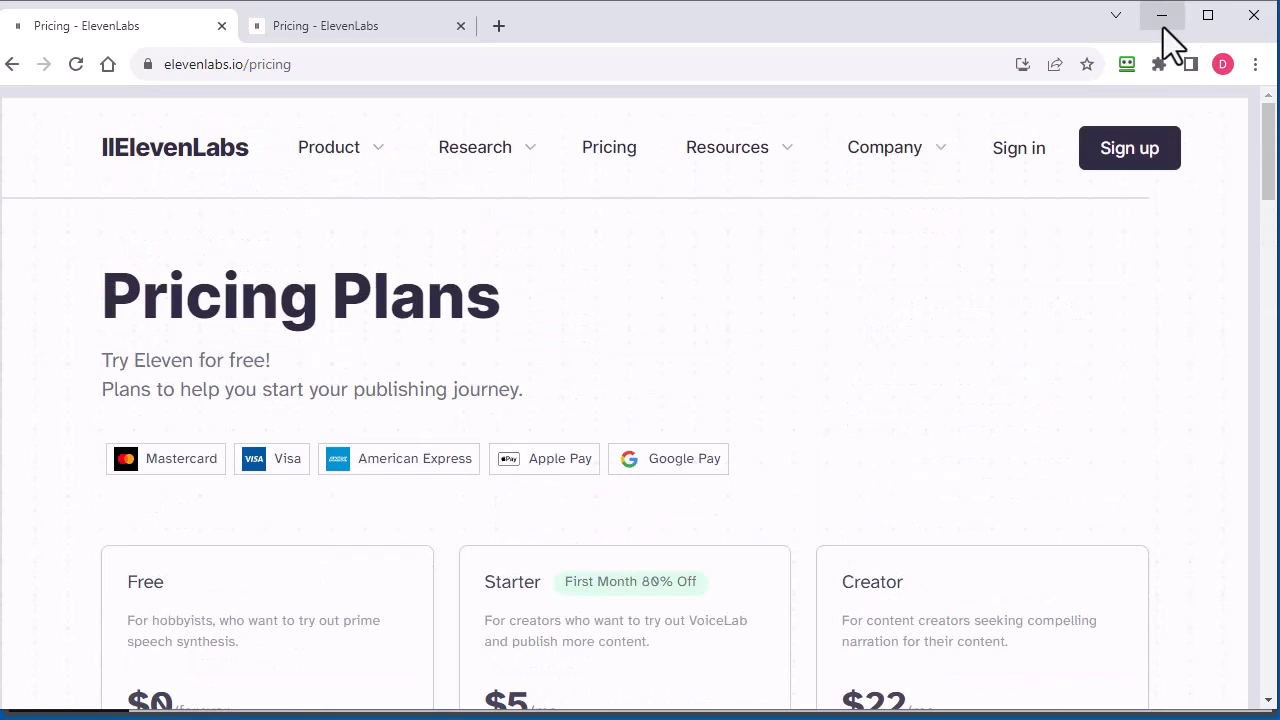
click(1163, 17)
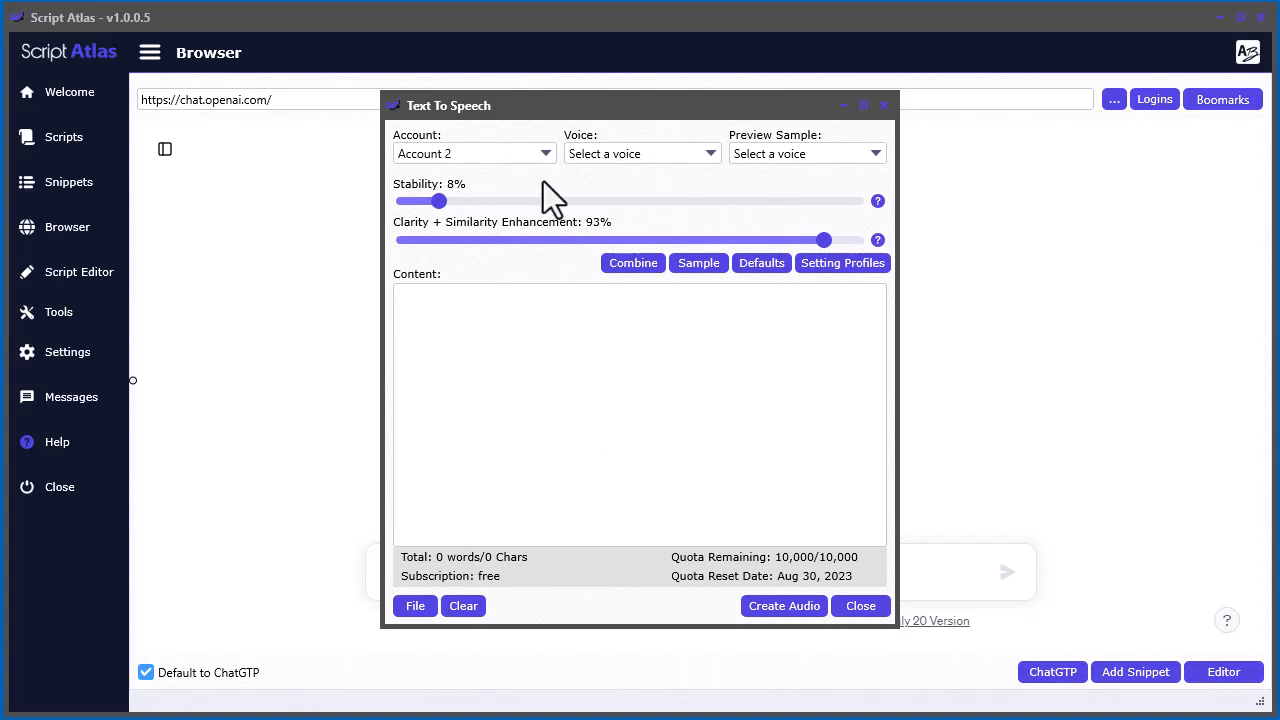
Browse the preview sample voices and play the samples for Rachel and Clyde
click(778, 152)
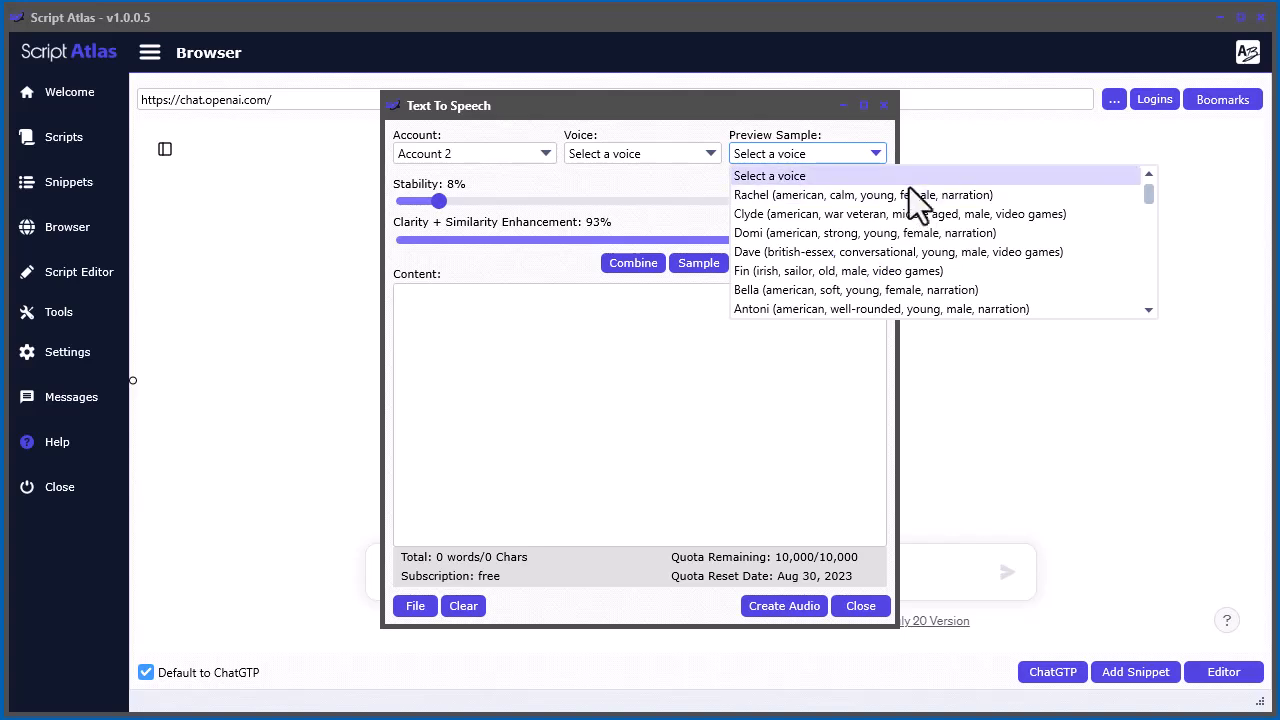
scroll(953, 210, down, 10)
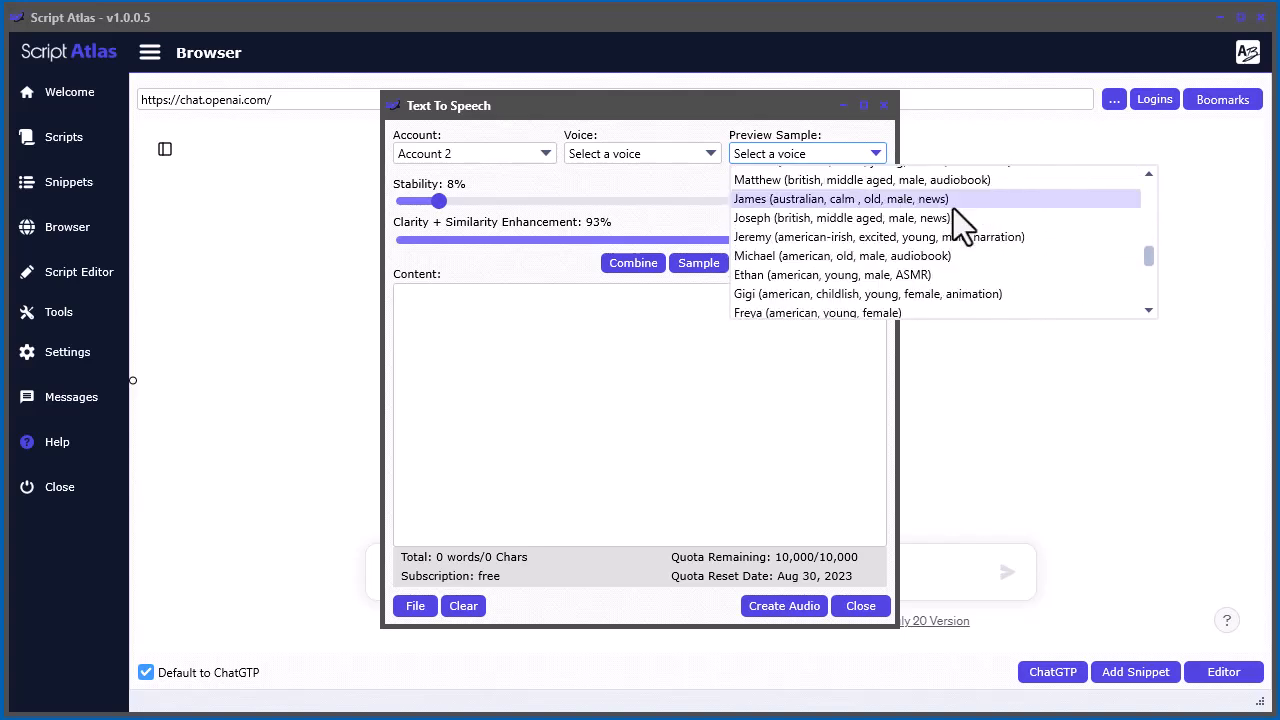
scroll(954, 214, up, 10)
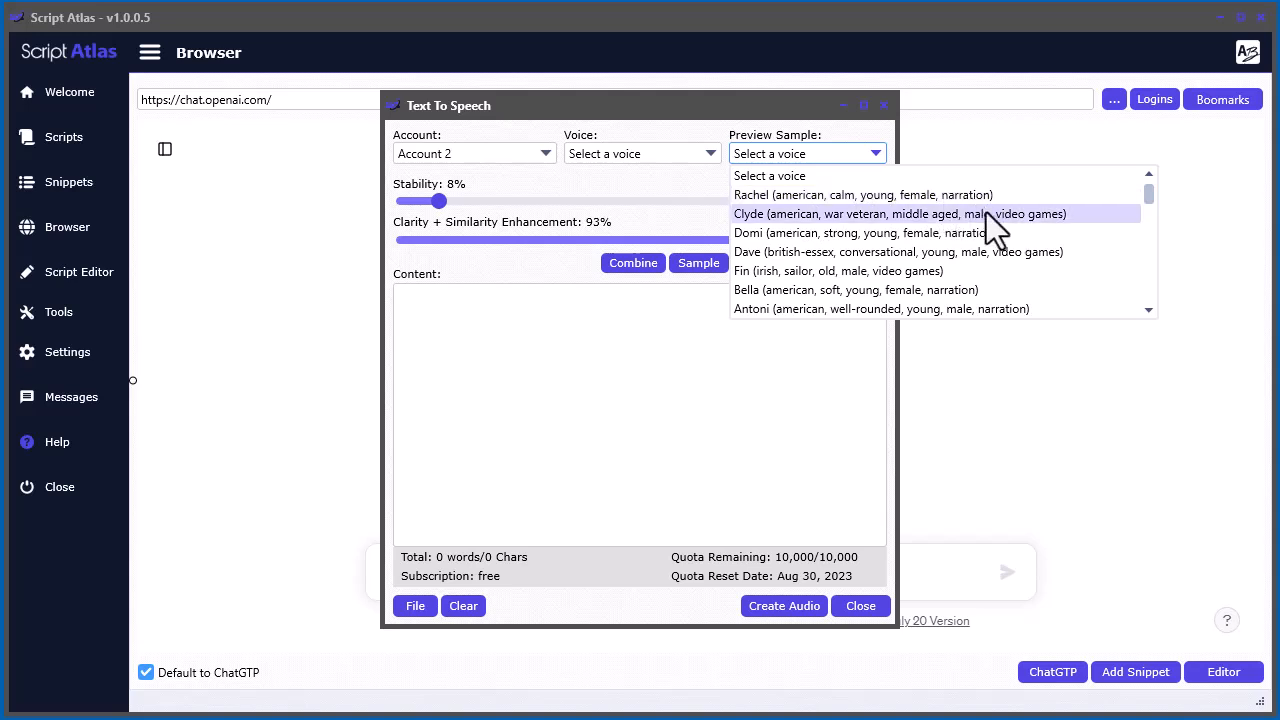
scroll(991, 235, down, 1)
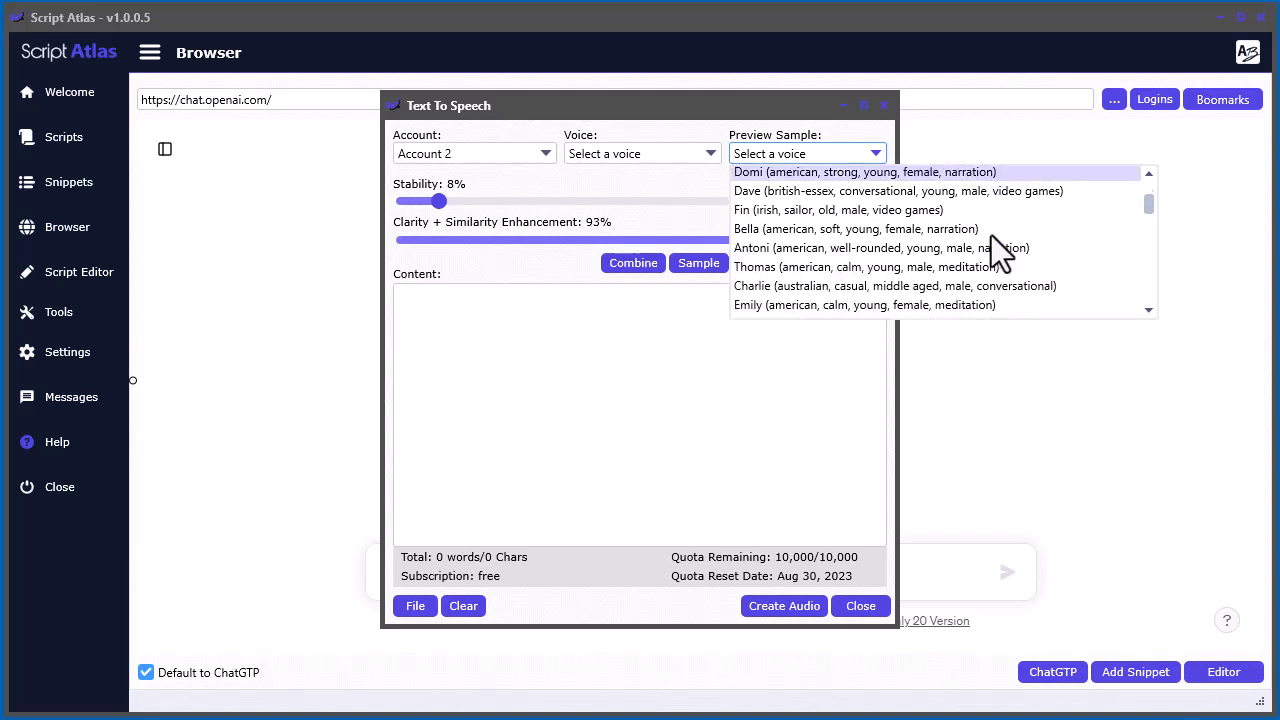
scroll(985, 245, up, 1)
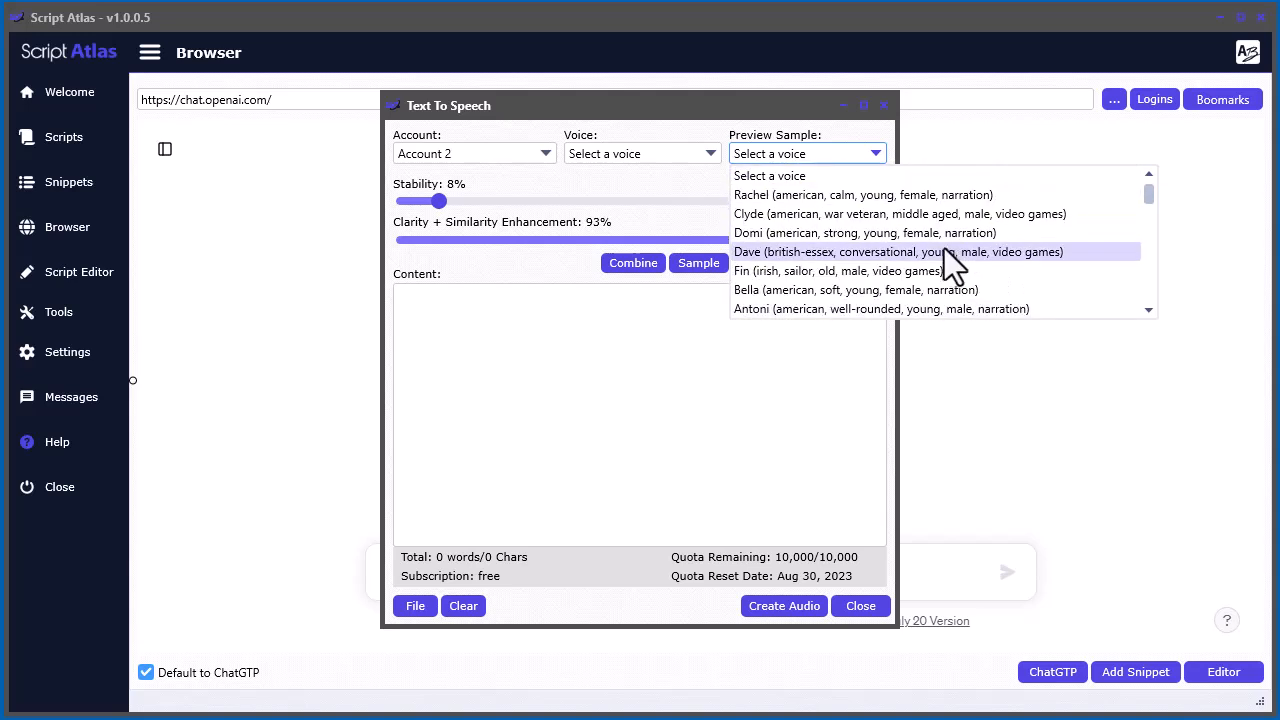
click(856, 195)
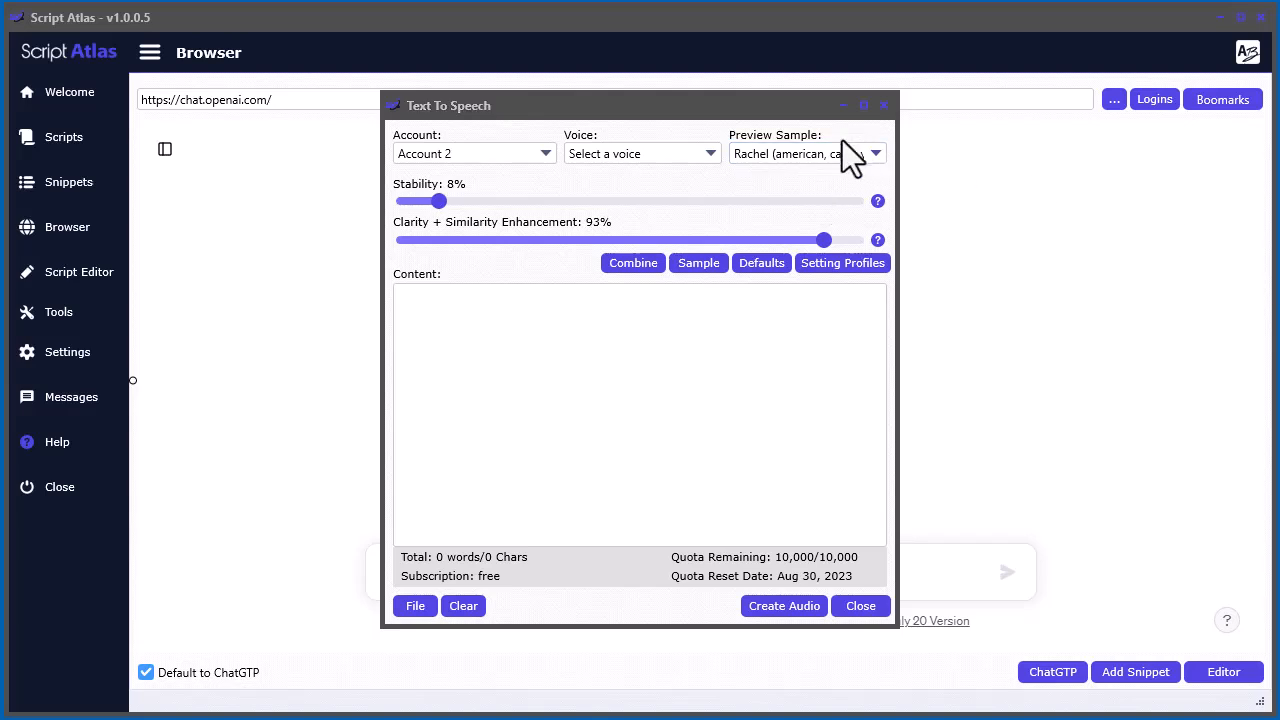
click(815, 155)
click(827, 213)
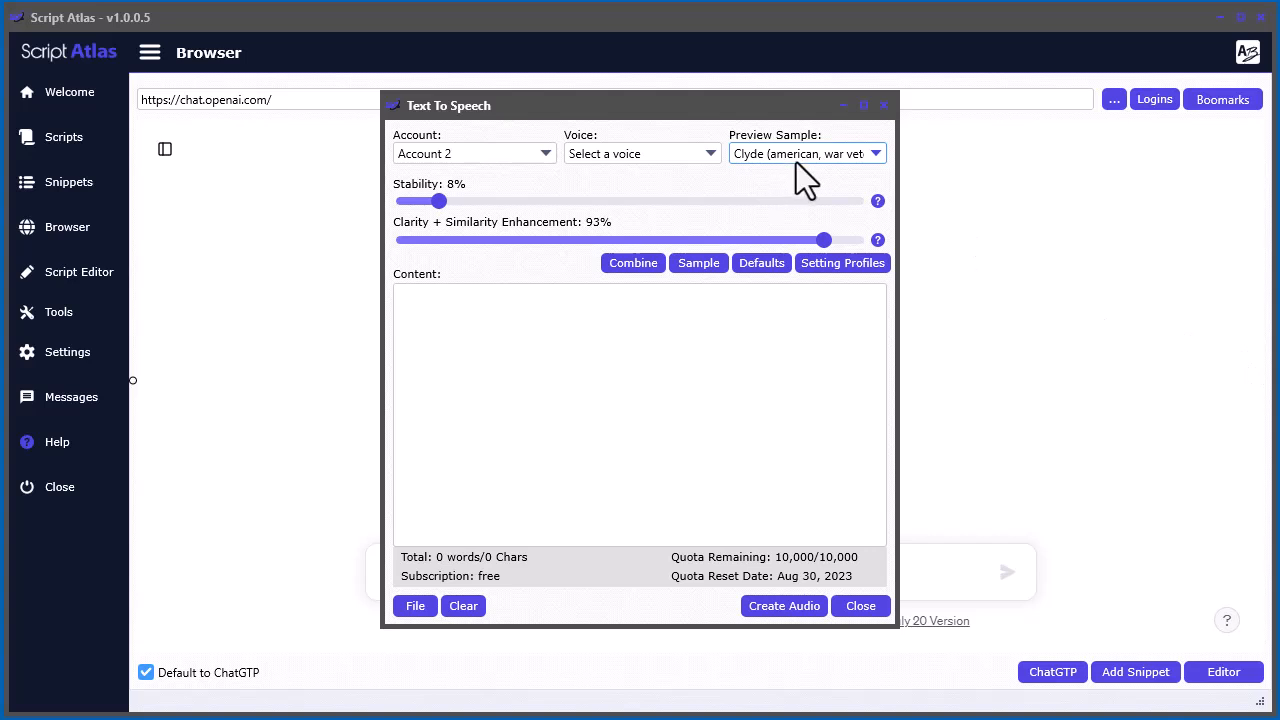
Look at the list of available voices without choosing one, and read the help on Stability
click(643, 154)
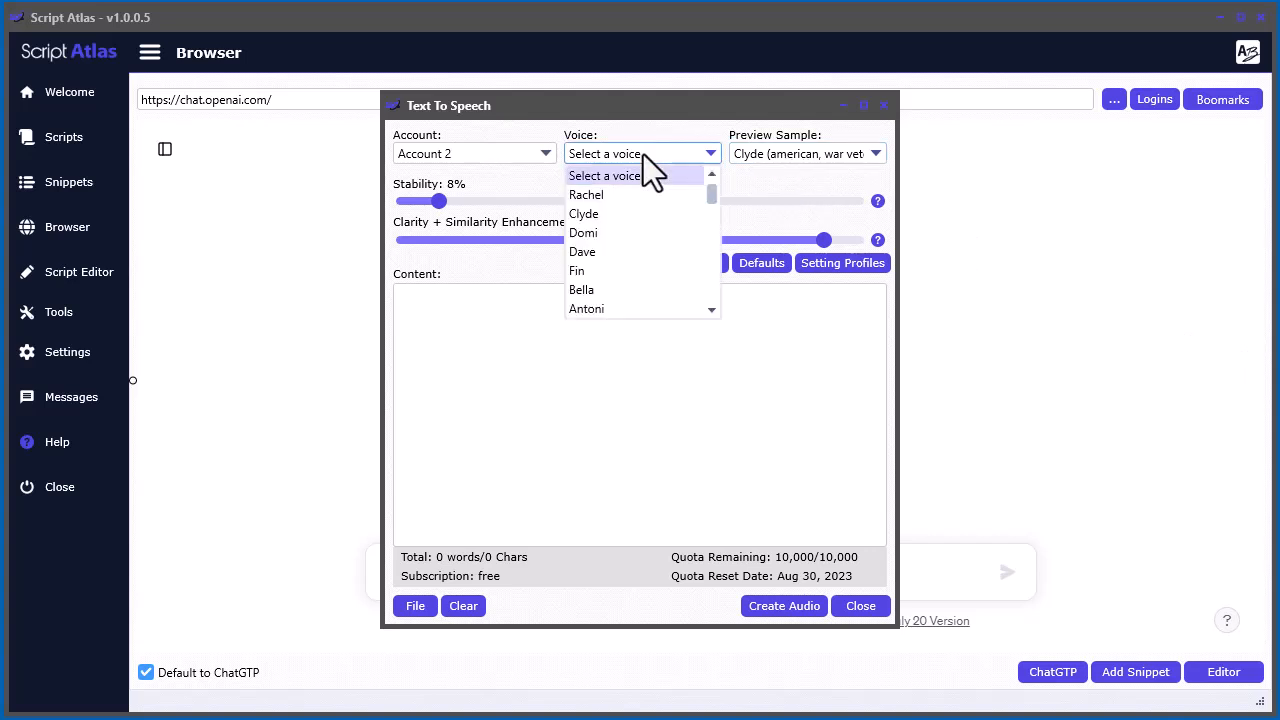
click(643, 154)
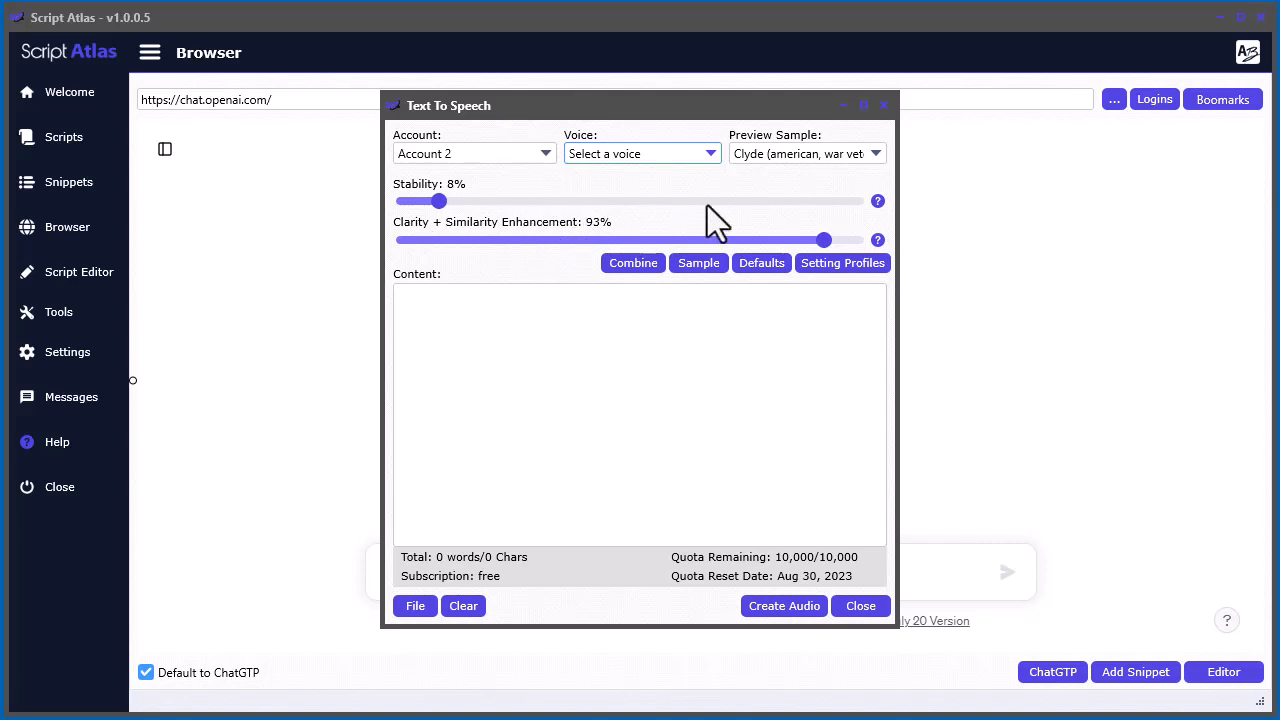
mouse_move(877, 202)
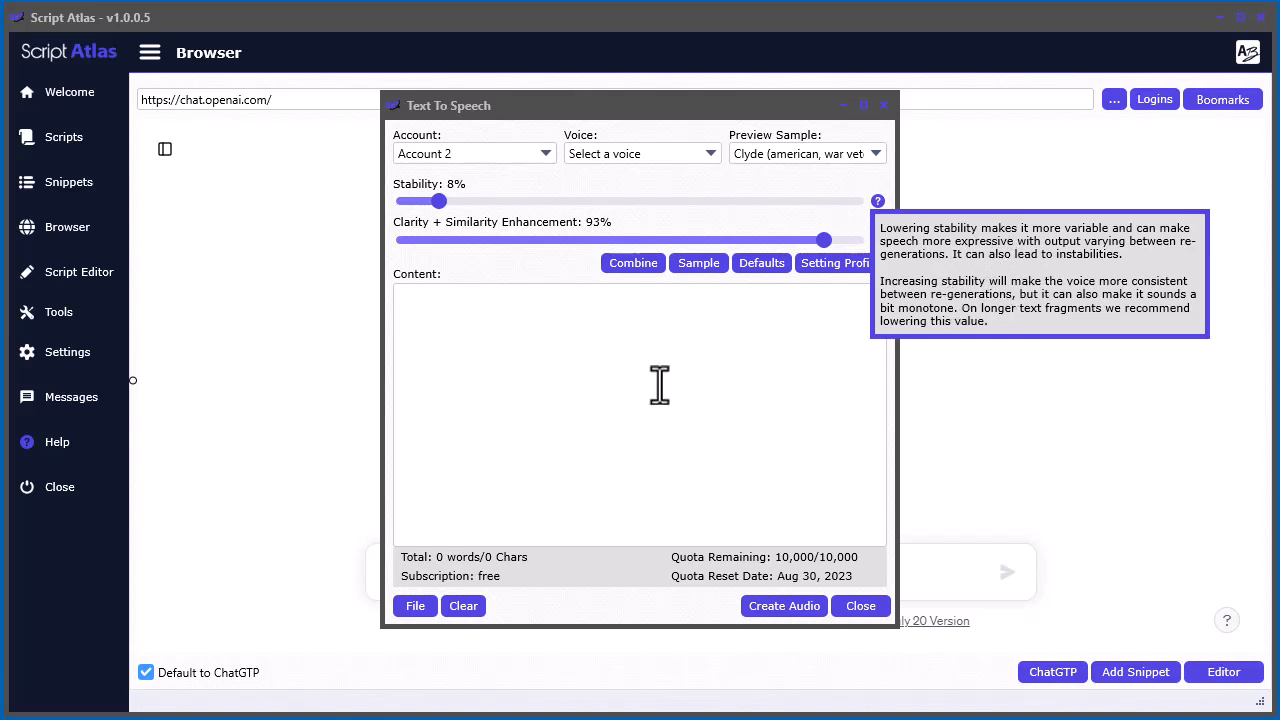
Restore the default voice settings and try out the sliders, ending with Stability at 49% and Clarity + Similarity Enhancement at 57%
click(755, 266)
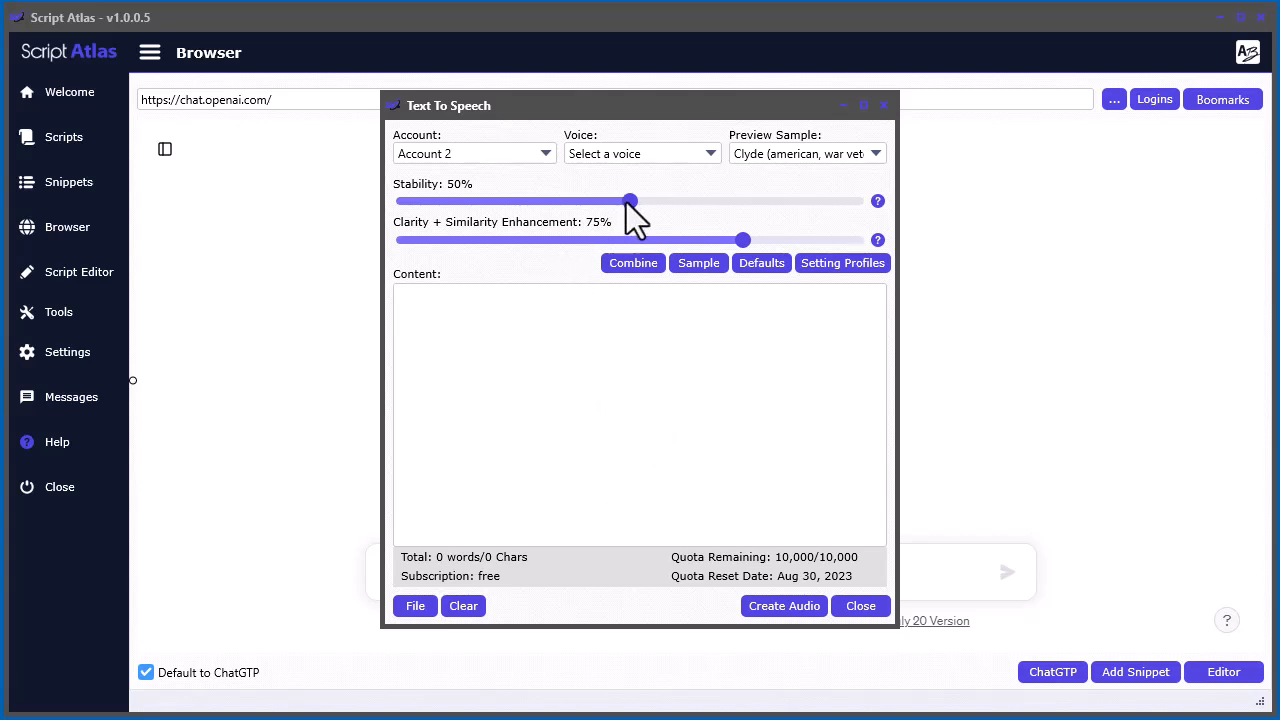
drag(626, 205, 769, 212)
drag(776, 202, 526, 203)
drag(491, 205, 623, 208)
drag(740, 239, 660, 238)
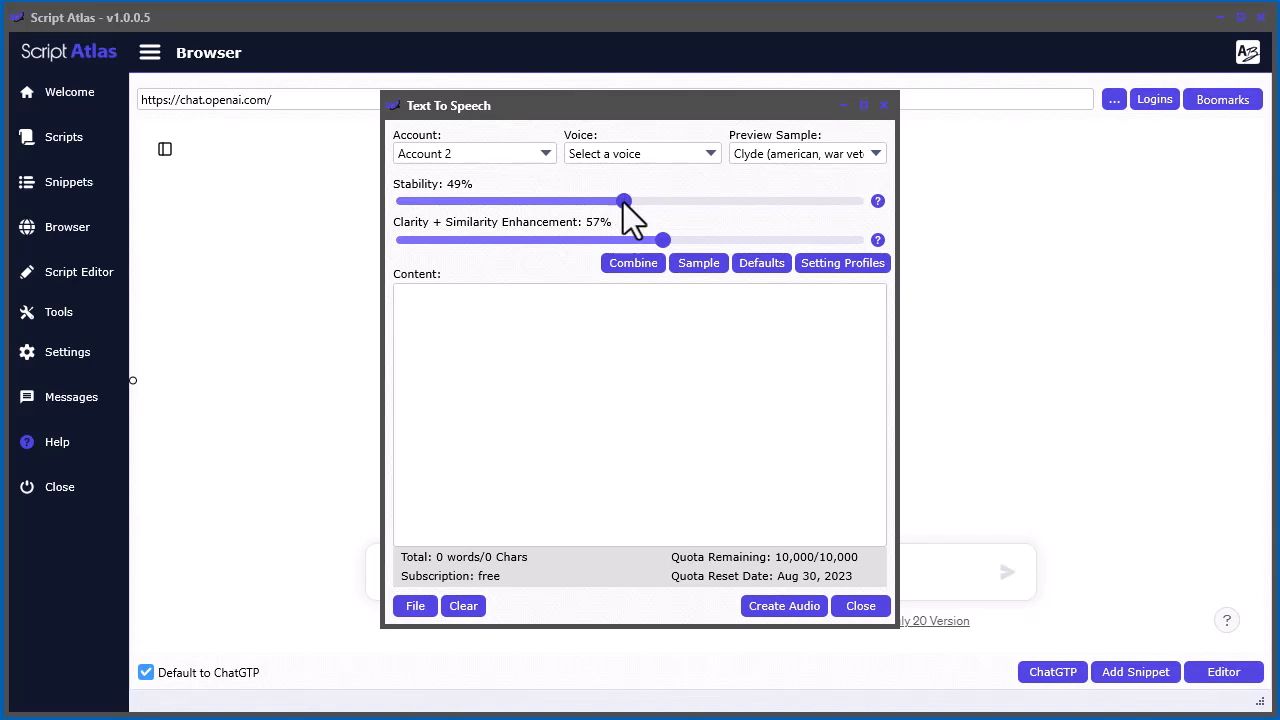
Set Stability to 17% and Clarity + Similarity Enhancement to 89%
drag(623, 202, 475, 205)
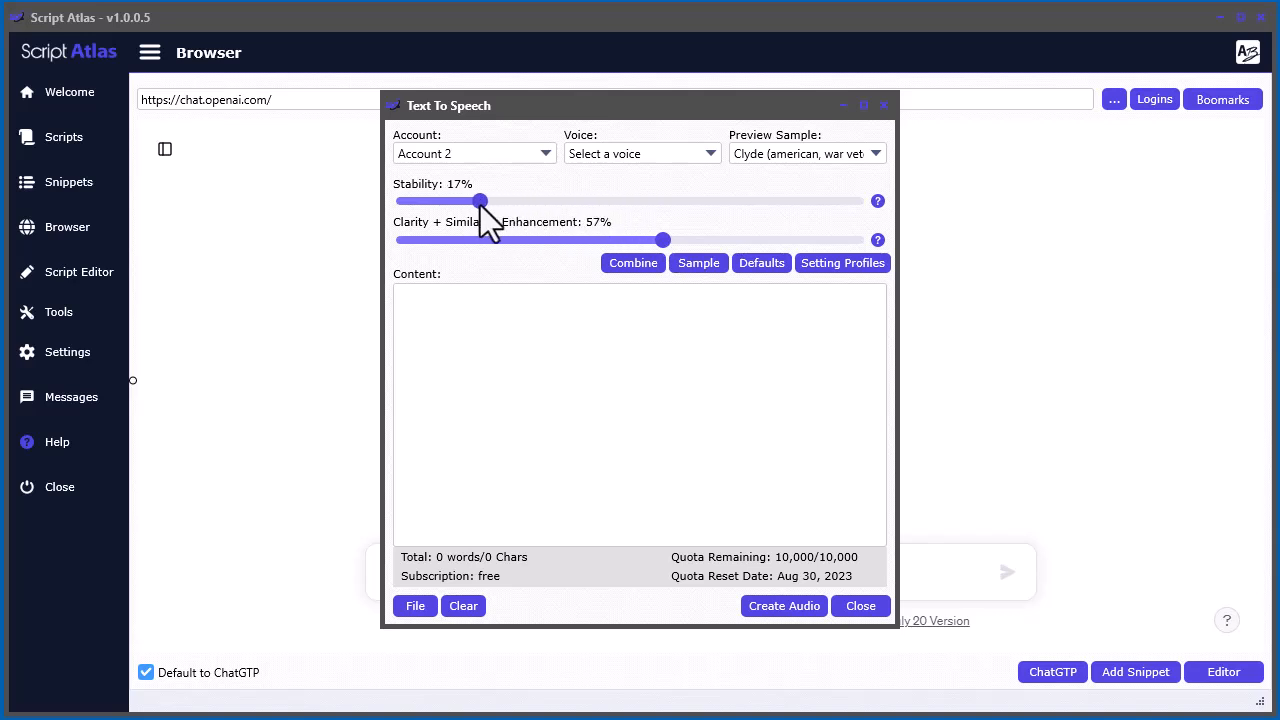
drag(660, 241, 798, 244)
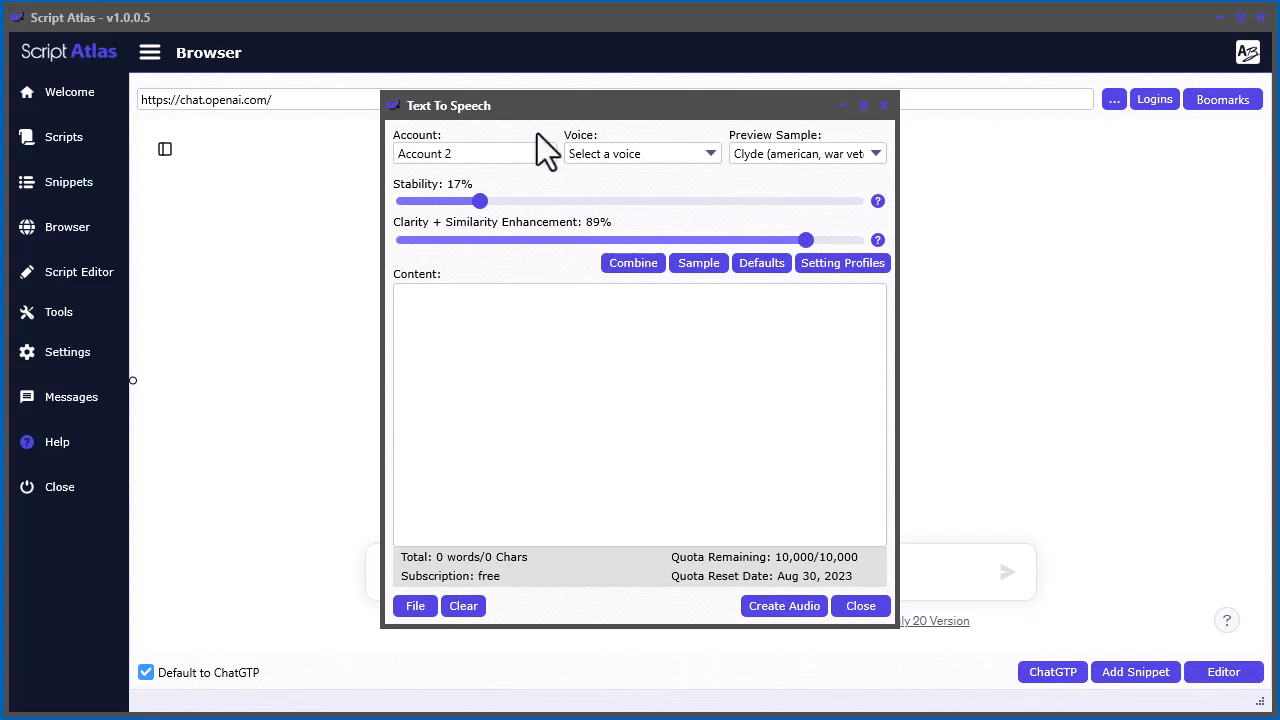
Choose the Clyde voice and save its settings, Stability 17 and Clarity/Similarity 89, as a setting profile
click(677, 152)
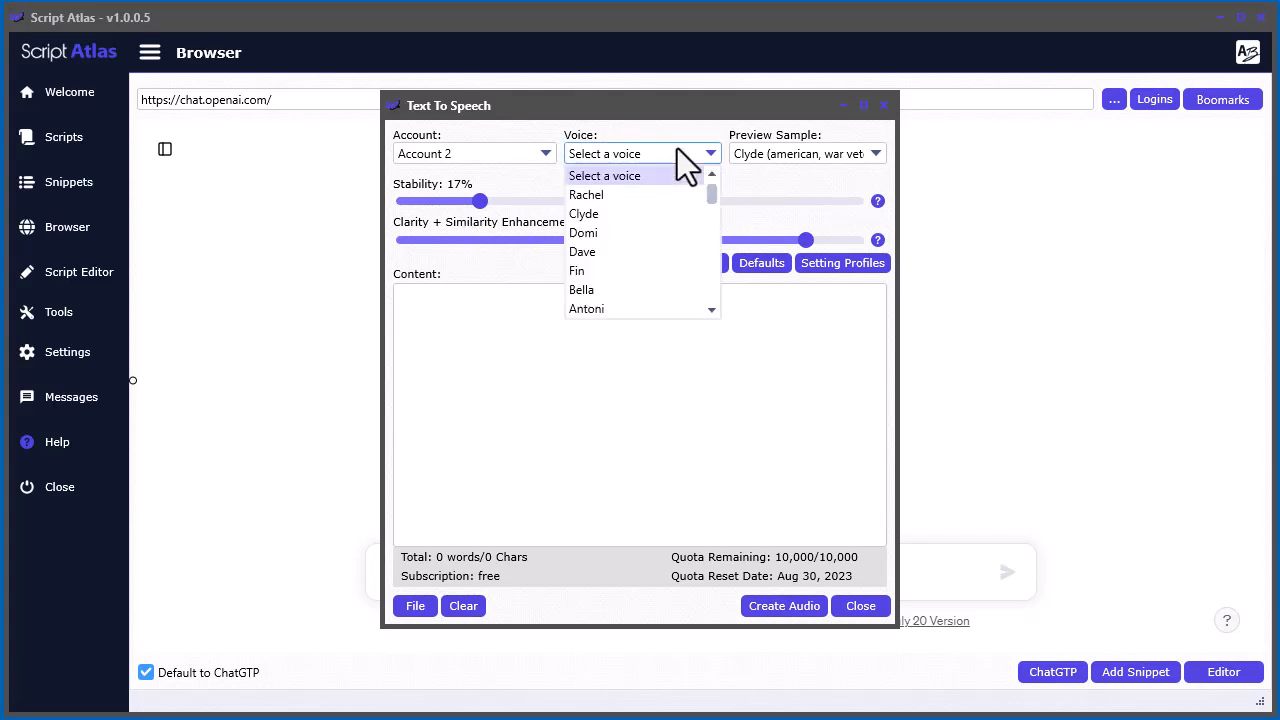
click(648, 215)
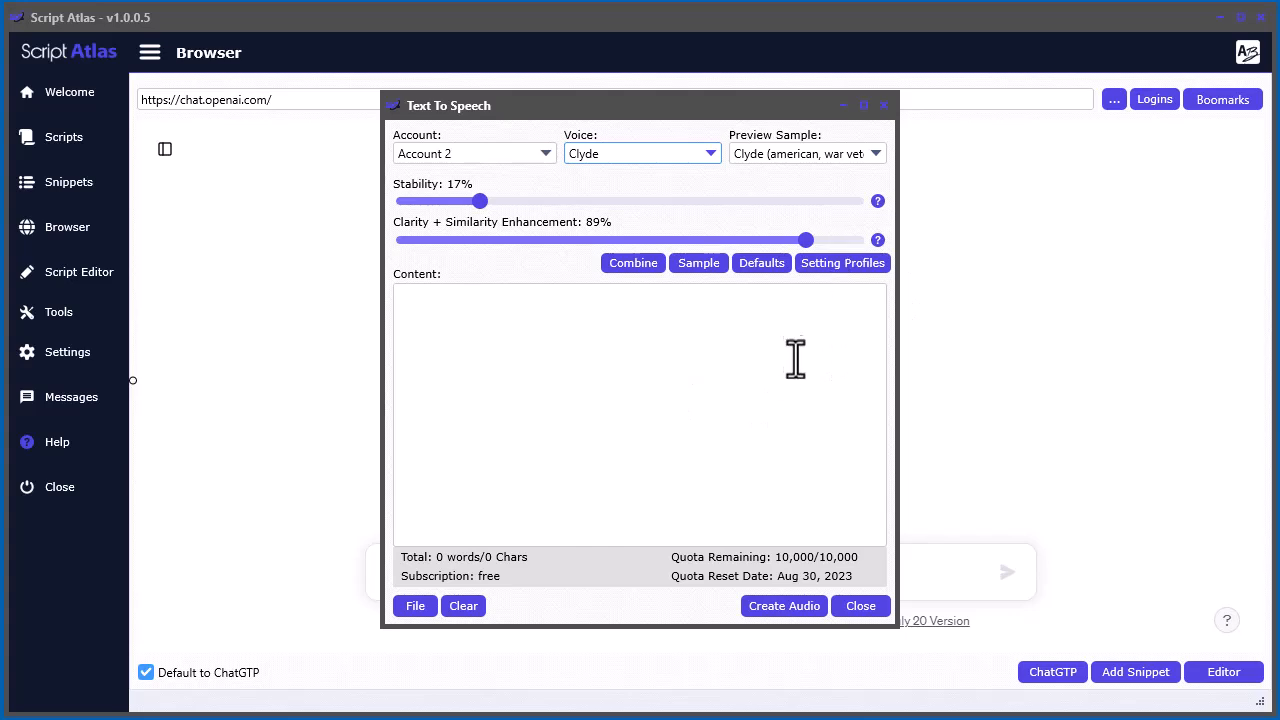
click(837, 268)
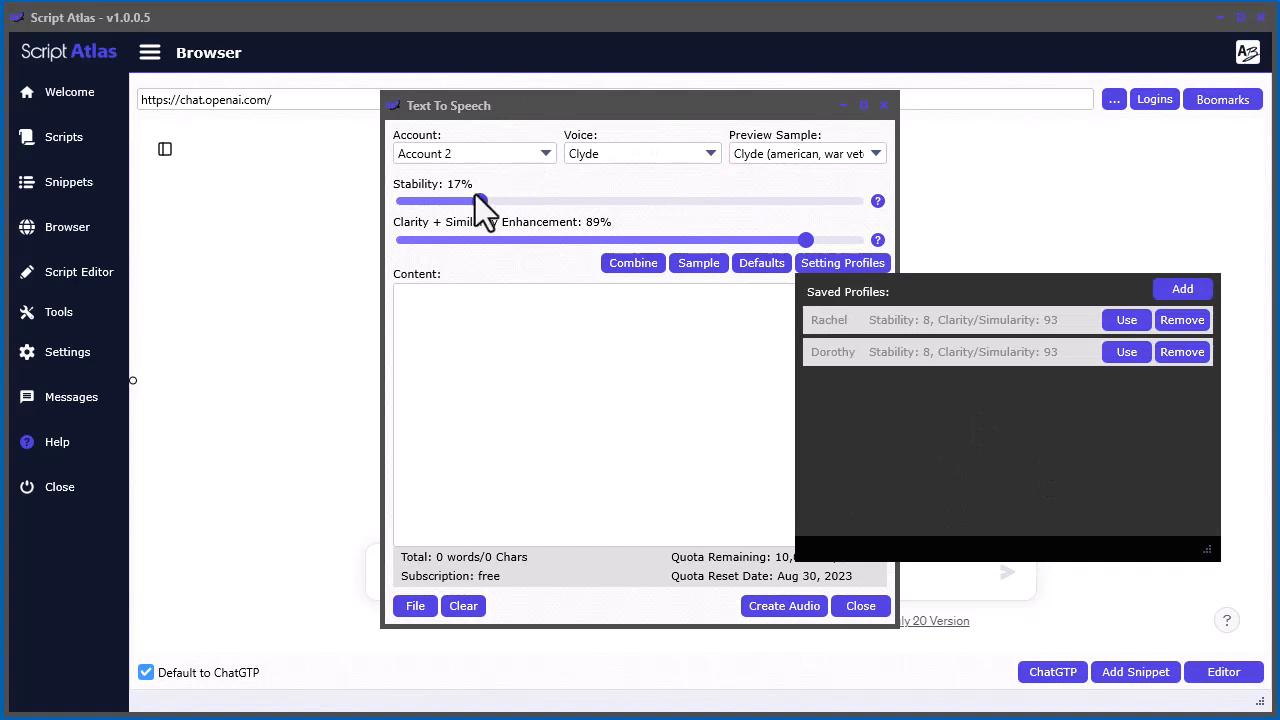
click(1168, 288)
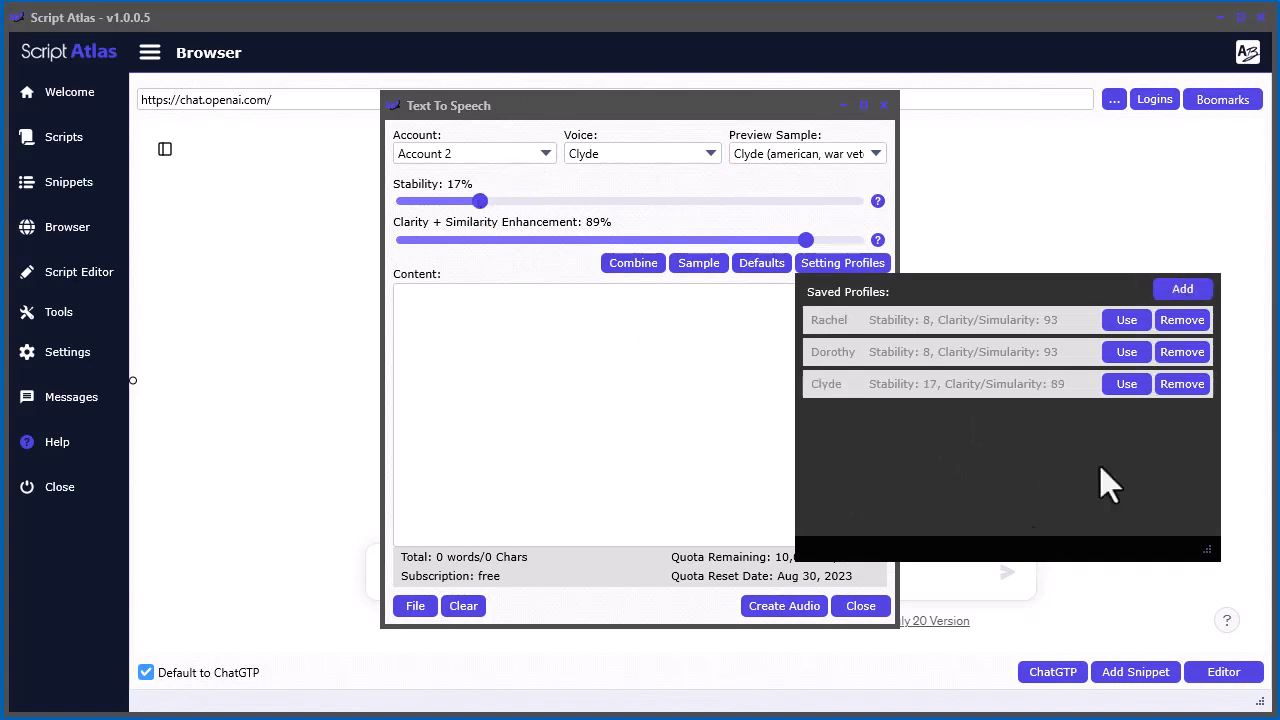
click(597, 443)
Try out the saved setting profiles for Rachel, Dorothy and Clyde, ending with Dorothy
click(847, 263)
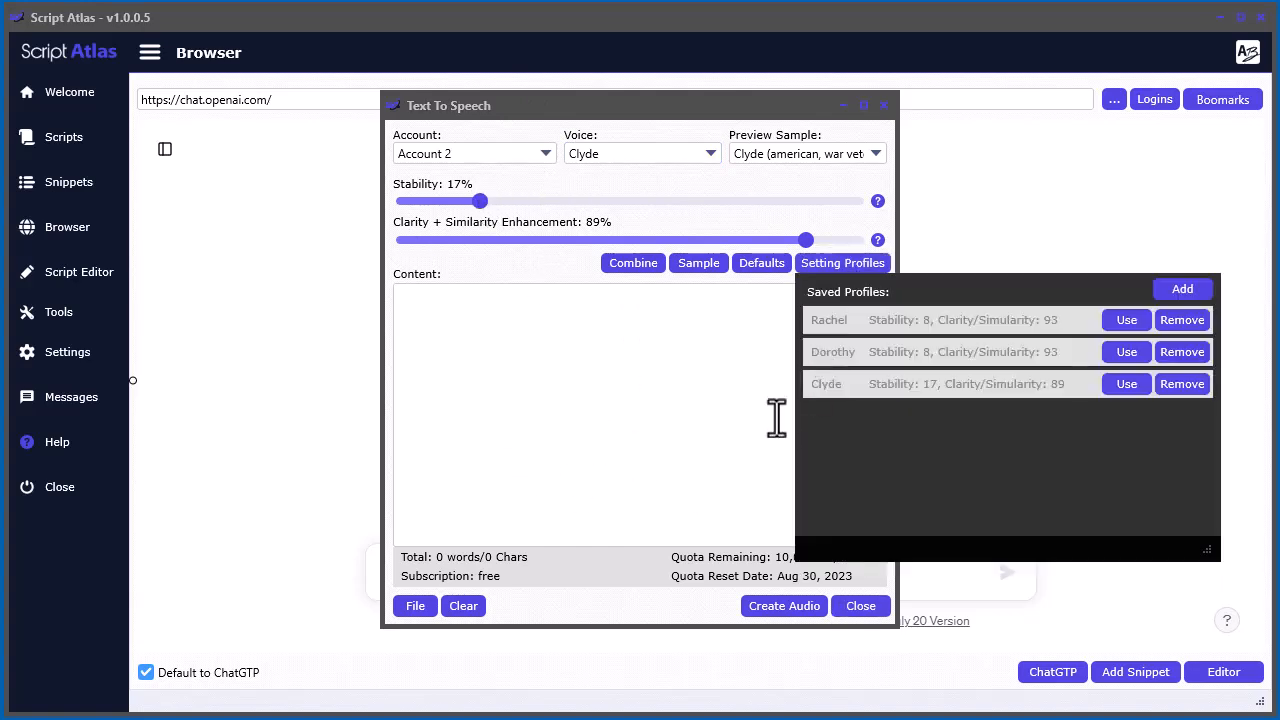
click(1127, 320)
click(843, 263)
click(1130, 352)
click(815, 263)
click(1130, 385)
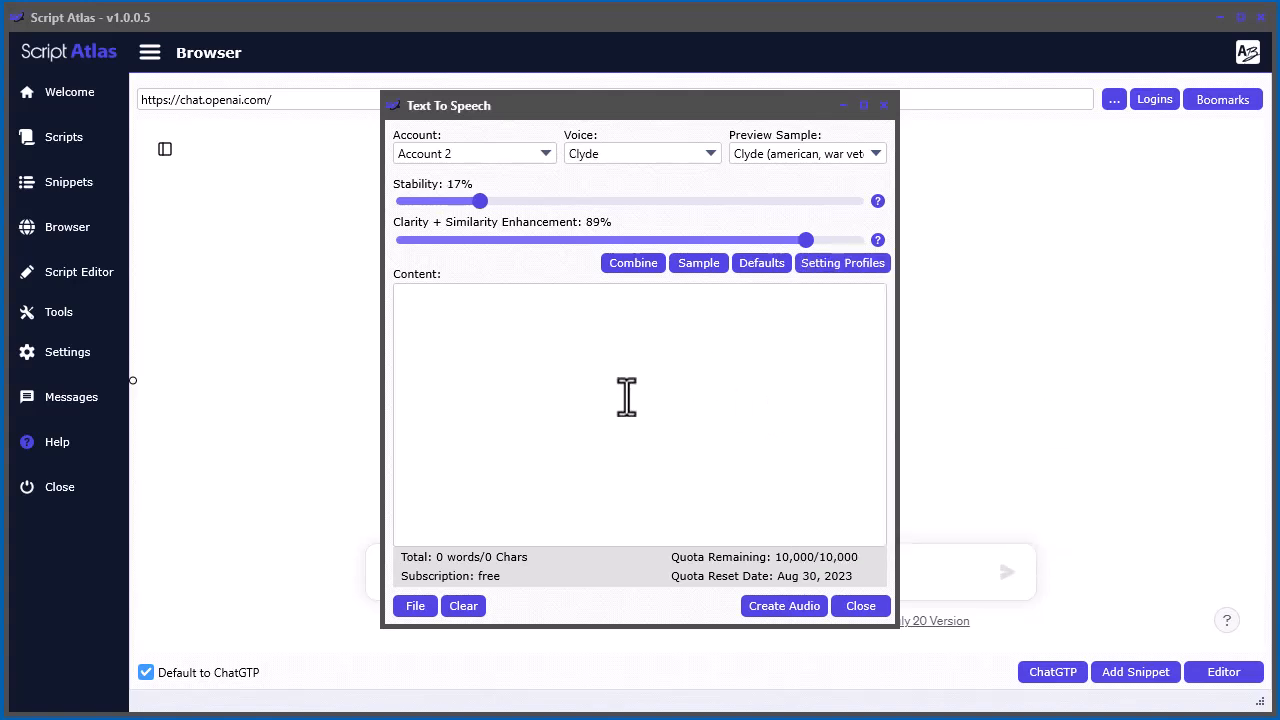
click(857, 264)
click(1125, 352)
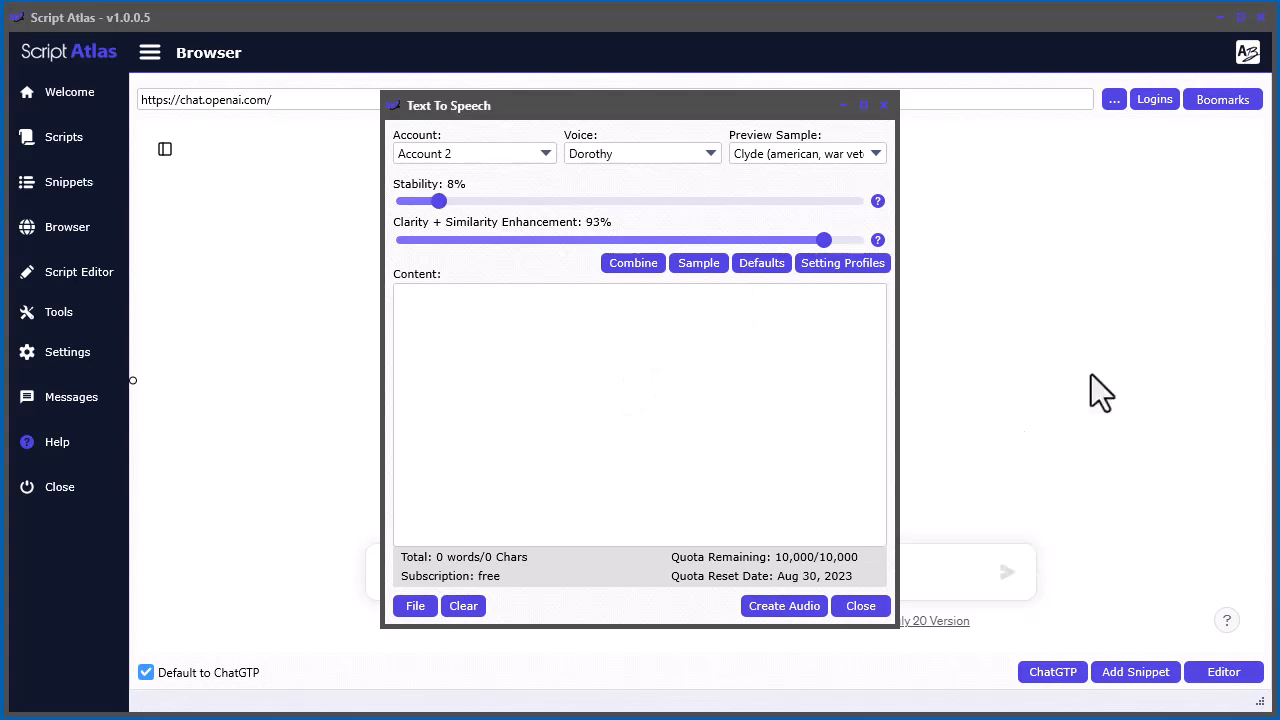
Restore the default voice settings and apply the saved Rachel profile
click(762, 263)
click(822, 265)
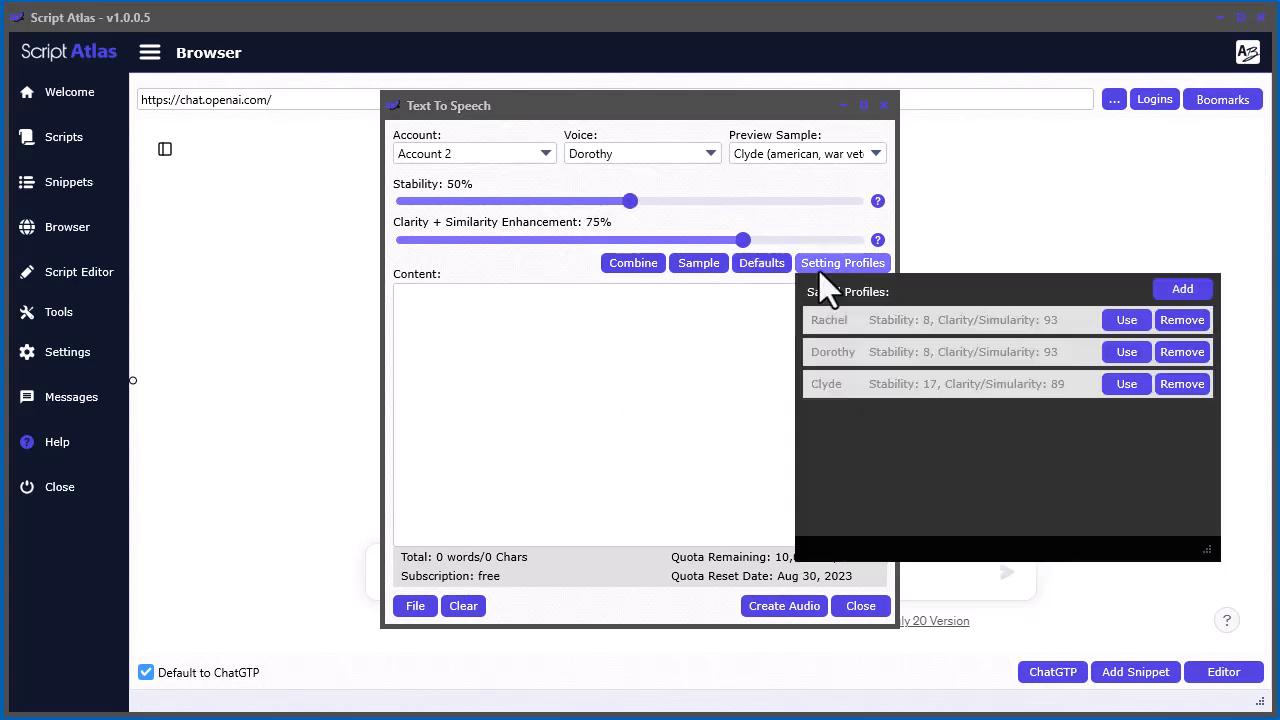
click(1124, 321)
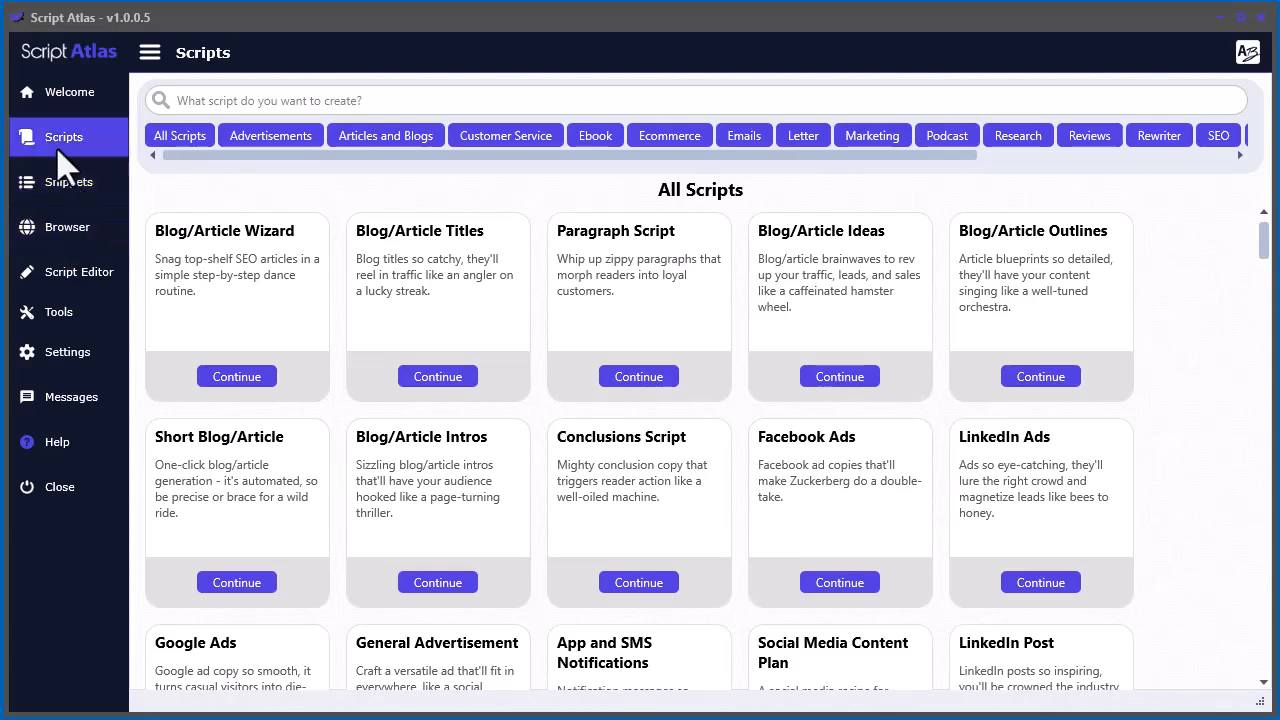
Search the scripts for "story" and open the Creative Story script
click(366, 96)
text(story)
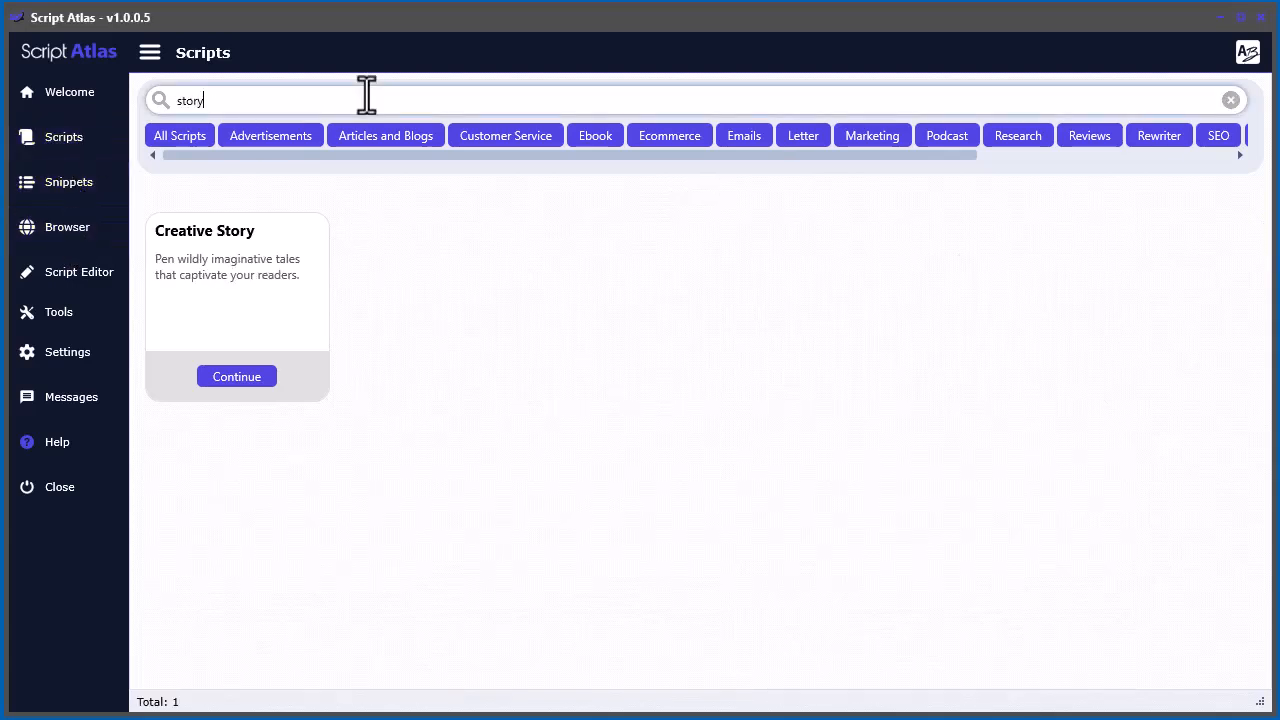
click(230, 375)
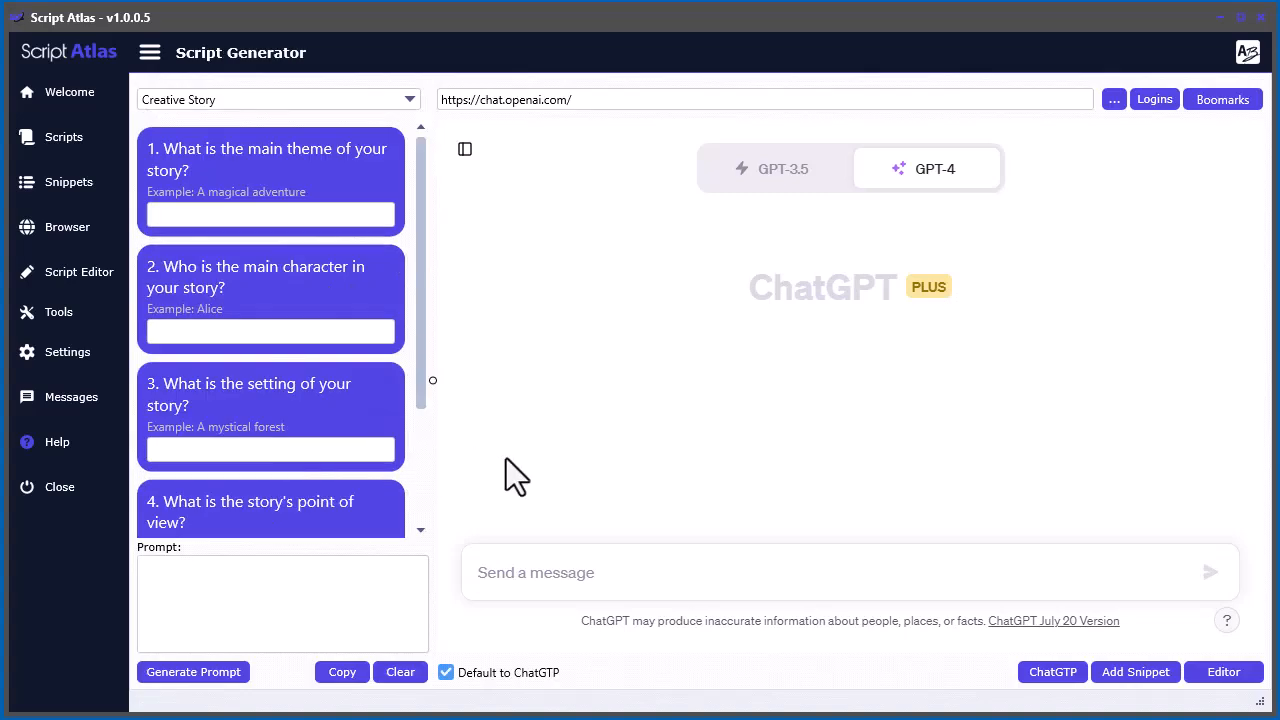
Enter "childrens magical story to help sleep" as the main theme of the story
click(259, 214)
text(chi)
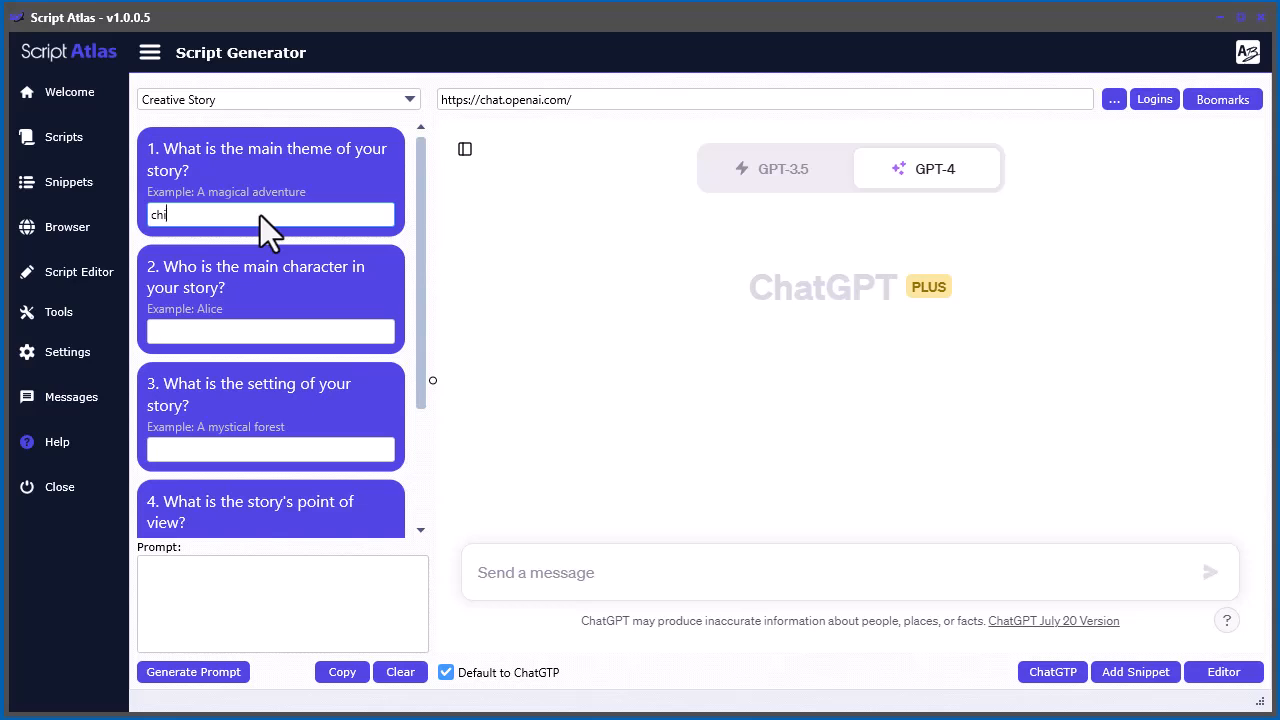
text(ldrens story)
key(BackSpace)
key(BackSpace)
key(BackSpace)
key(BackSpace)
key(BackSpace)
text(ma)
text(help sleep)
Enter Elsa as the story's main character and "a mystical forest" as its setting
click(248, 334)
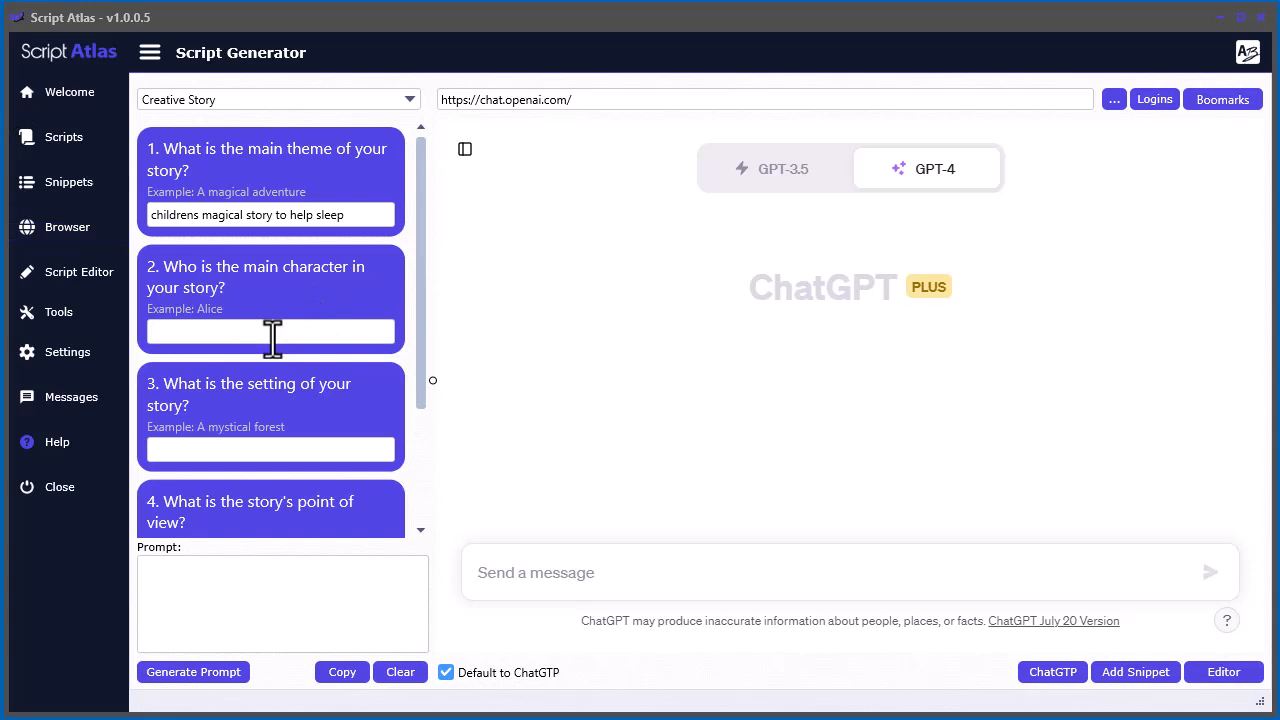
text(Elsa)
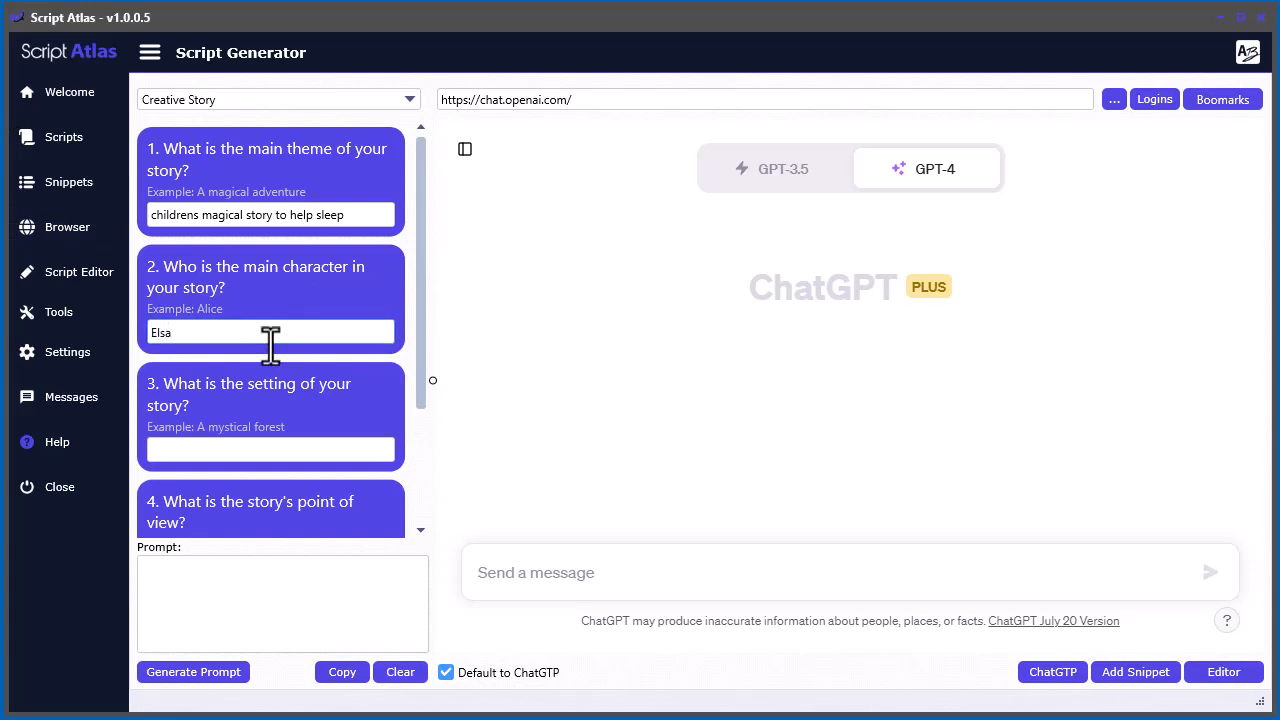
click(267, 447)
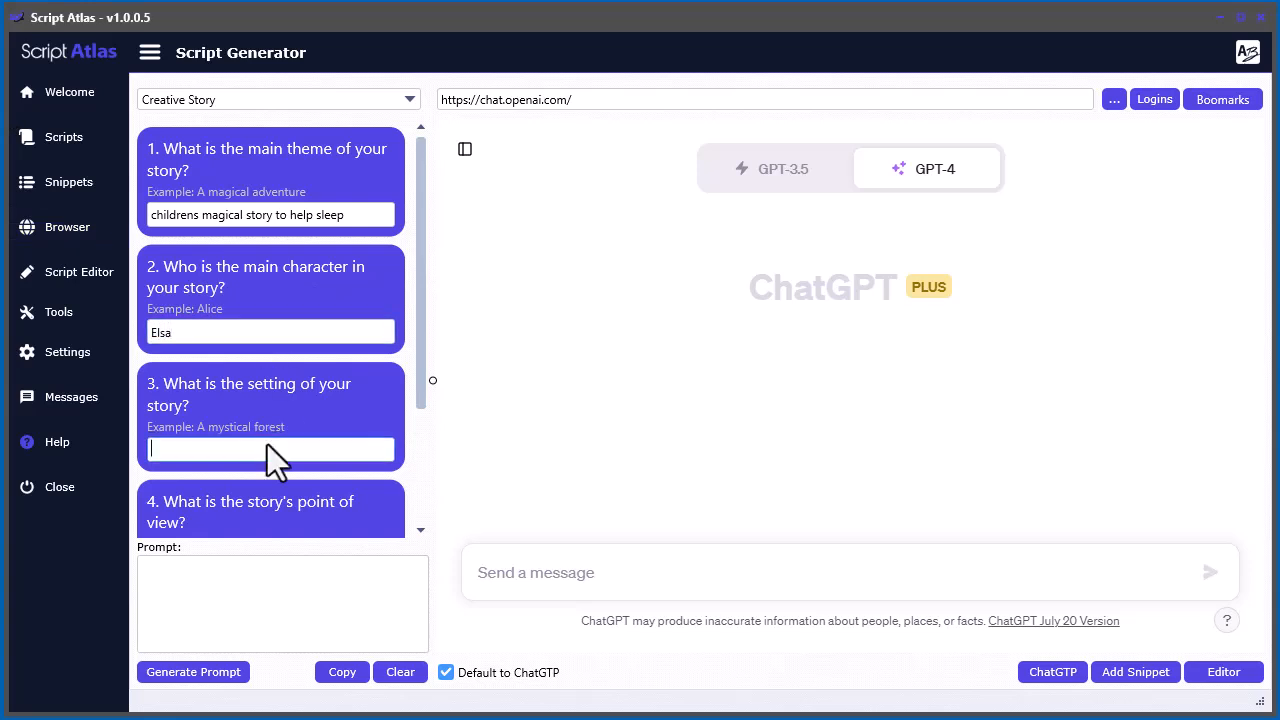
text(a mystical fores)
Set the story's length to 300 words, keeping the First person point of view
key(Tab)
key(Tab)
text(1)
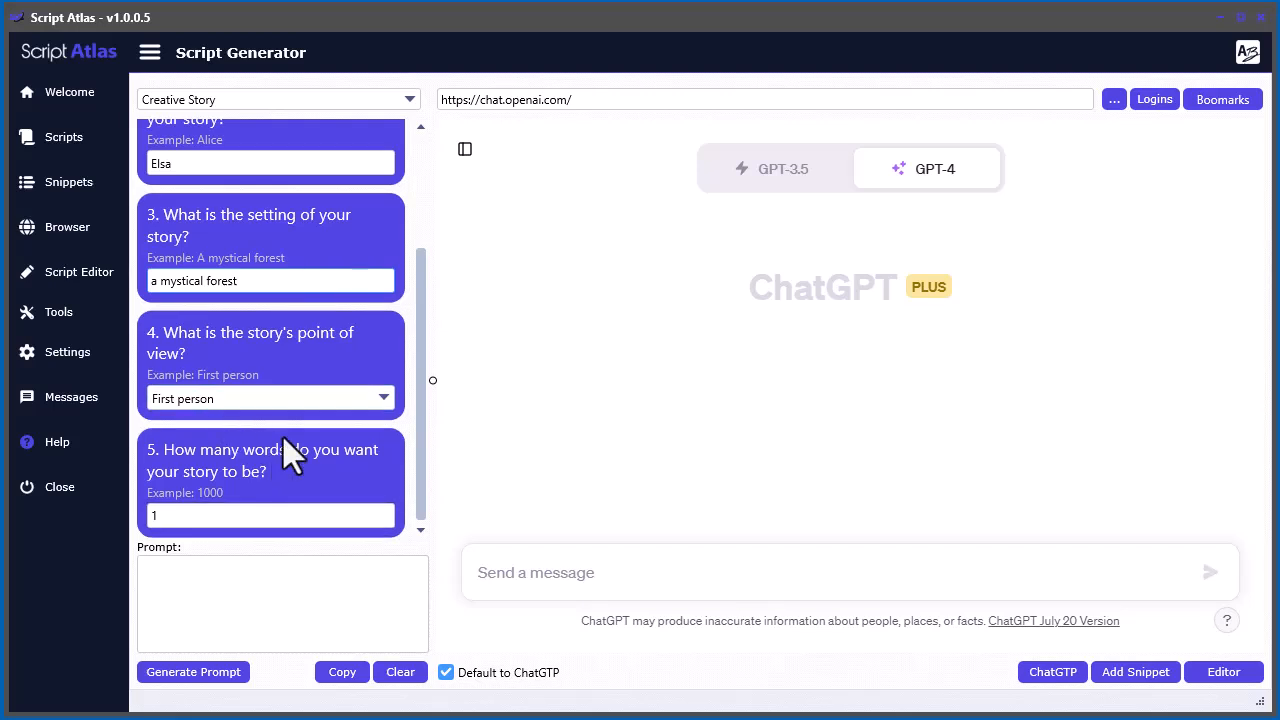
double_click(209, 517)
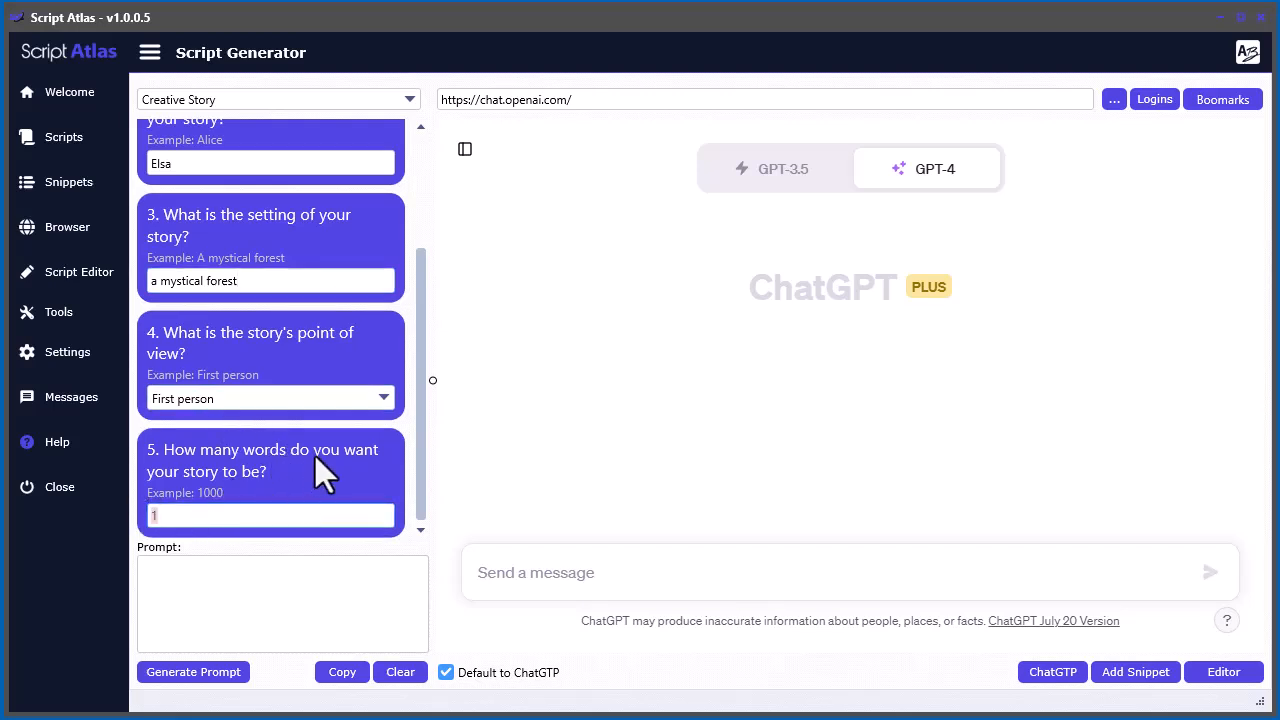
text(500)
drag(172, 515, 128, 515)
text(300)
Generate the Creative Story prompt and send it to ChatGPT
click(209, 677)
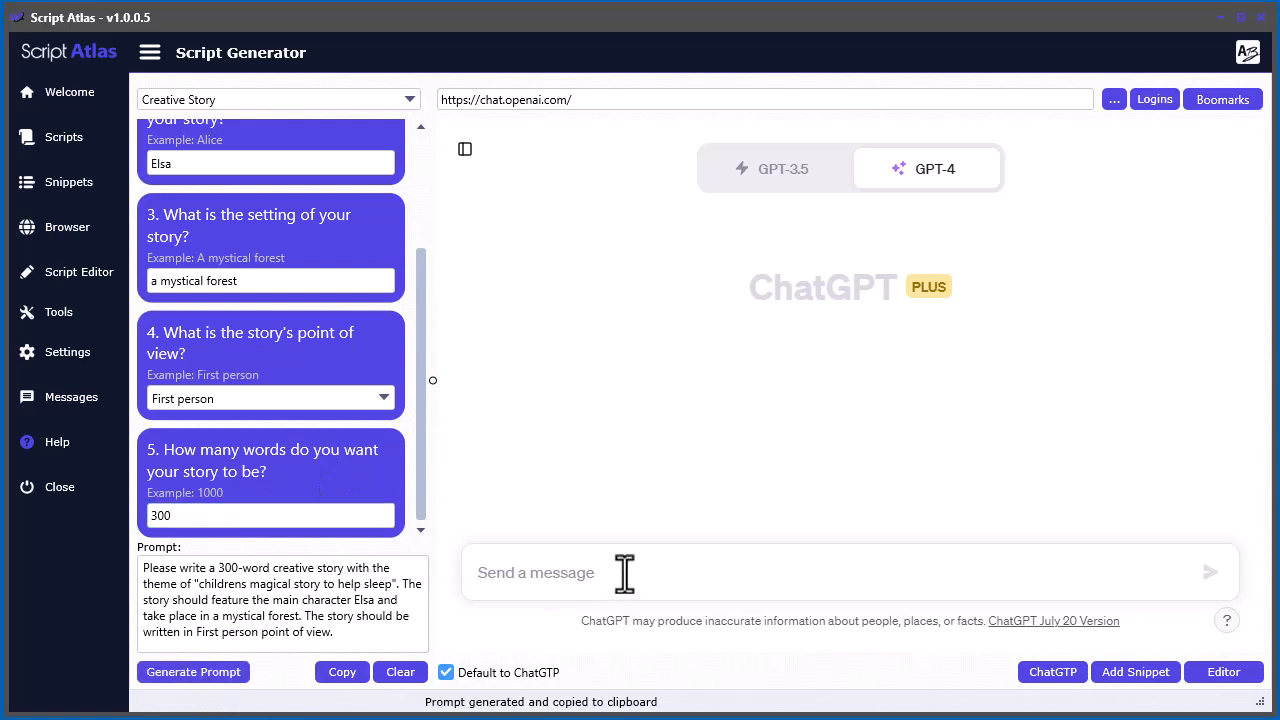
key(ctrl+v)
click(1208, 574)
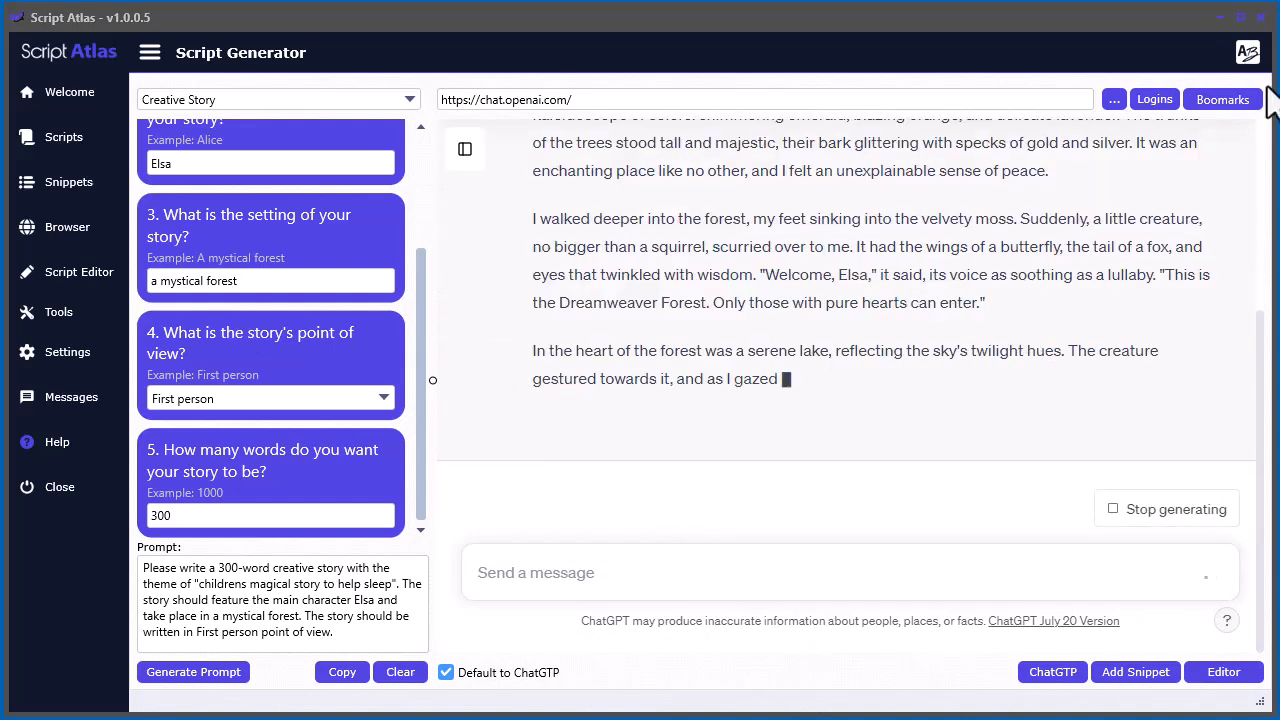
Look through the Bing, Google and Other folders in the bookmarks and close the bookmarks window
click(1236, 100)
click(919, 184)
click(919, 184)
click(919, 233)
click(919, 233)
click(919, 258)
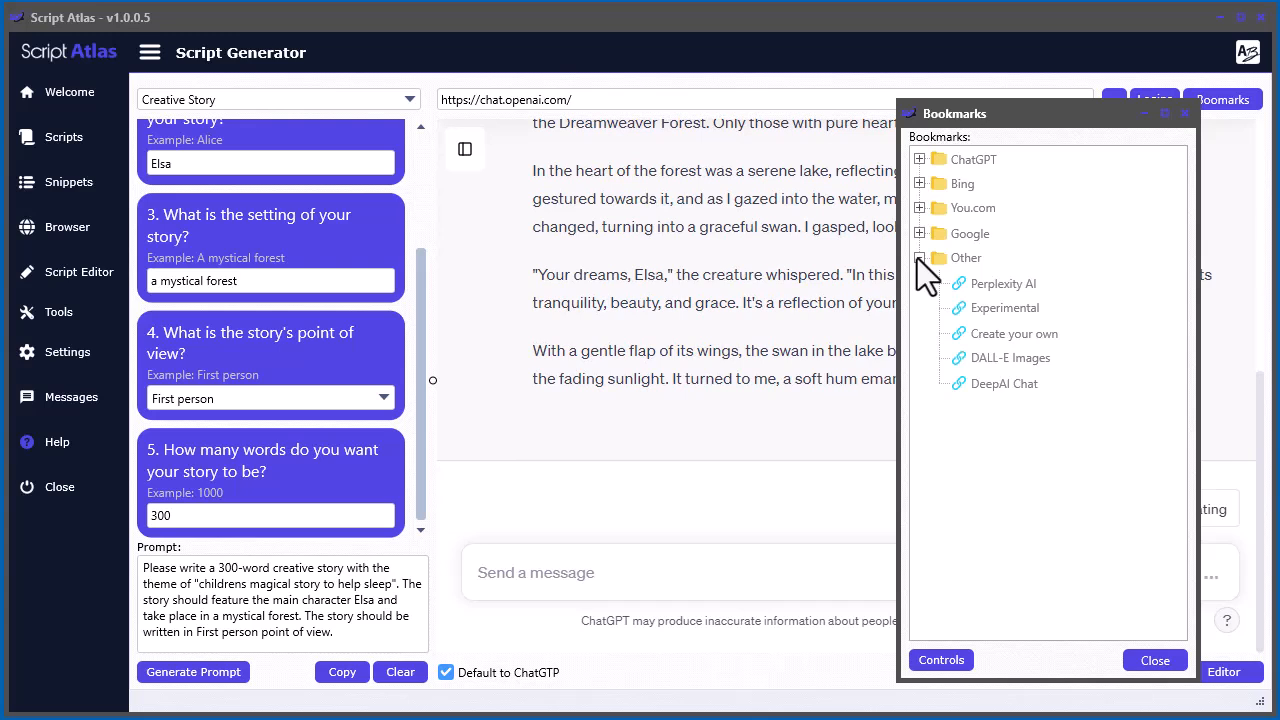
click(919, 258)
drag(1025, 115, 1060, 131)
click(1220, 129)
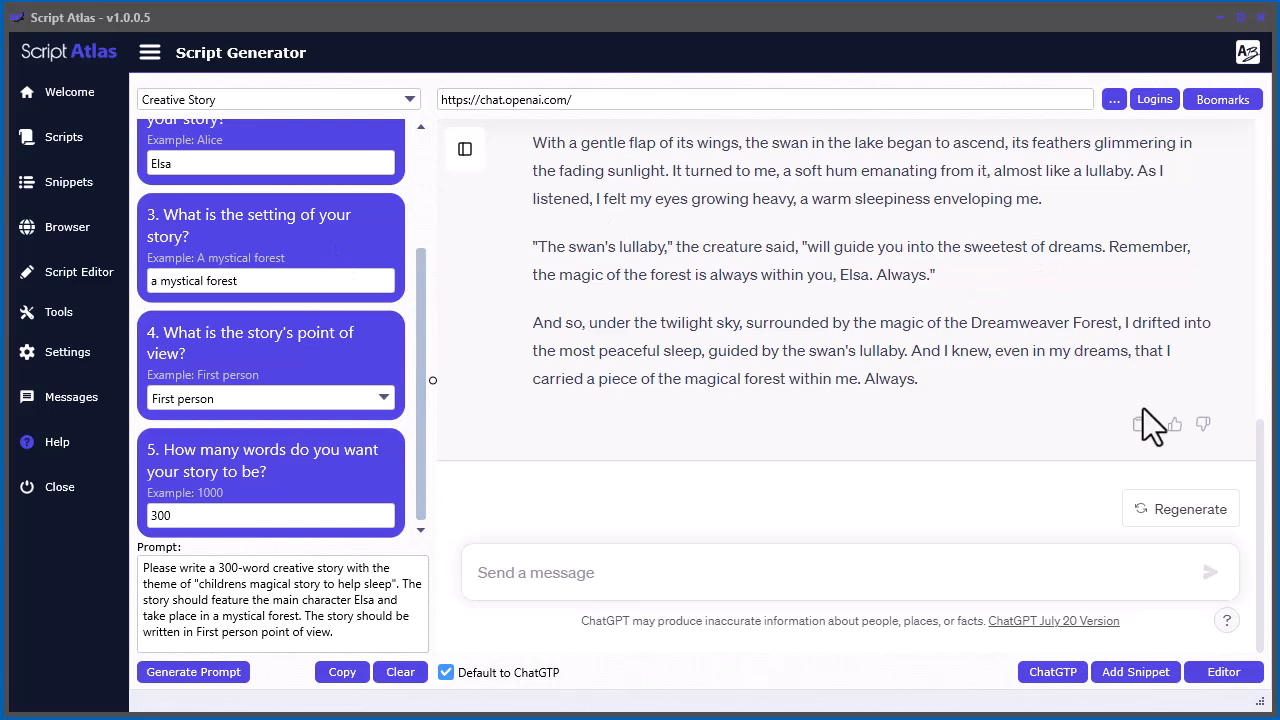
Copy the generated story into the Script Editor and open it in Text to Speech
click(1139, 425)
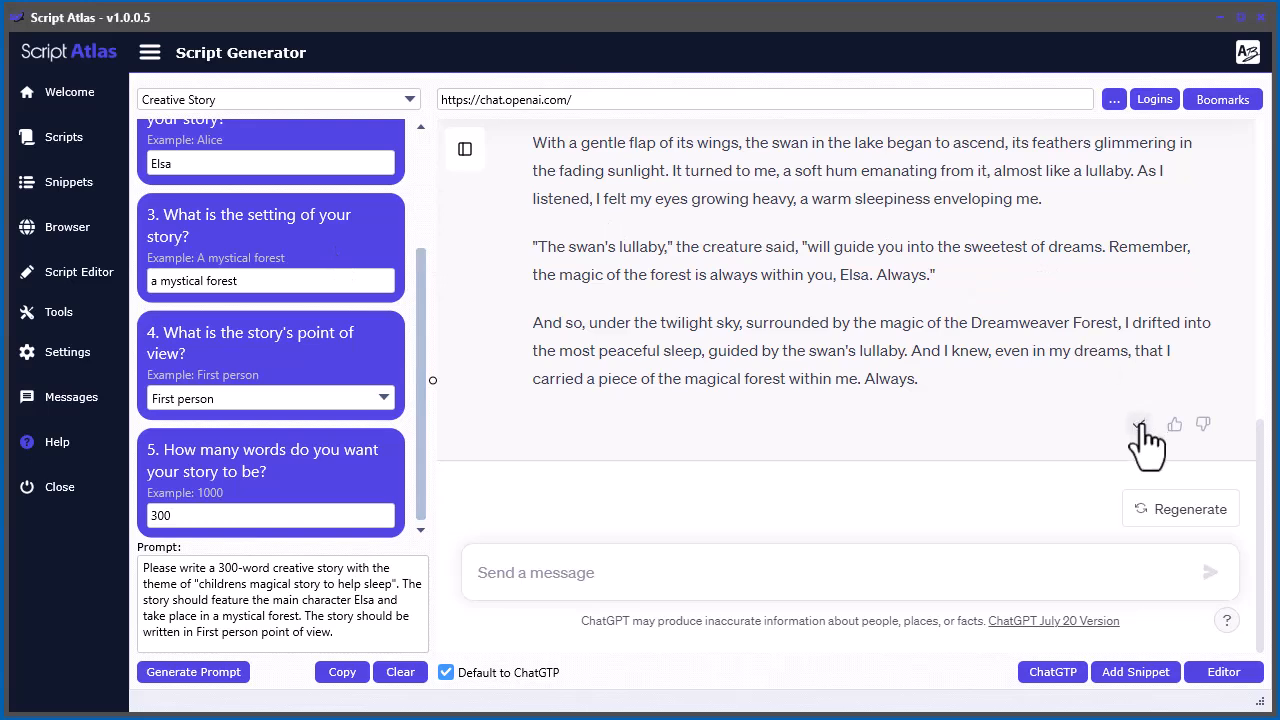
click(1223, 672)
double_click(195, 169)
key(ctrl+v)
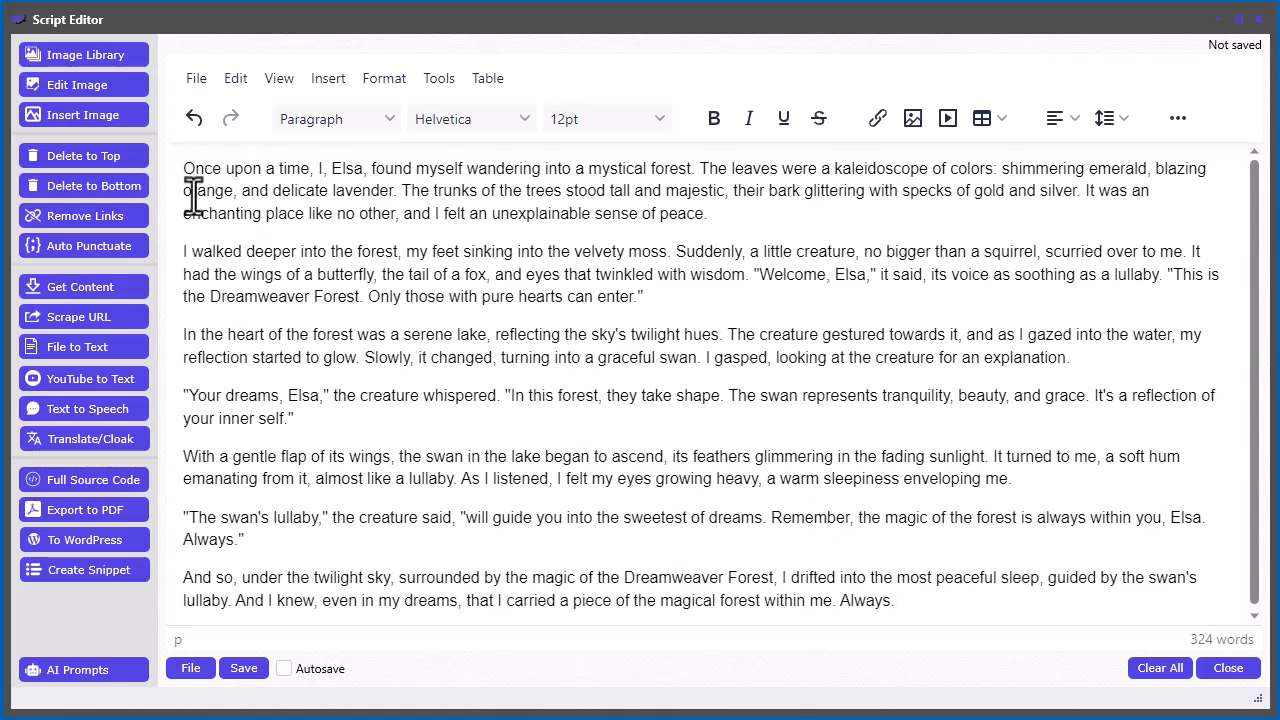
click(76, 410)
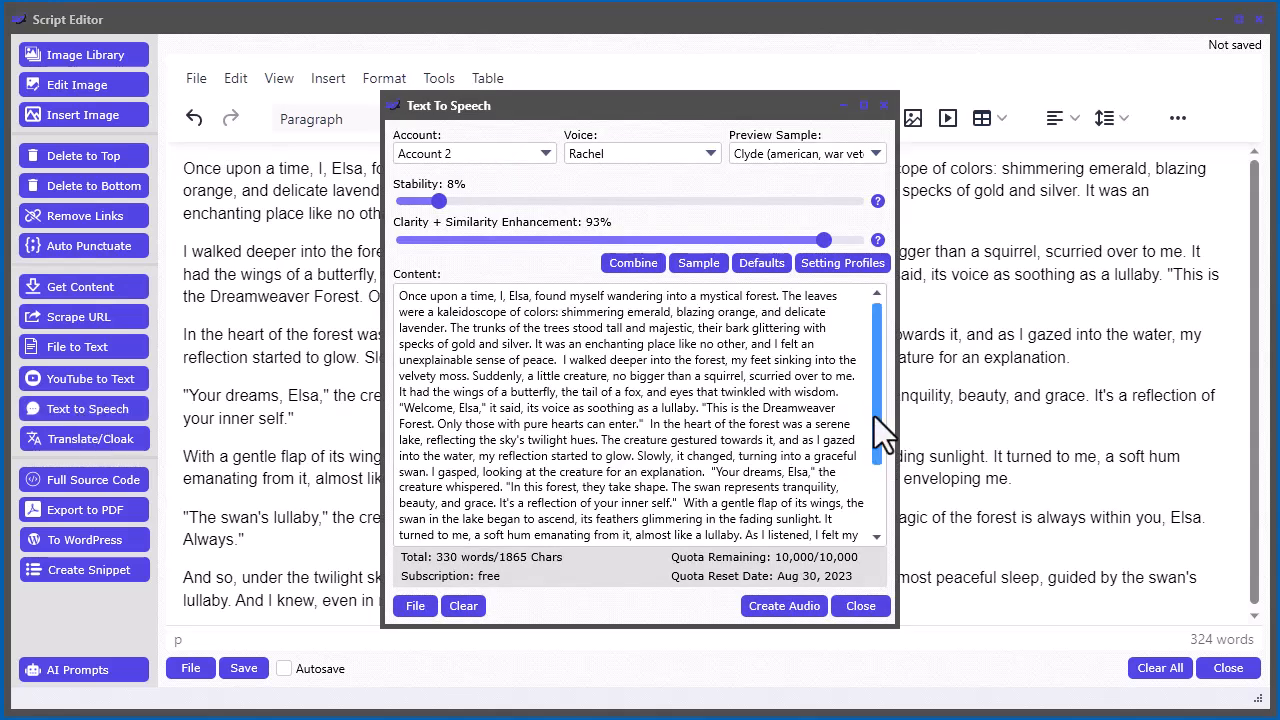
Review the full story text and its paragraph spacing in the Text to Speech content
drag(874, 416, 885, 499)
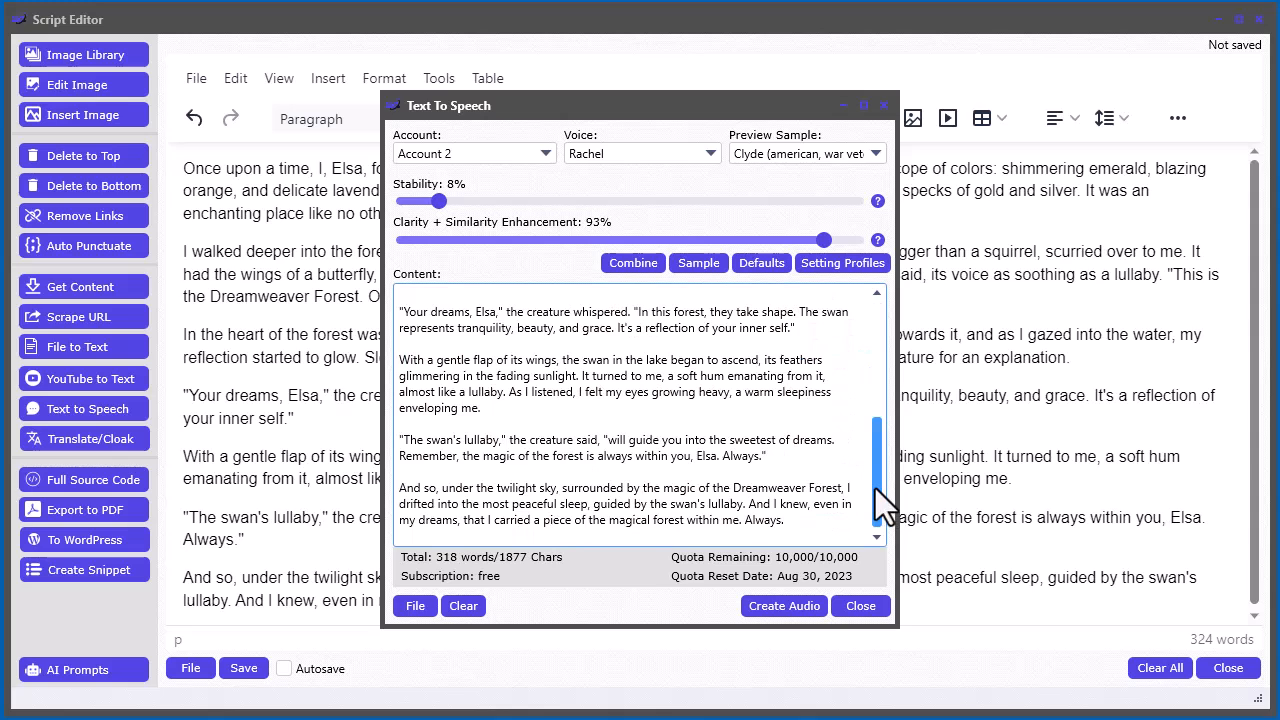
drag(876, 489, 878, 372)
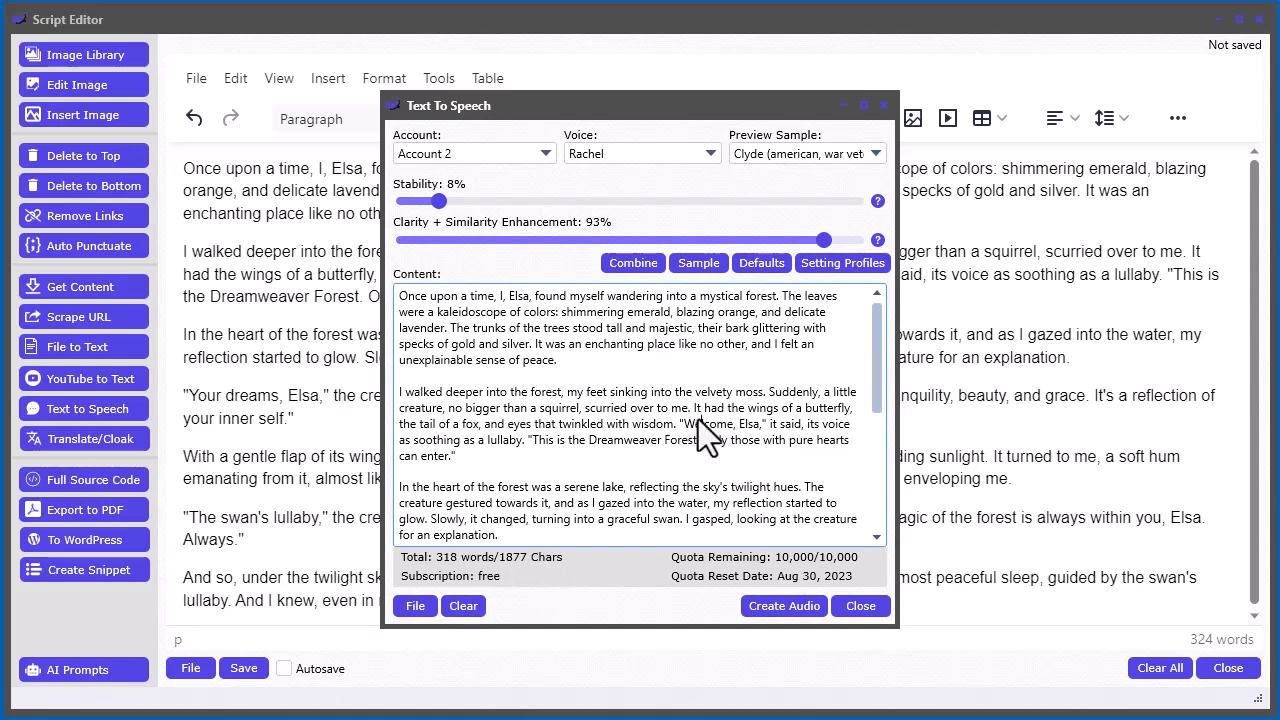
scroll(698, 419, down, 5)
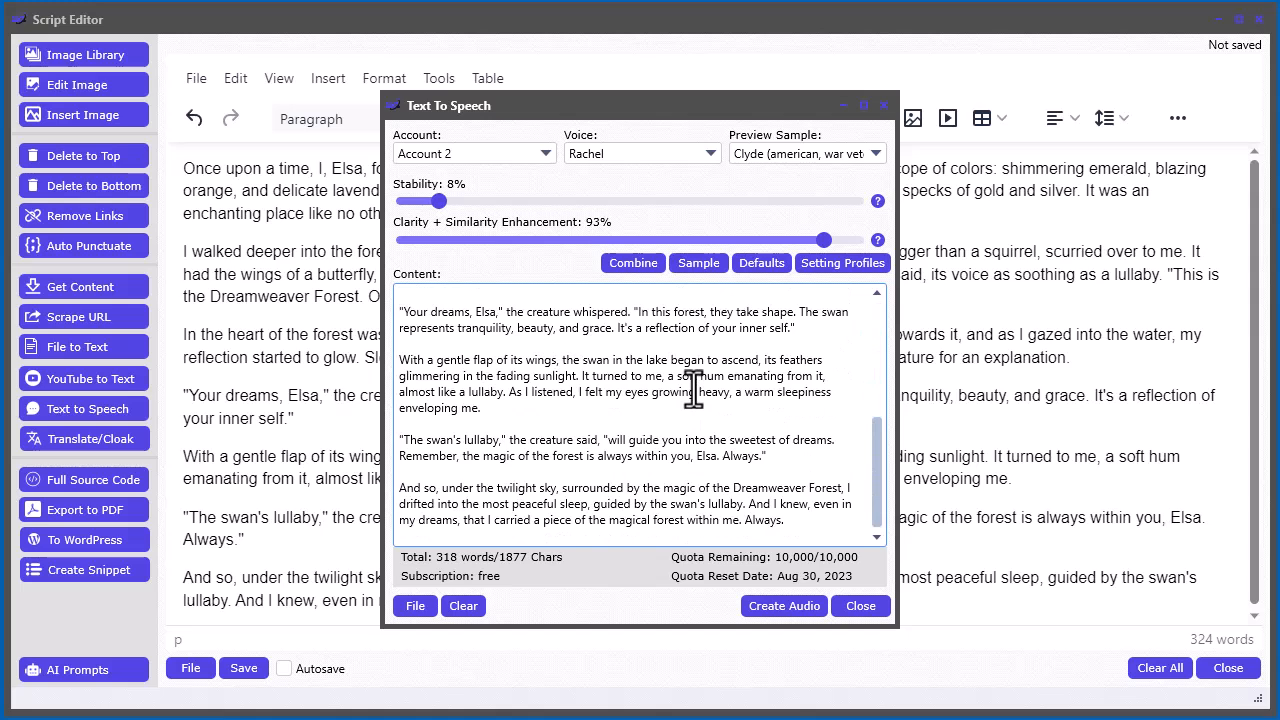
scroll(694, 390, up, 3)
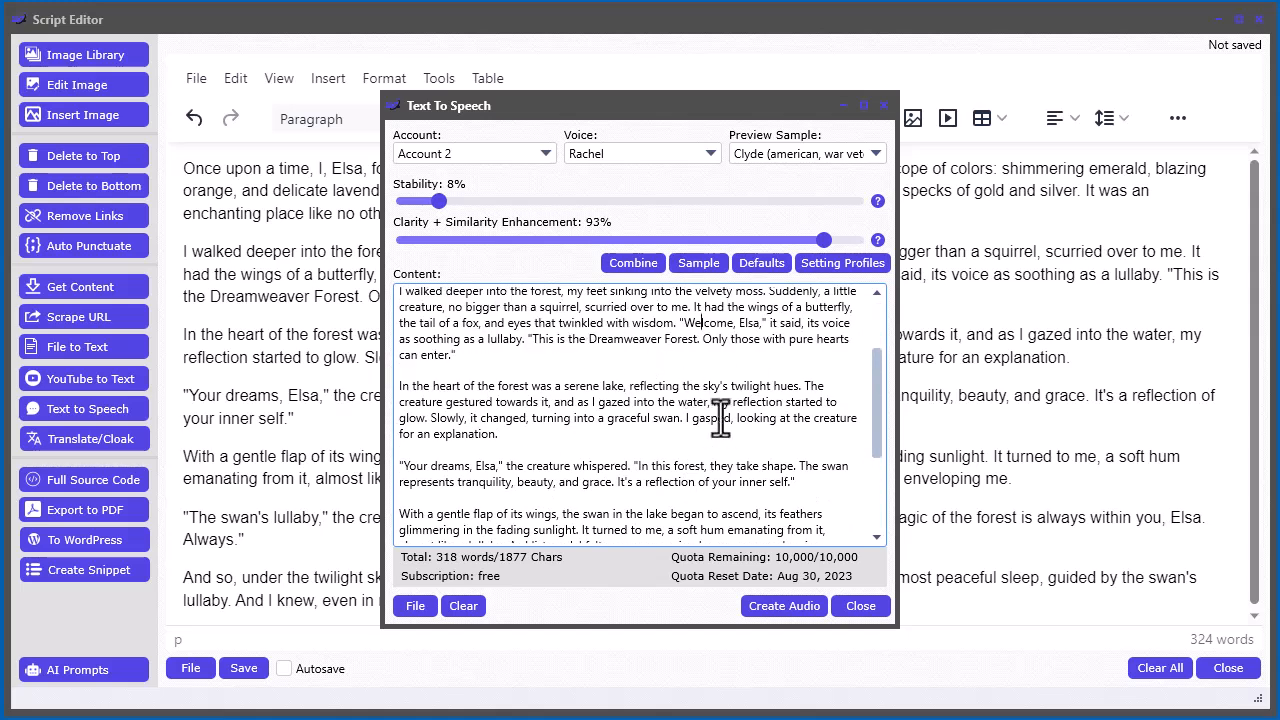
scroll(690, 425, up, 2)
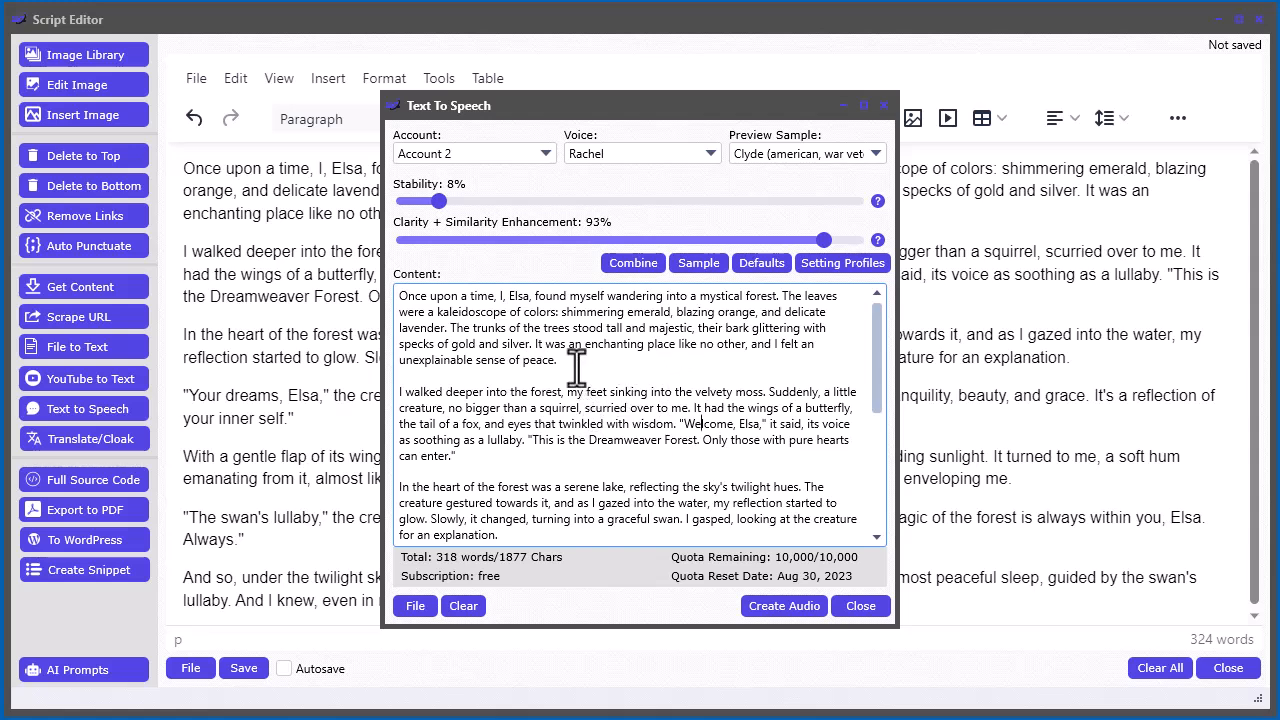
scroll(620, 366, down, 5)
scroll(620, 366, up, 5)
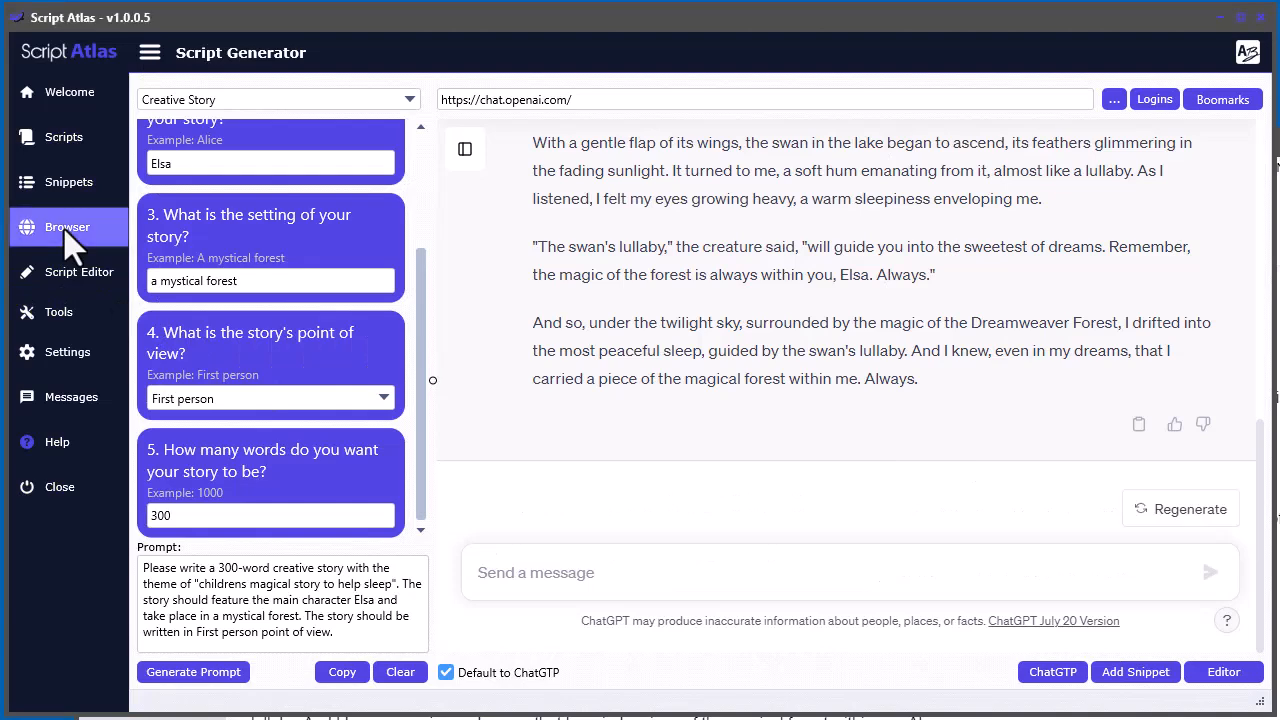
Open the earlier chat "Sleepy Elsa's Mystical Forest" in the Browser section and select its entire story text
click(66, 232)
click(165, 149)
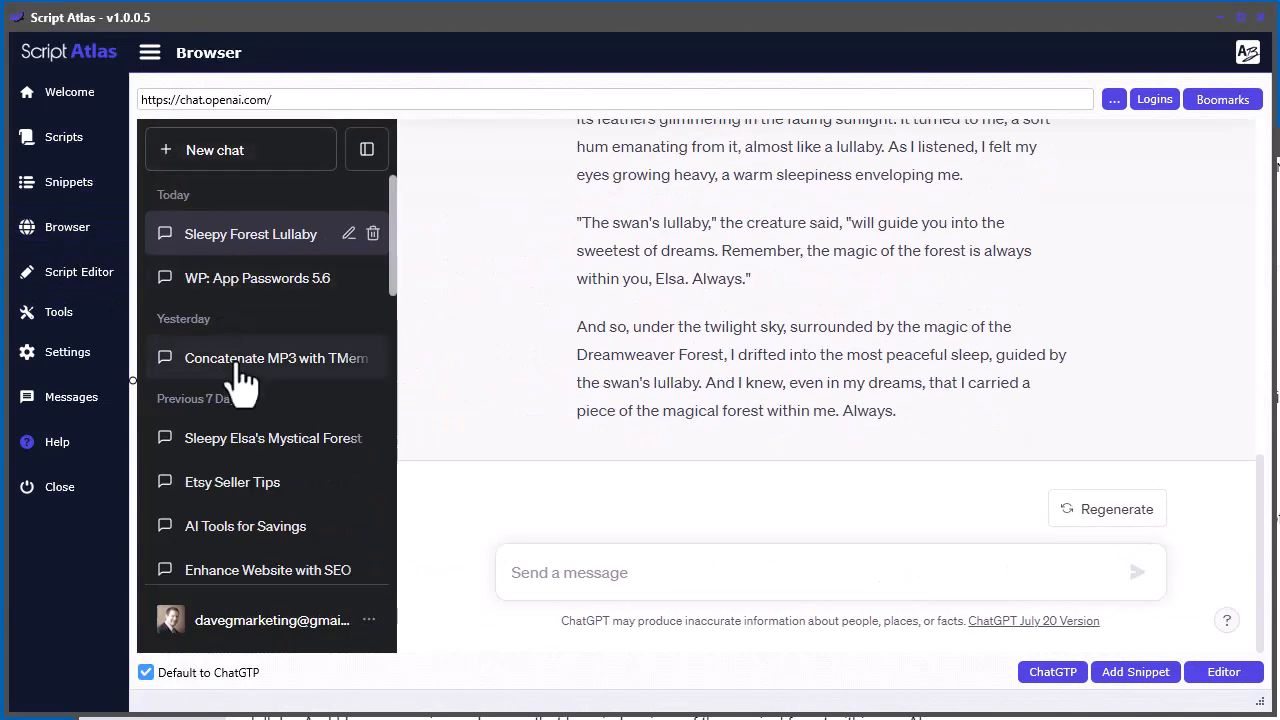
click(244, 444)
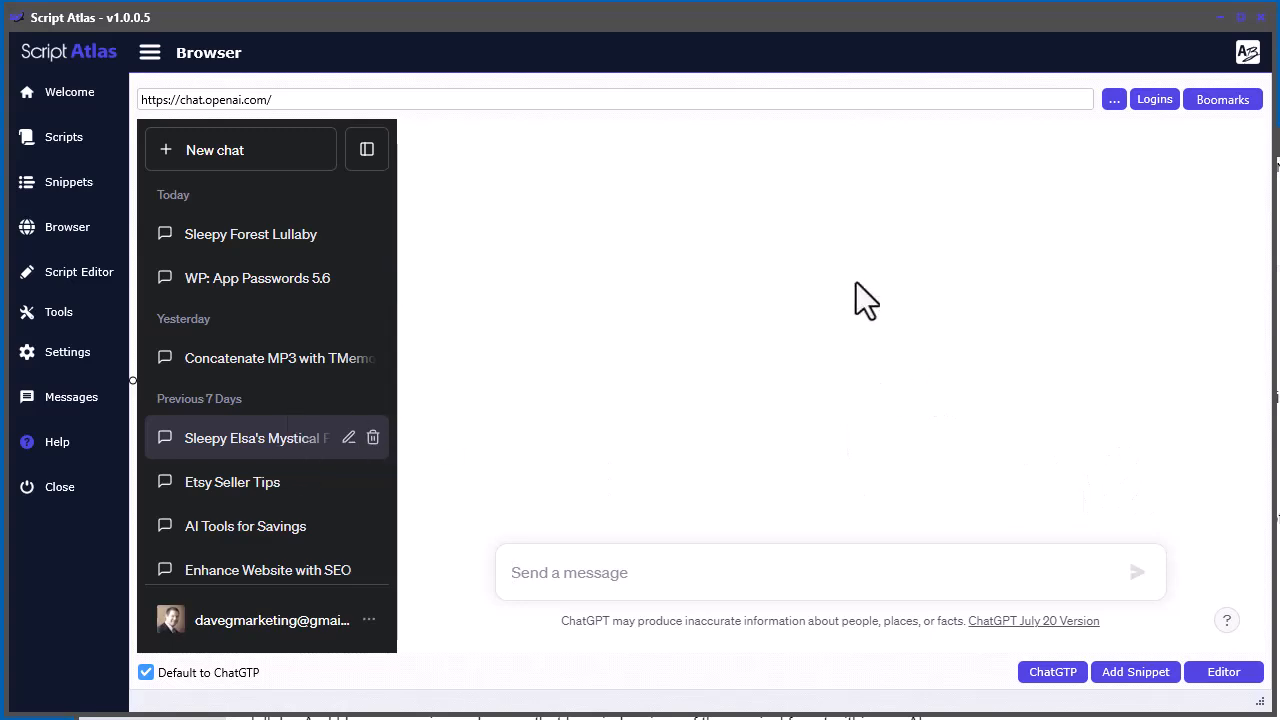
scroll(957, 361, up, 10)
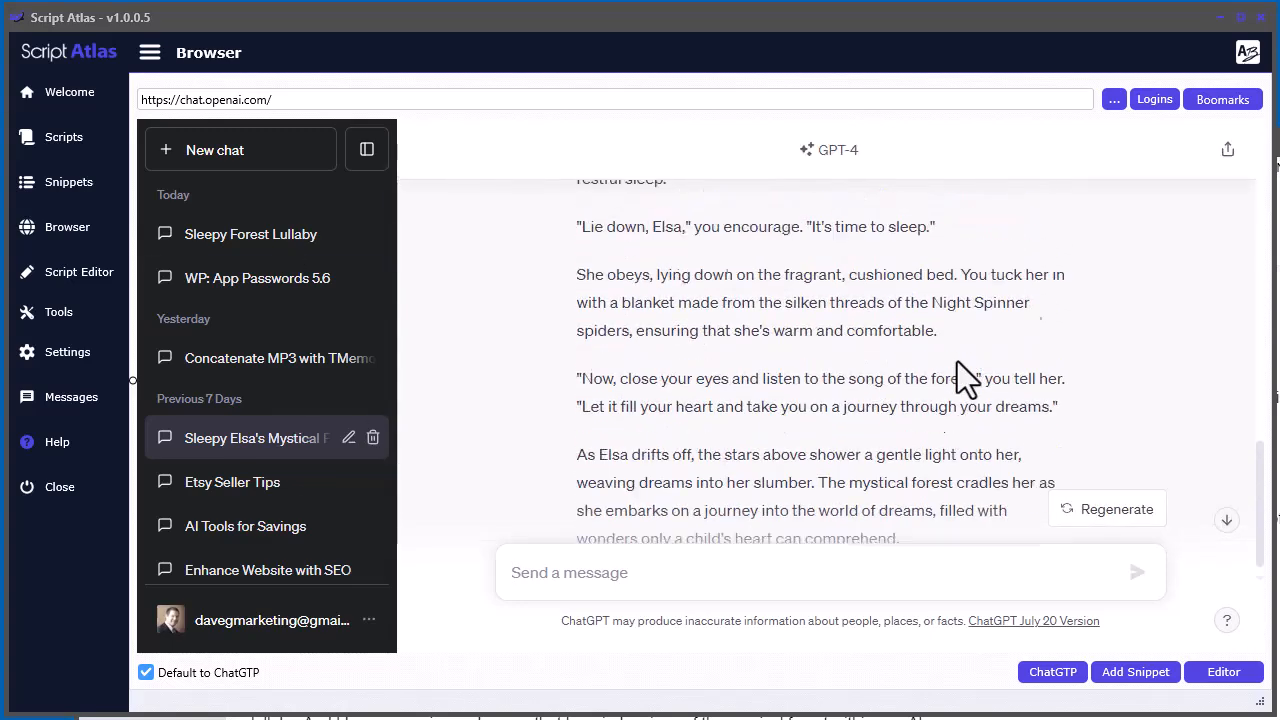
scroll(957, 361, down, 10)
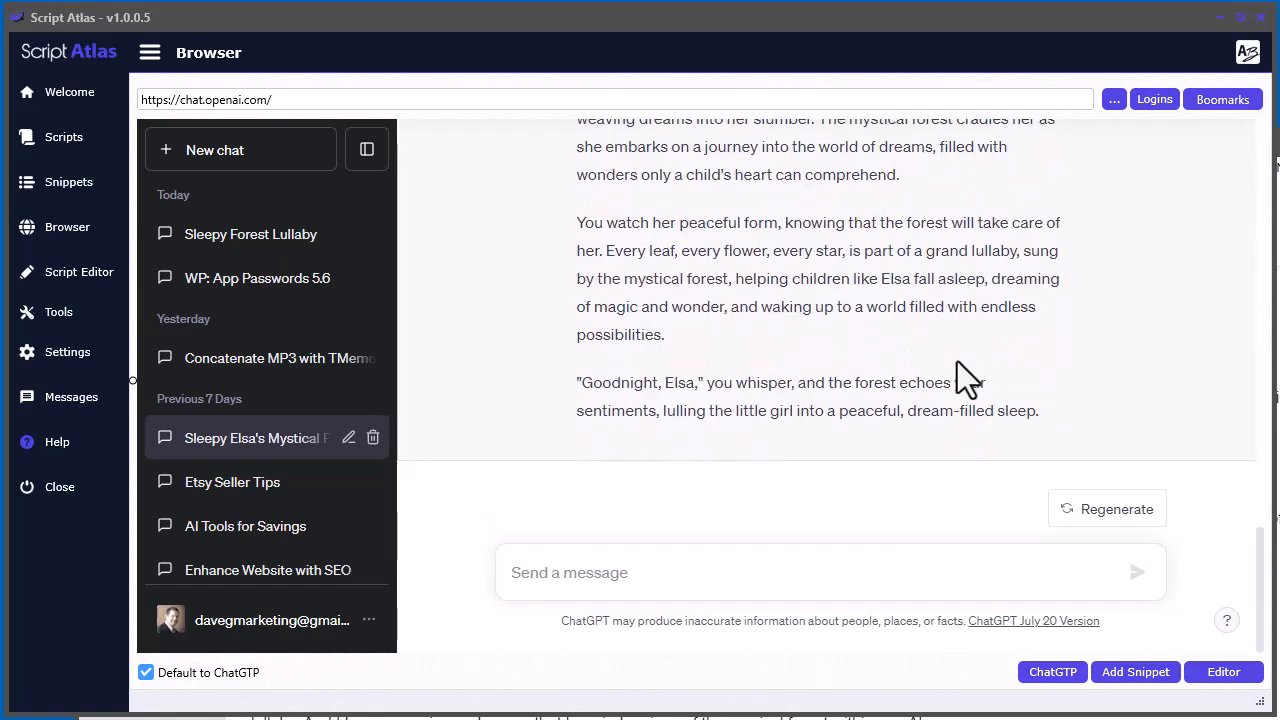
drag(1054, 416, 571, 372)
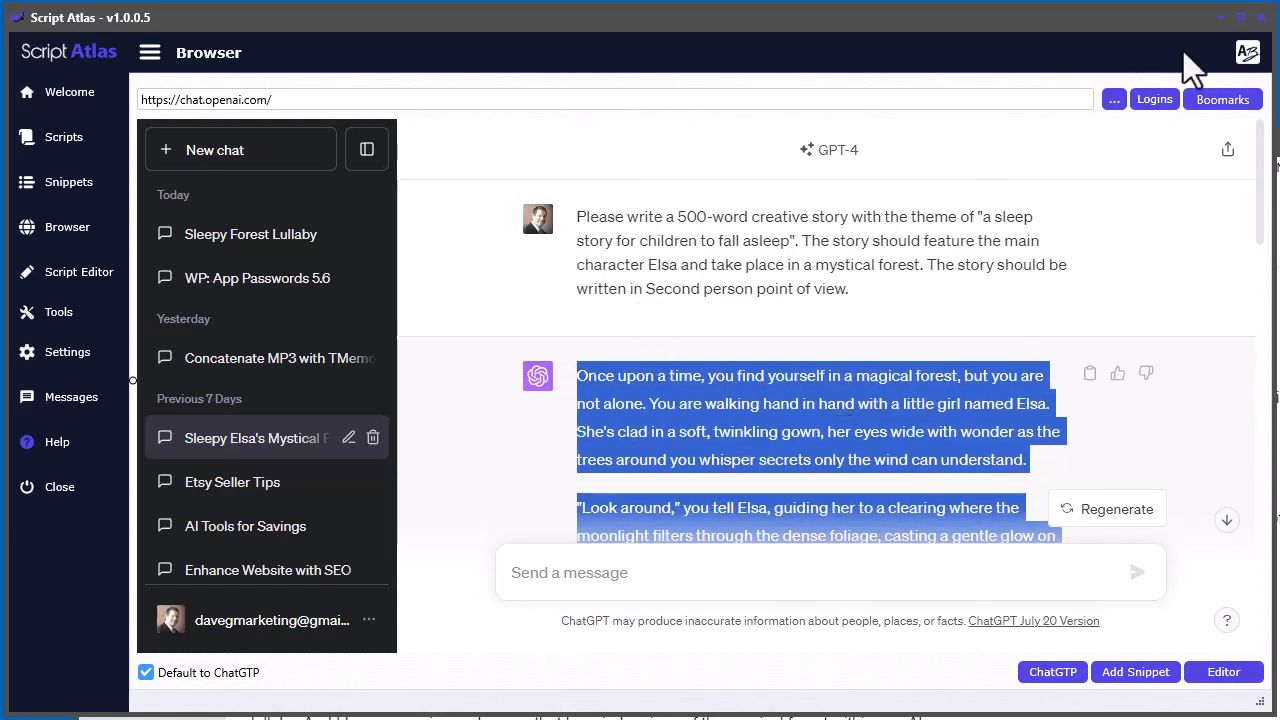
Clear the Text To Speech content and paste in the copied "Sleepy Elsa's Mystical Forest" story
drag(1279, 320, 746, 120)
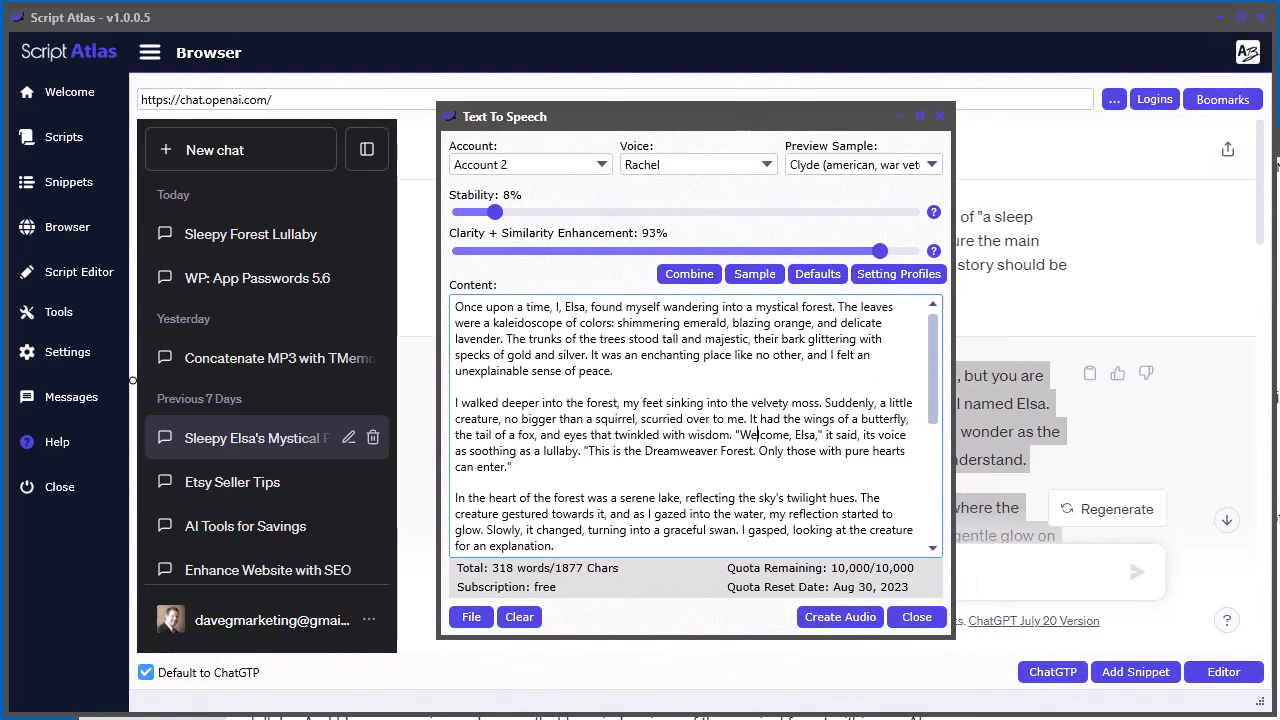
click(1218, 19)
click(1219, 18)
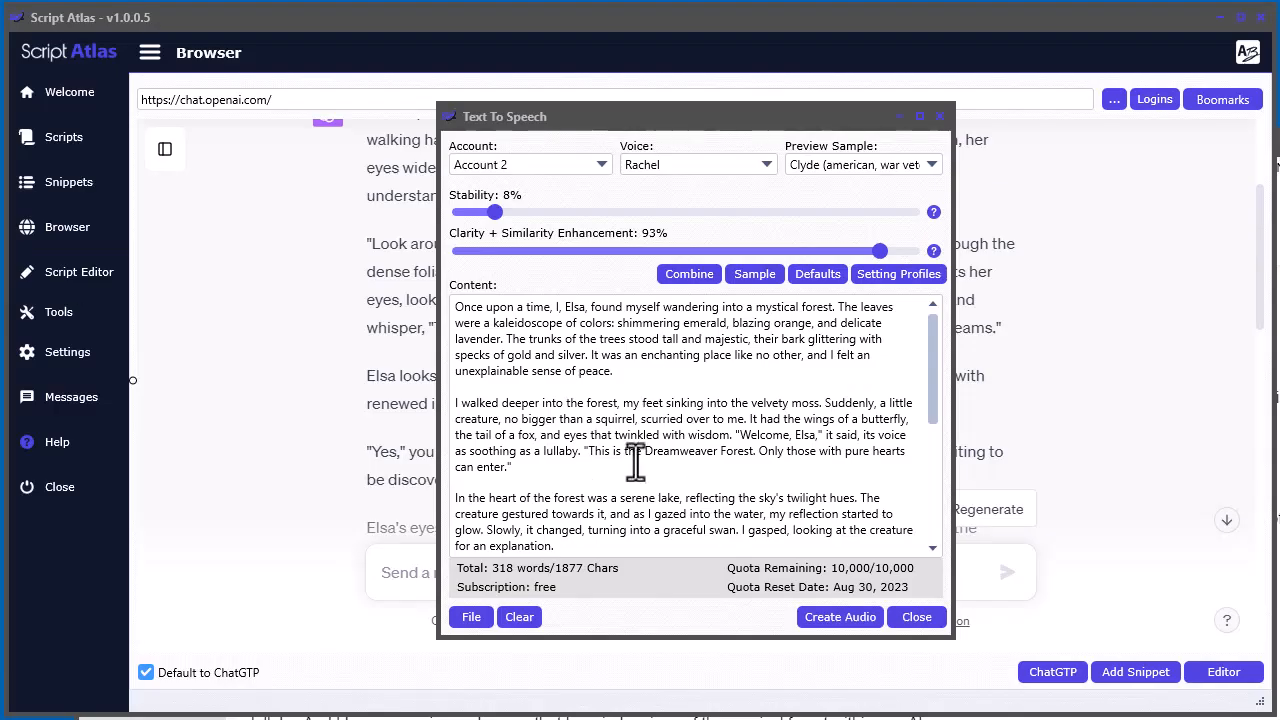
click(628, 435)
click(519, 617)
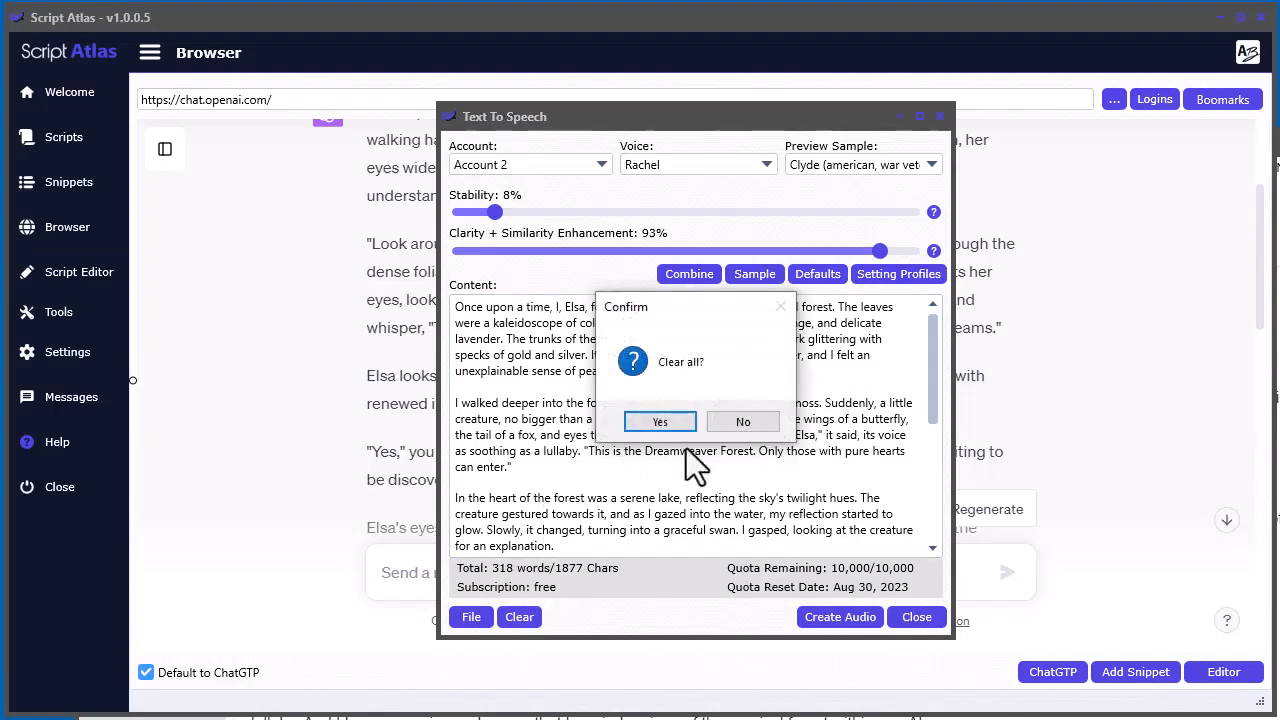
click(651, 420)
click(487, 320)
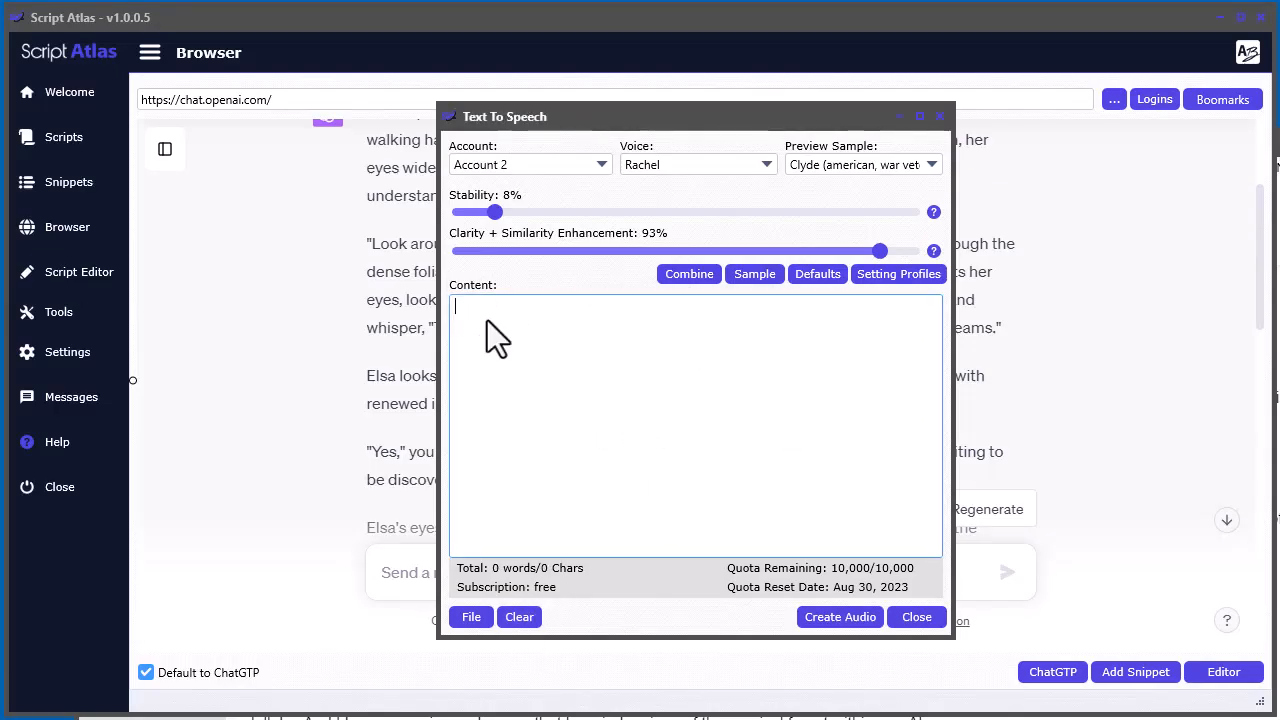
key(ctrl+v)
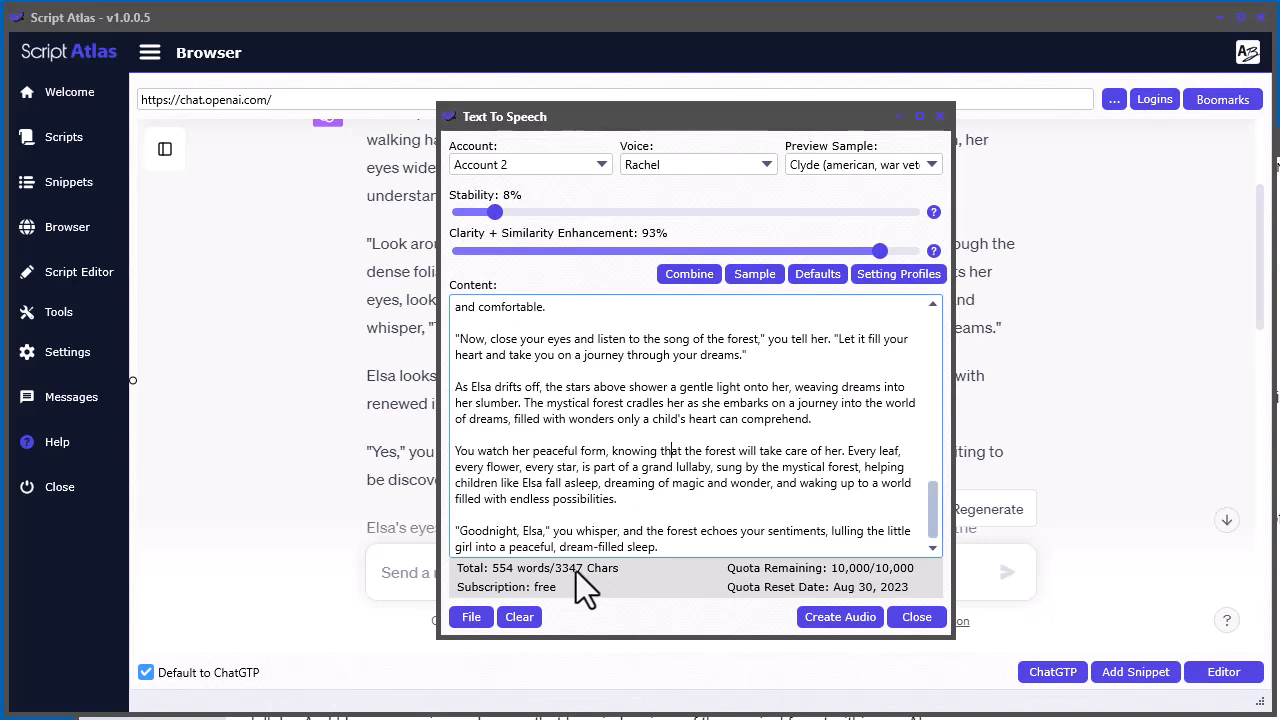
drag(929, 526, 927, 350)
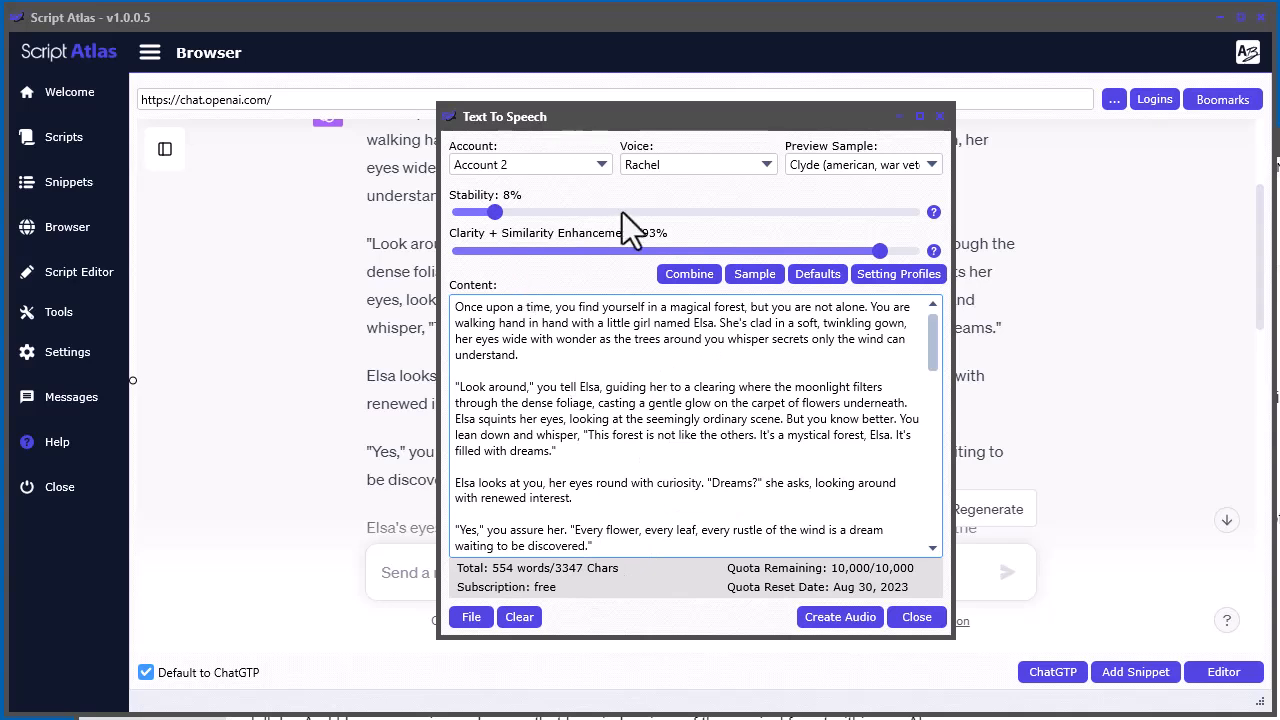
Apply the saved Dorothy setting profile and look up Dorothy's voice description among the preview samples
click(881, 275)
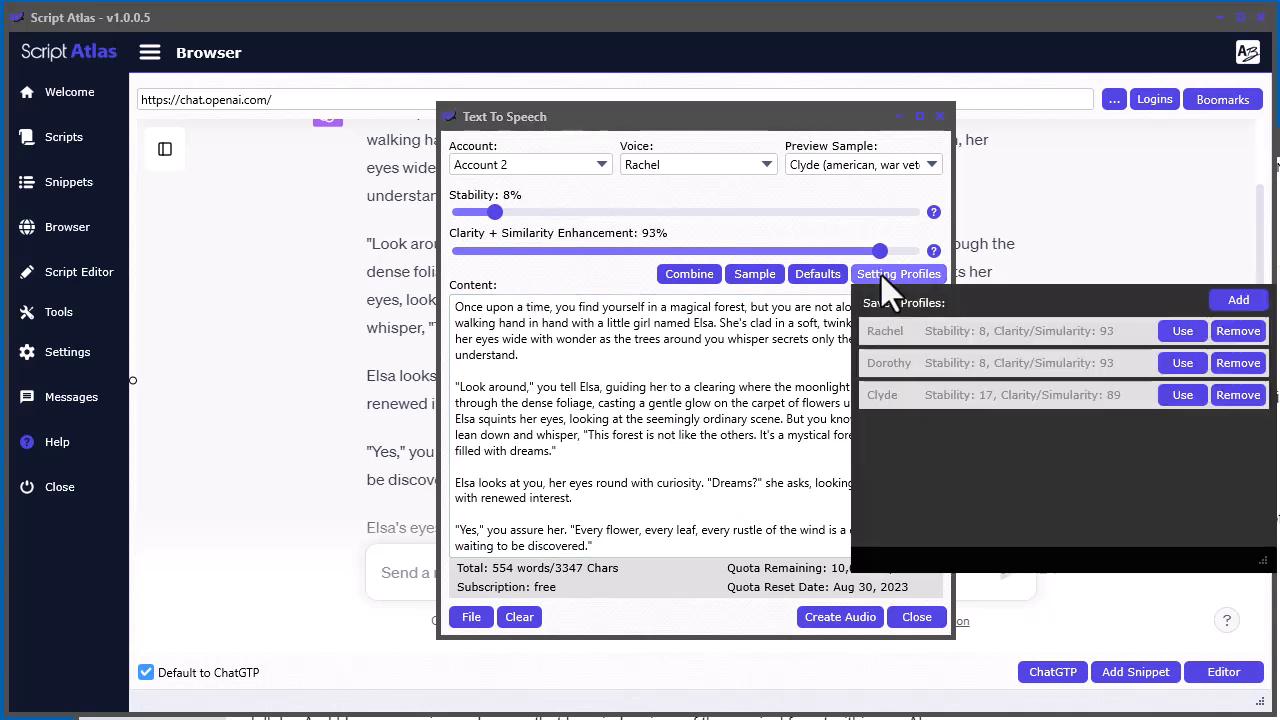
click(1189, 366)
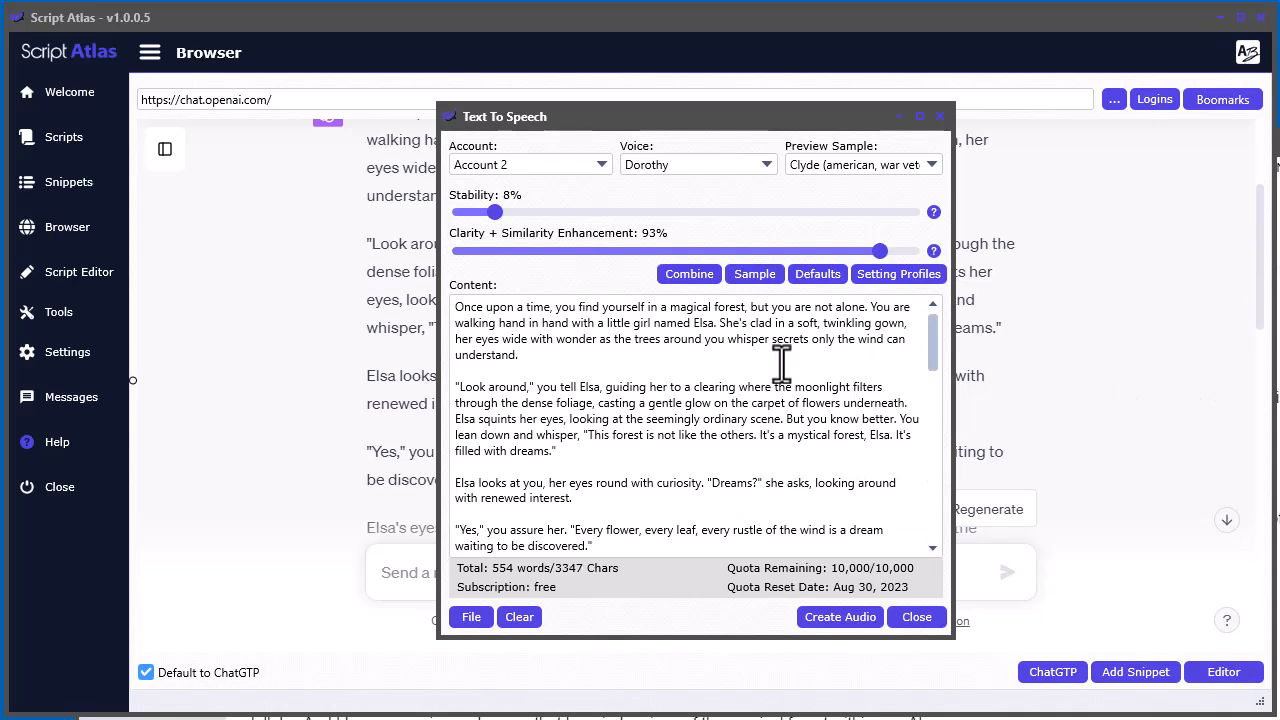
click(849, 167)
scroll(1043, 262, down, 3)
scroll(1043, 262, down, 3)
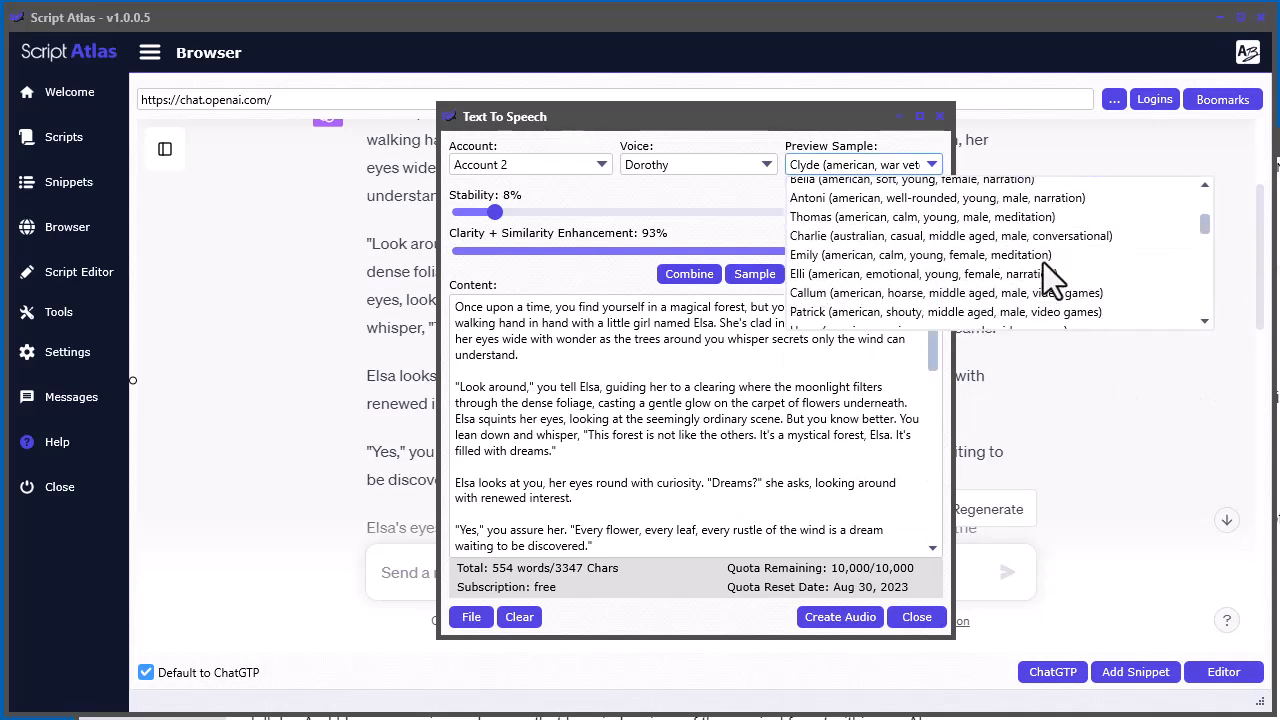
scroll(1043, 262, down, 1)
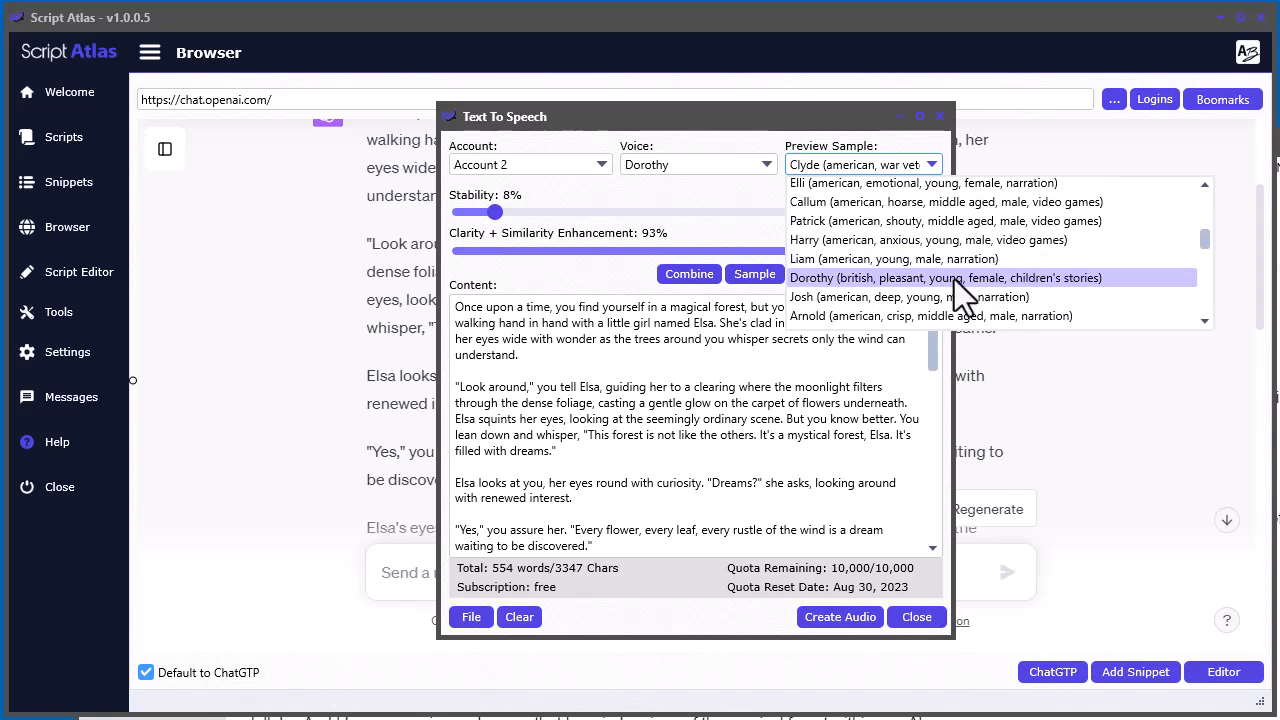
click(702, 193)
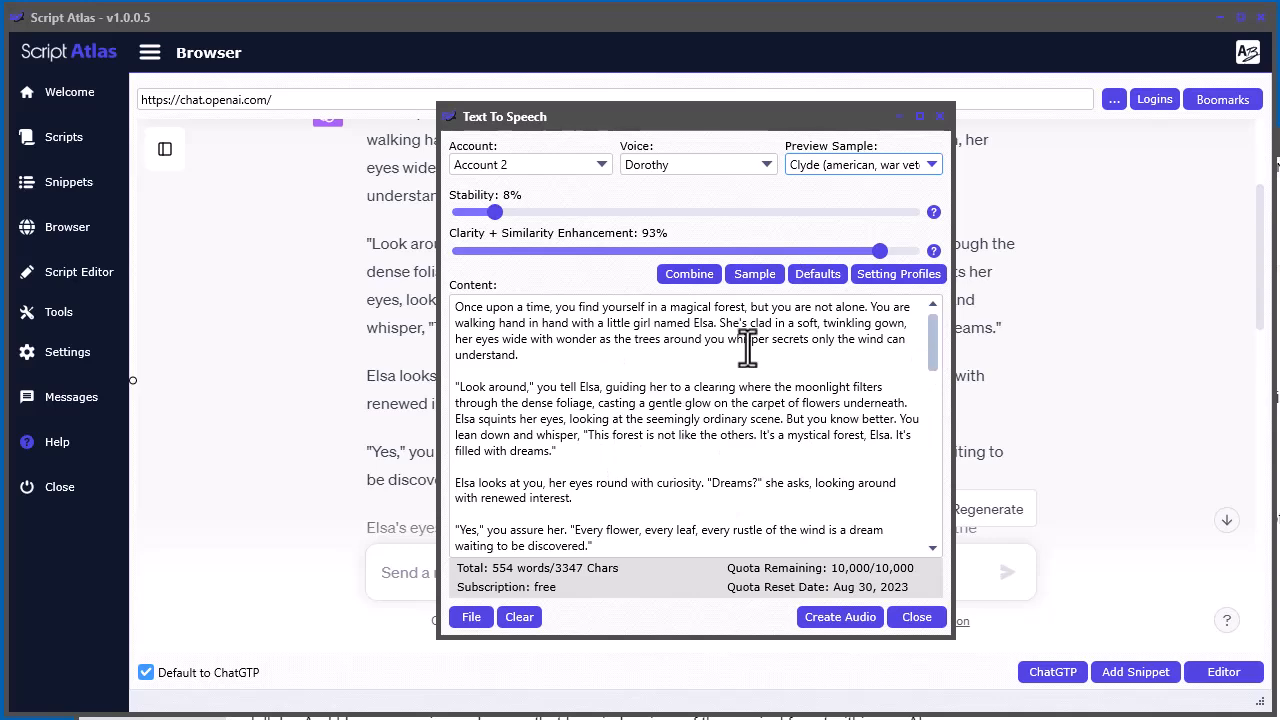
Try to create audio from the whole story without any split codes
click(829, 617)
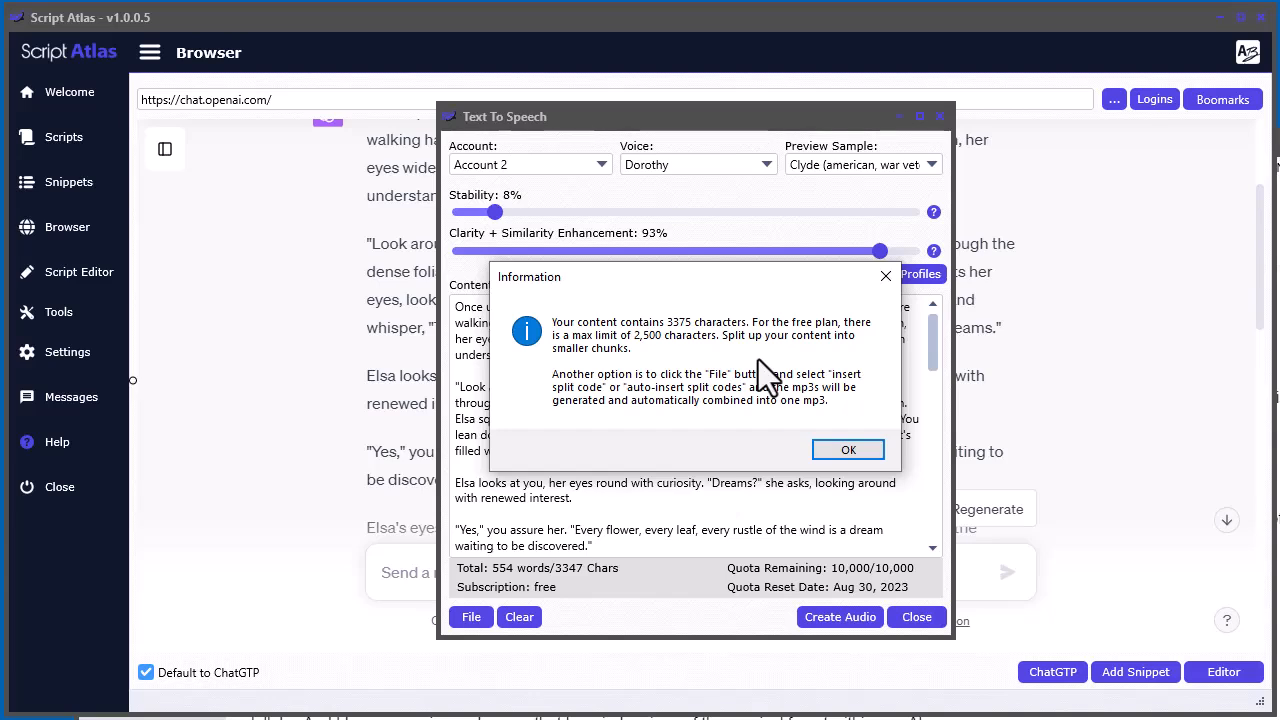
click(839, 453)
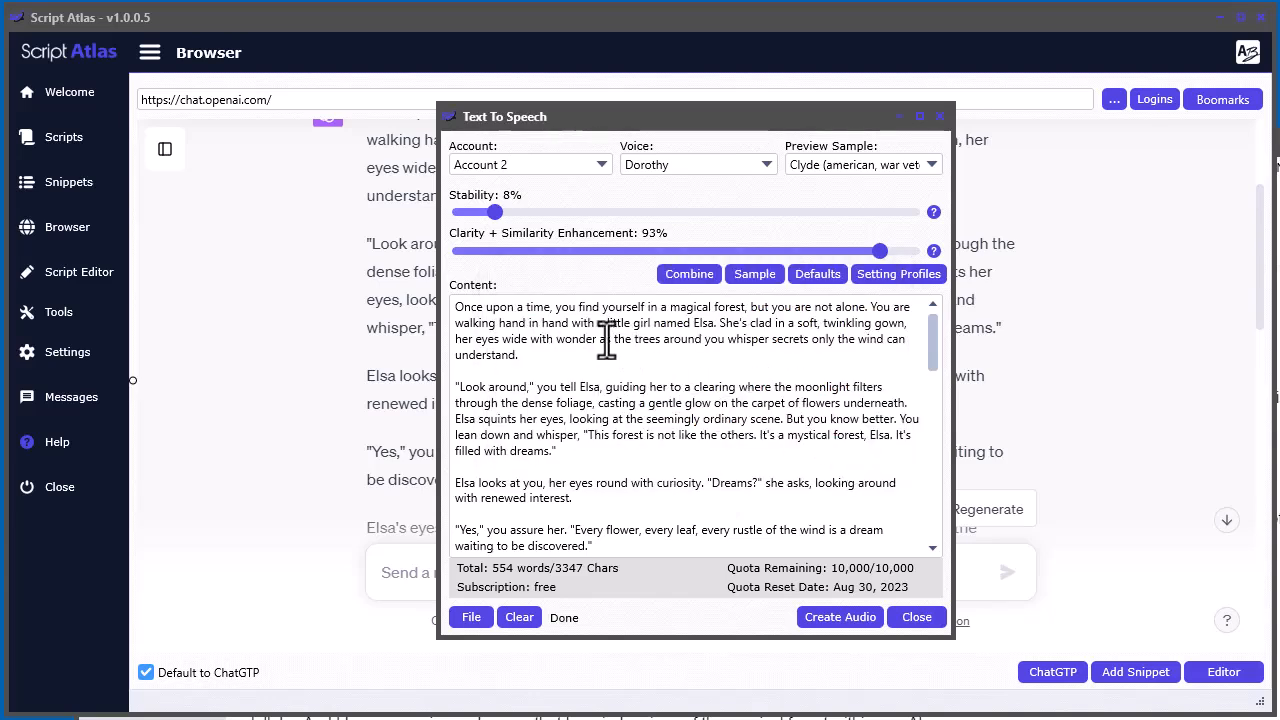
drag(465, 307, 566, 340)
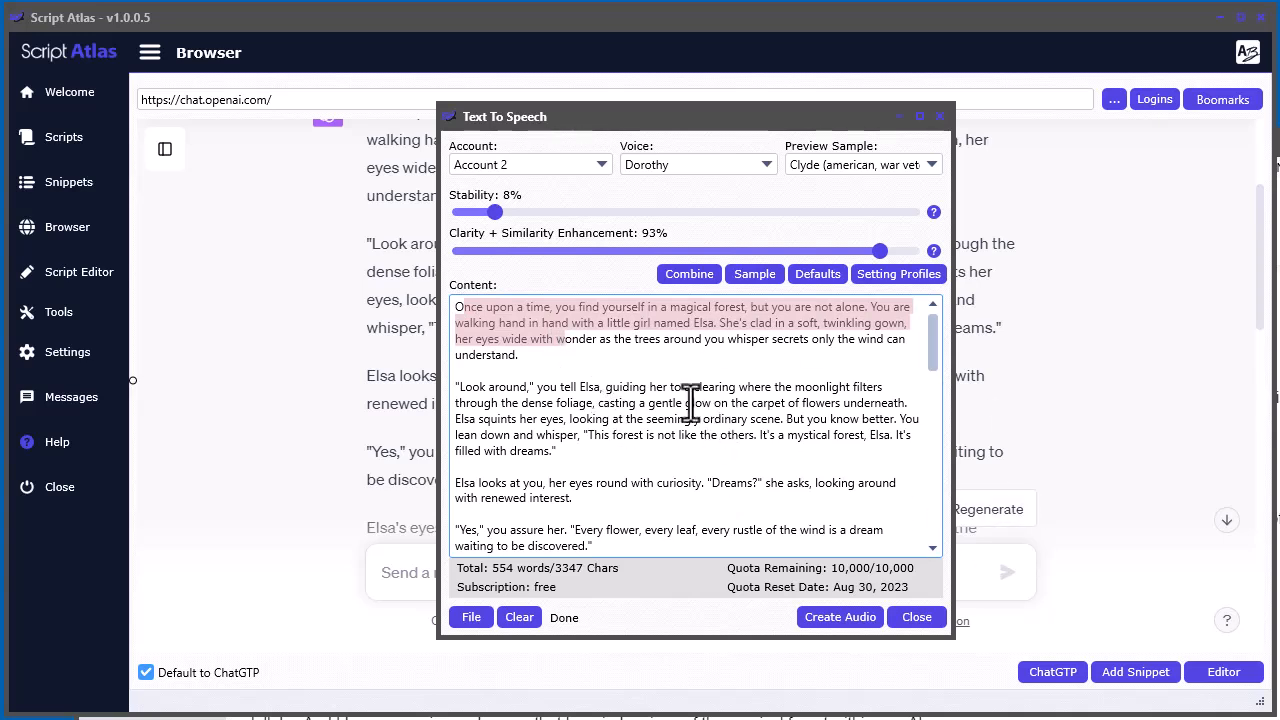
click(635, 392)
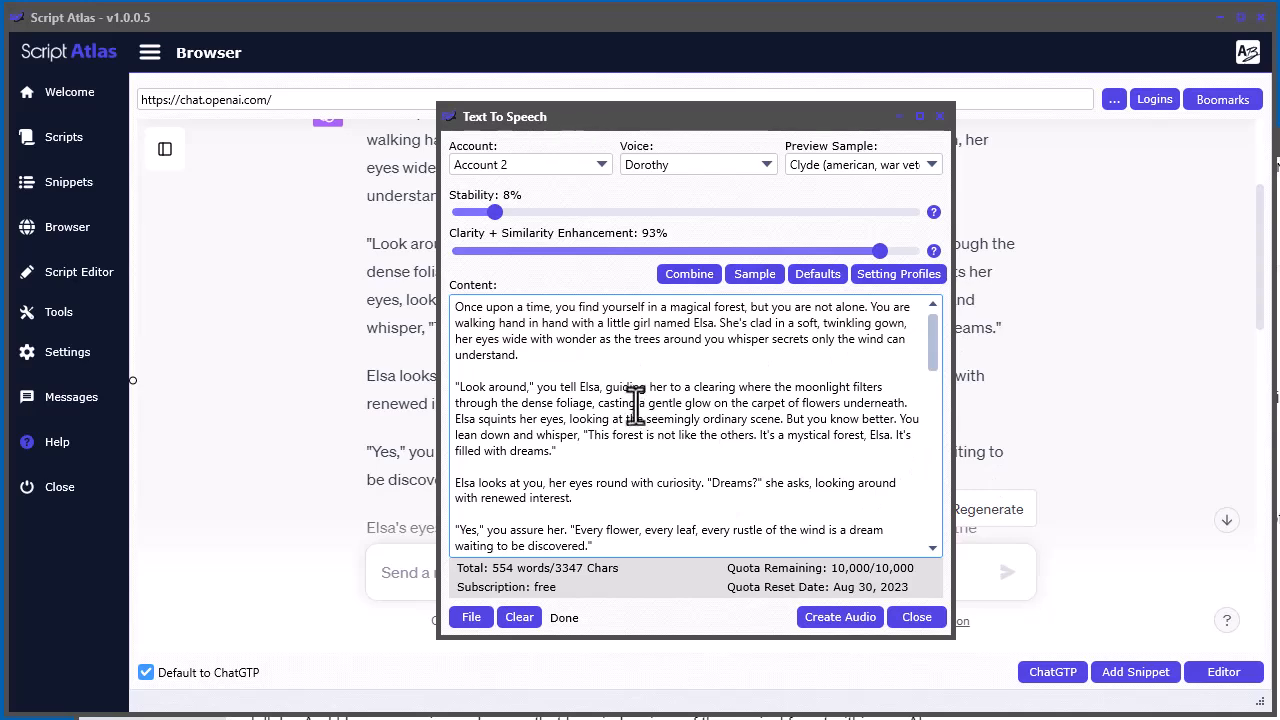
Insert a content split code before the paragraph starting "As the night deepens"
drag(932, 350, 933, 427)
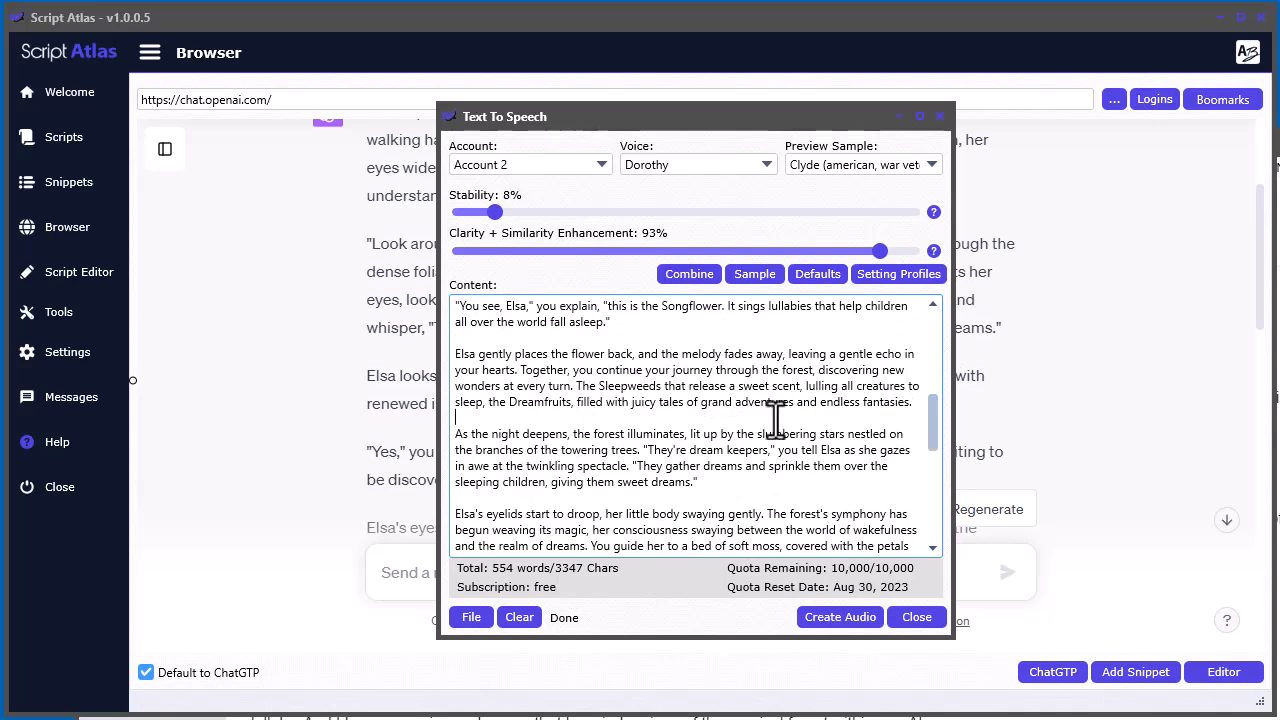
click(663, 418)
right_click(531, 418)
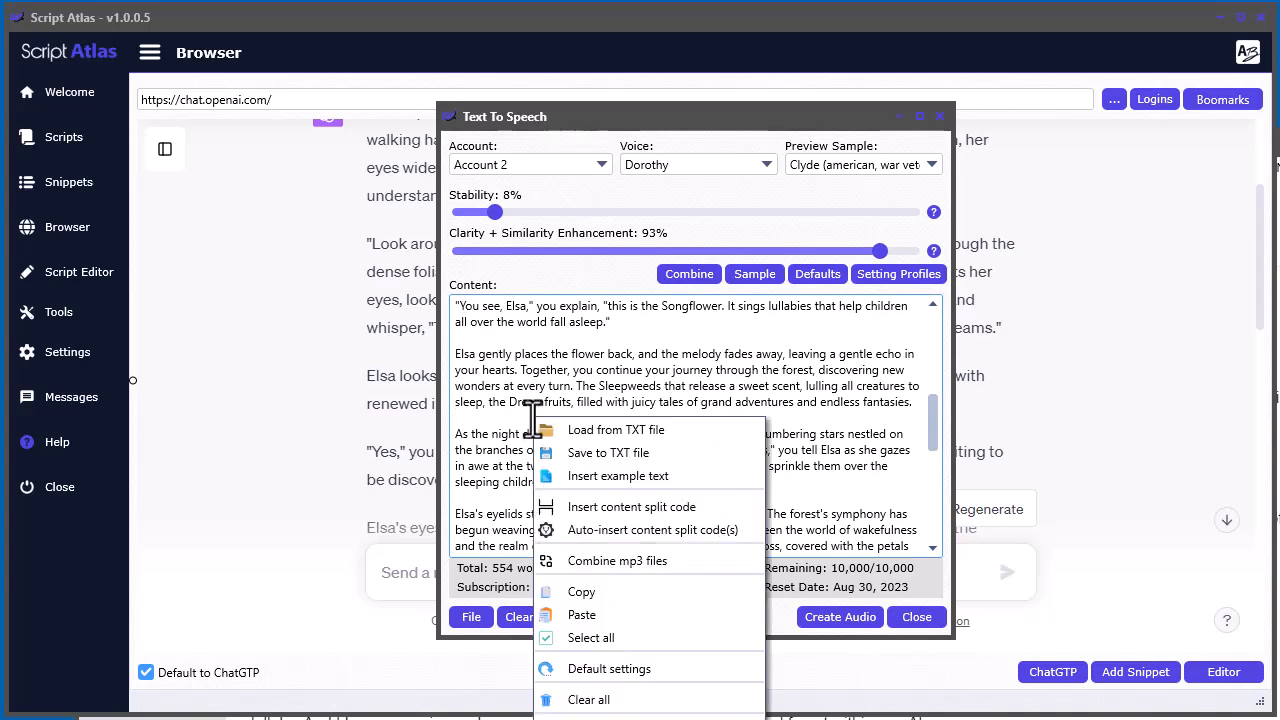
click(642, 507)
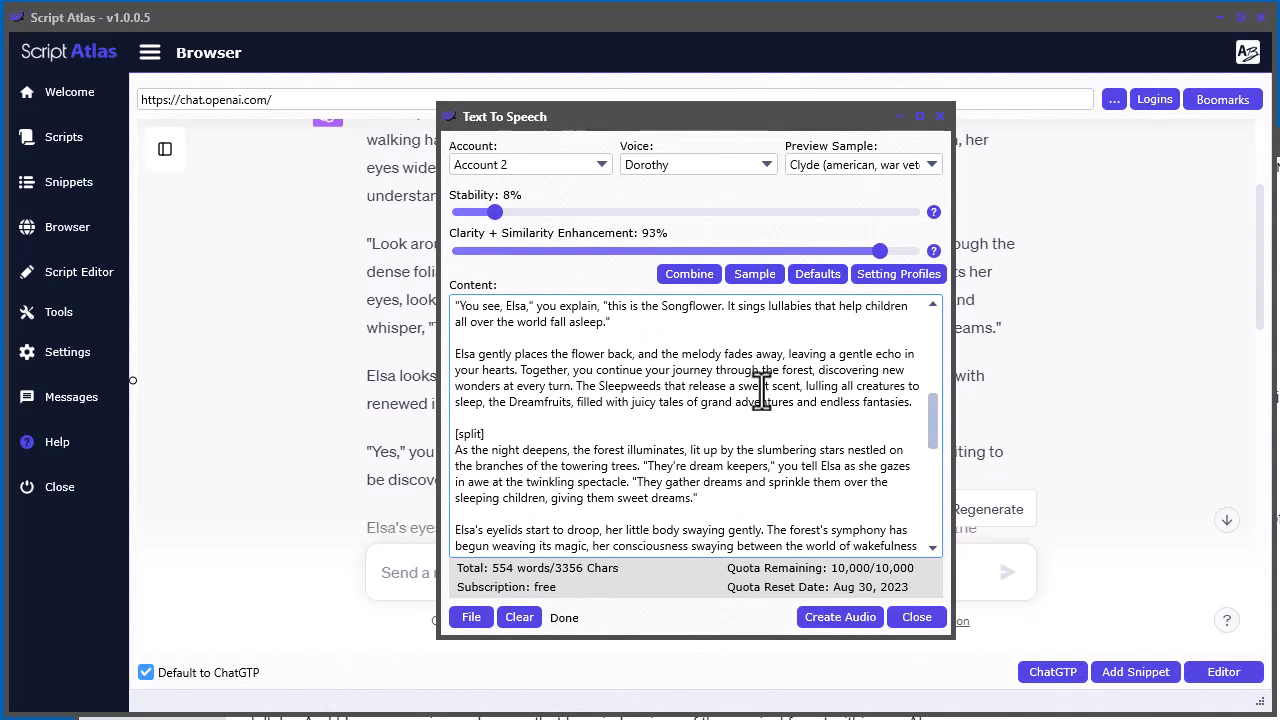
Delete the [split] code before the "As the night deepens" paragraph, along with its extra line
click(544, 433)
key(BackSpace)
key(BackSpace)
key(BackSpace)
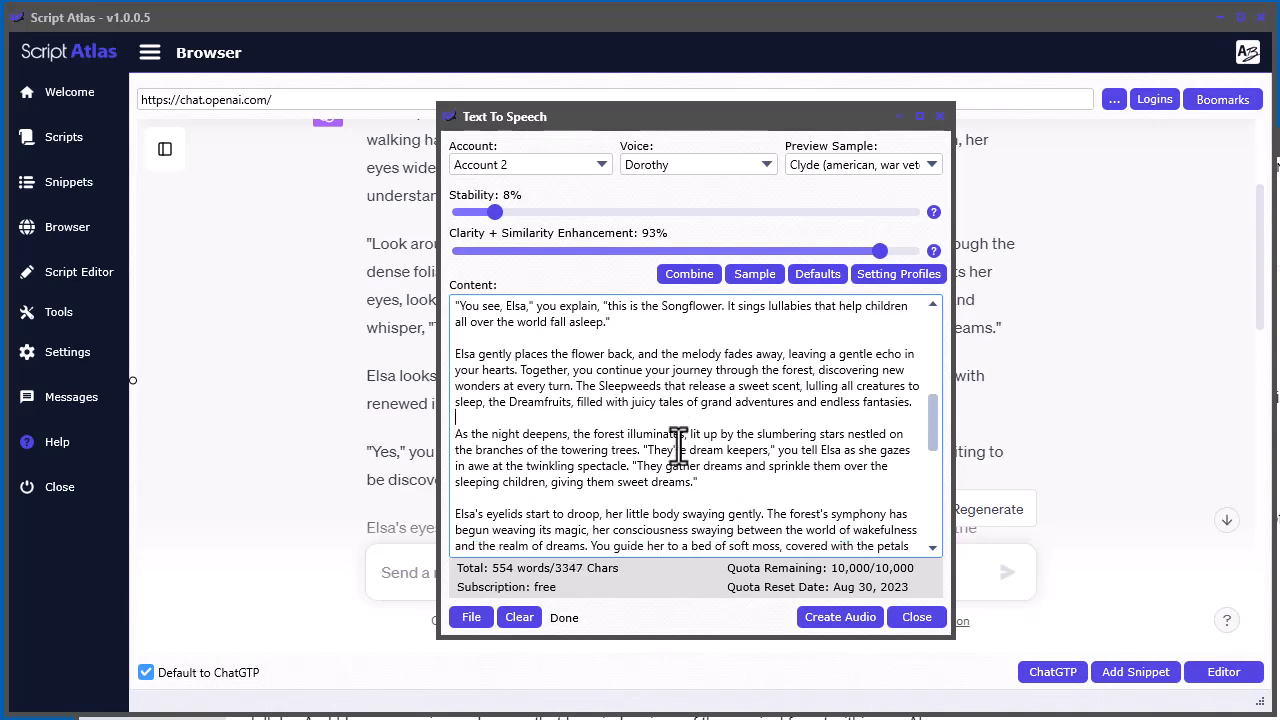
Auto-insert content split codes in the story and check where the text is divided
right_click(645, 373)
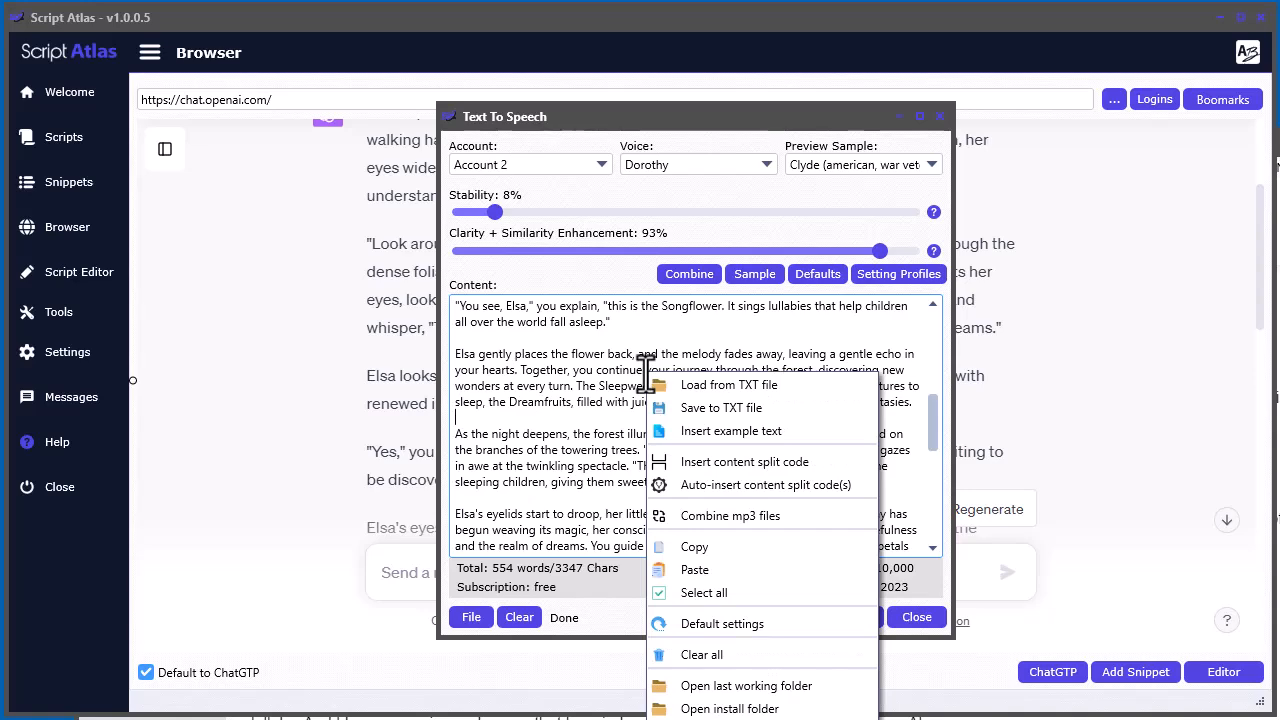
click(749, 481)
click(845, 424)
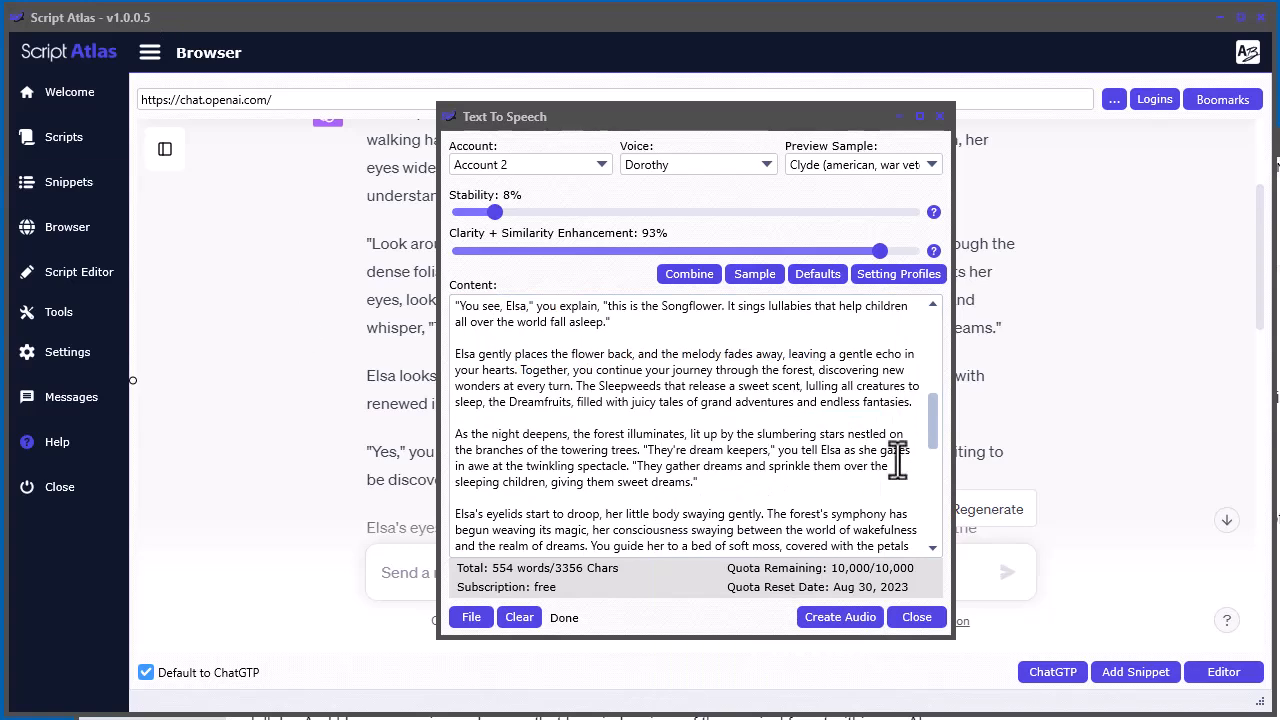
drag(933, 432, 916, 484)
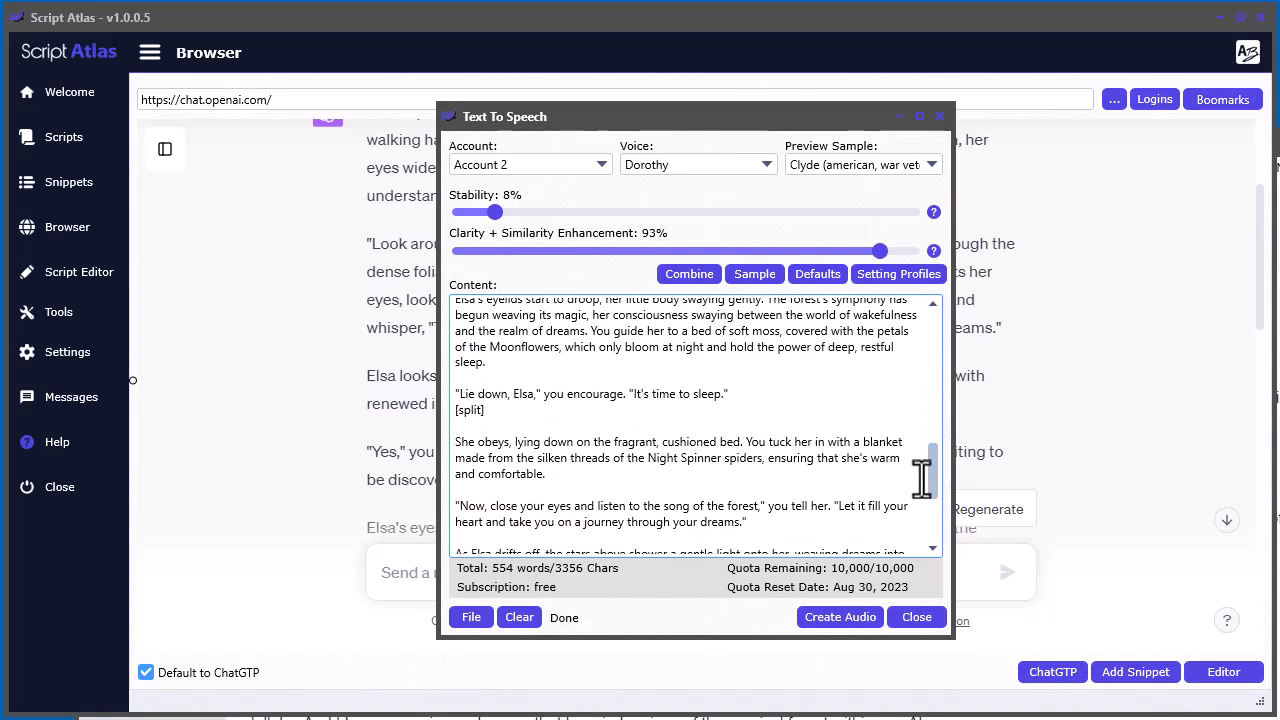
mouse_move(929, 480)
mouse_down()
mouse_move(930, 524)
mouse_move(928, 497)
mouse_up()
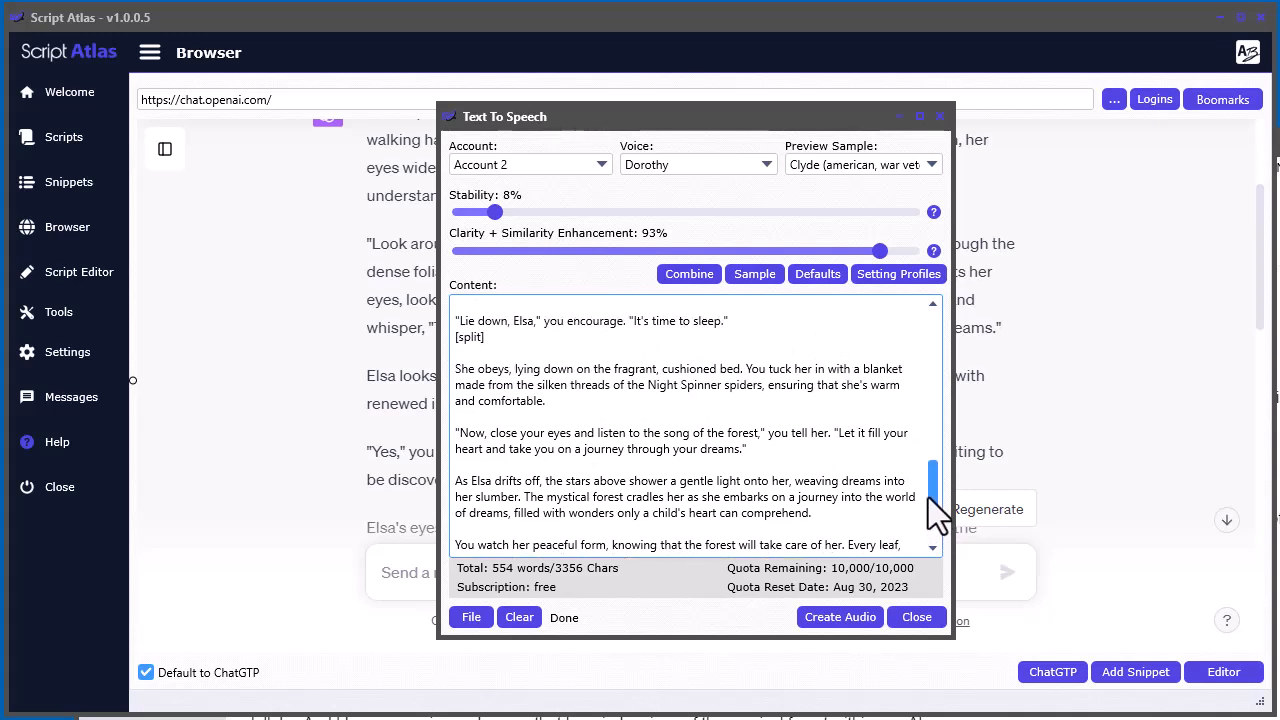
drag(928, 497, 928, 491)
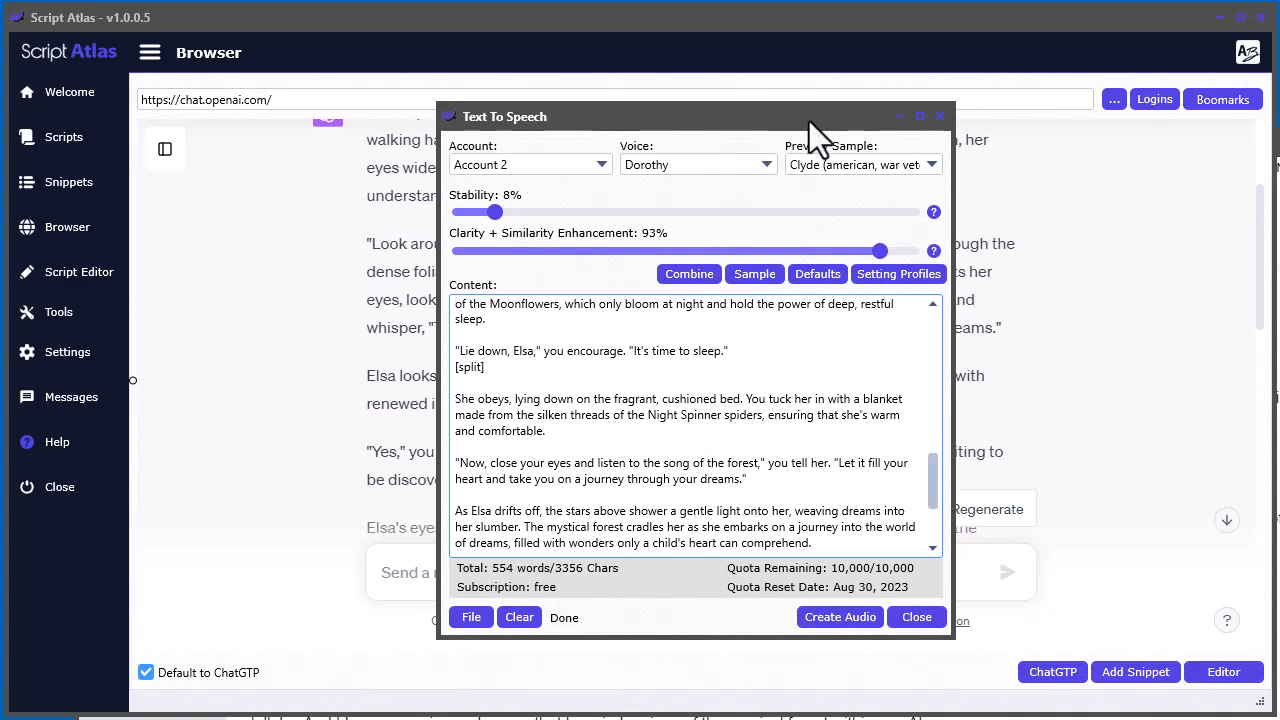
Enlarge the Text To Speech window and delete the auto-inserted [split] code after the "Lie down, Elsa" line
drag(809, 120, 793, 22)
drag(934, 538, 948, 706)
drag(938, 464, 916, 416)
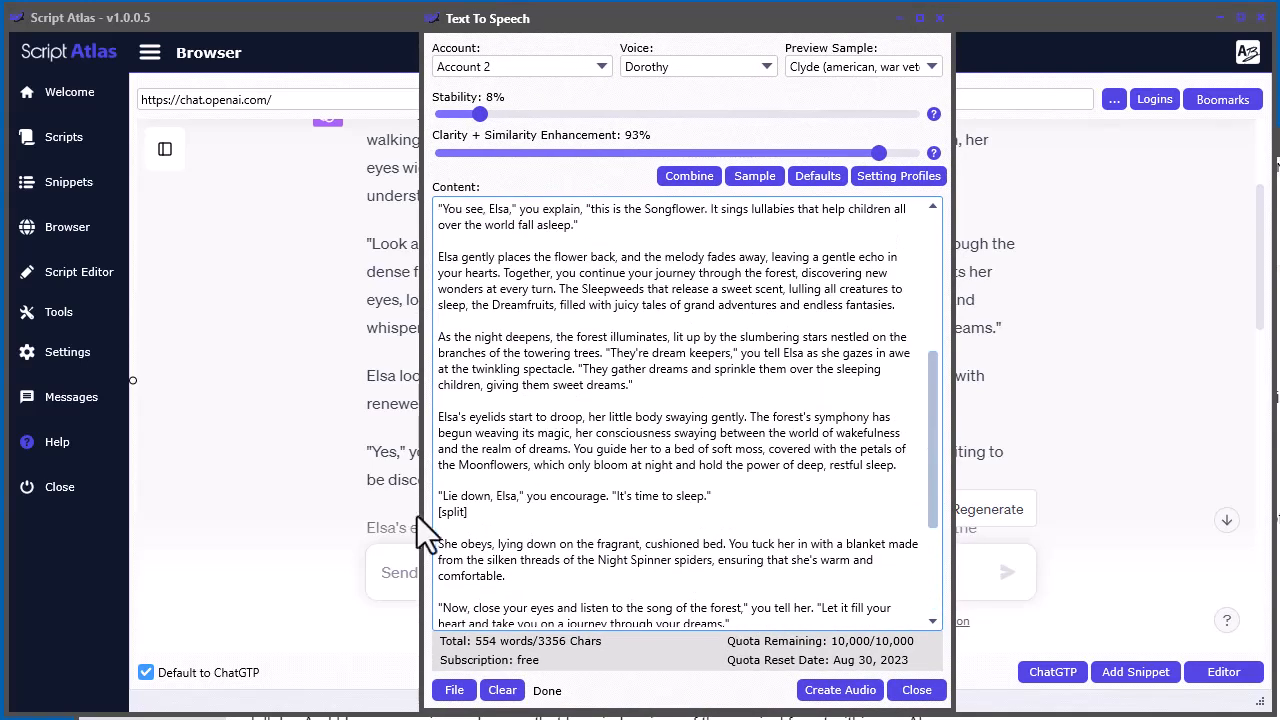
drag(485, 510, 428, 512)
key(BackSpace)
key(BackSpace)
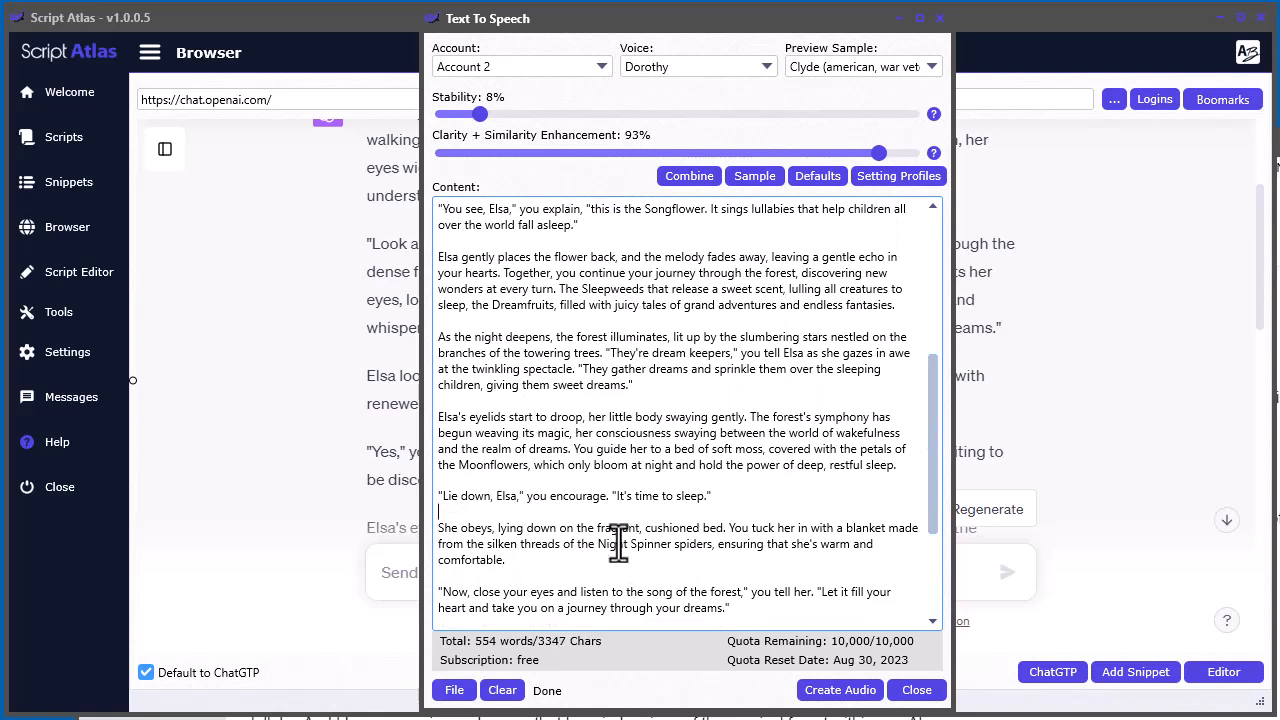
Insert a content split code before the "As the night deepens" paragraph and add a blank line after it
right_click(611, 322)
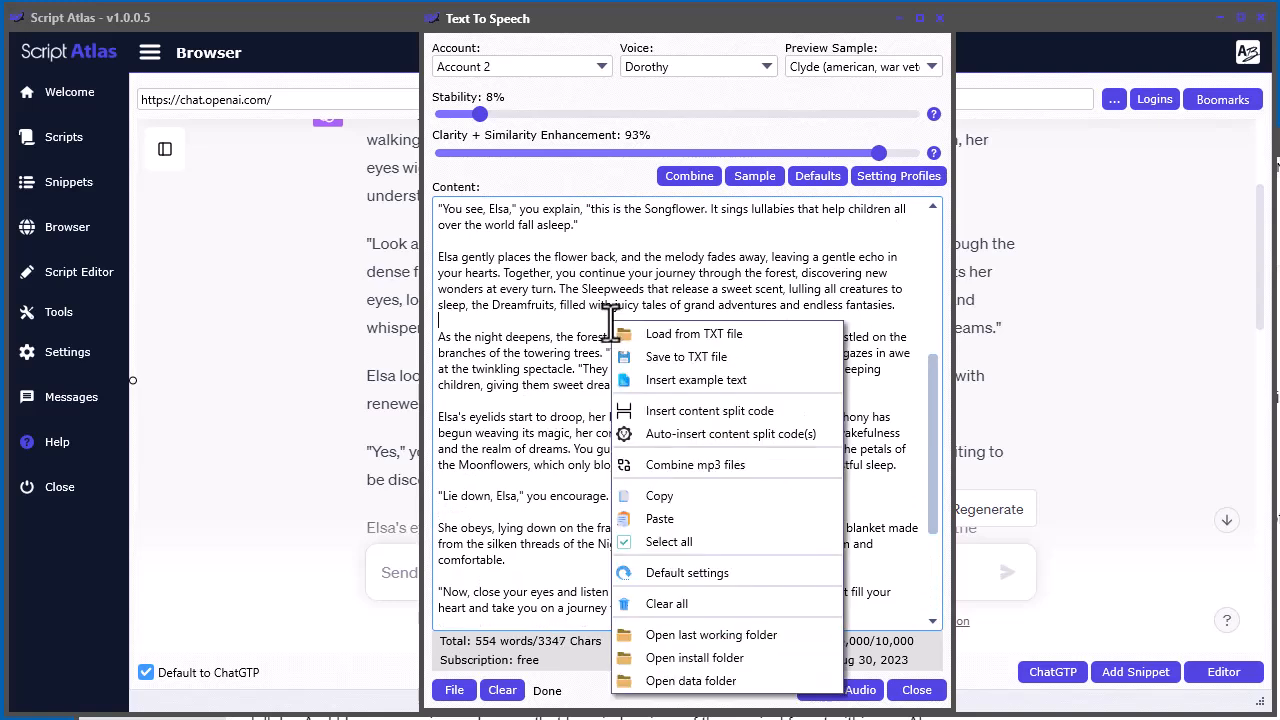
click(678, 418)
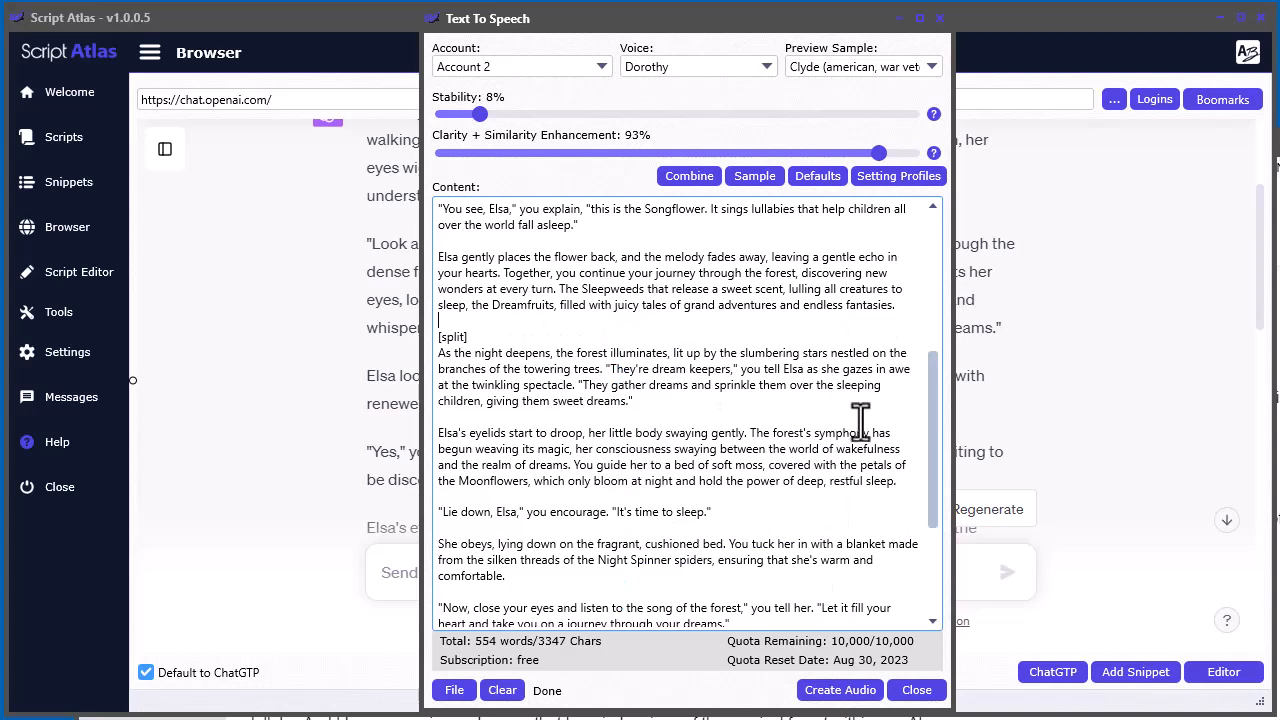
drag(928, 449, 919, 405)
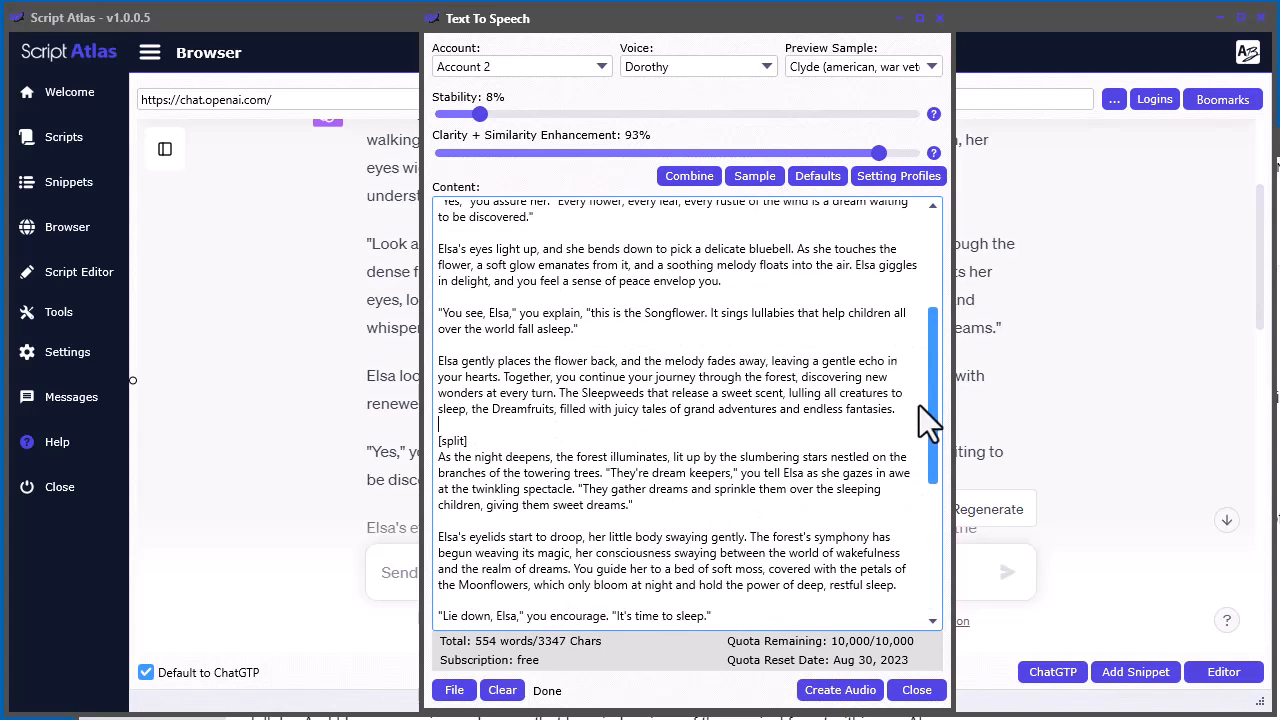
click(519, 447)
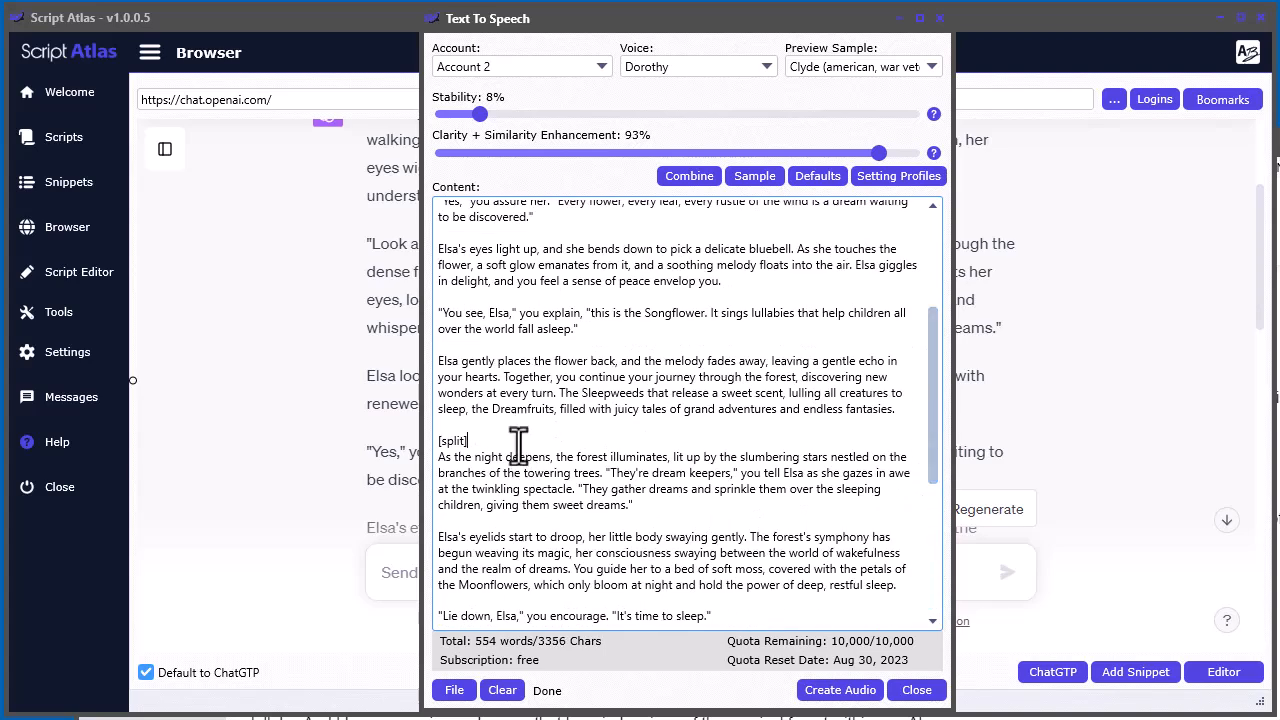
key(Return)
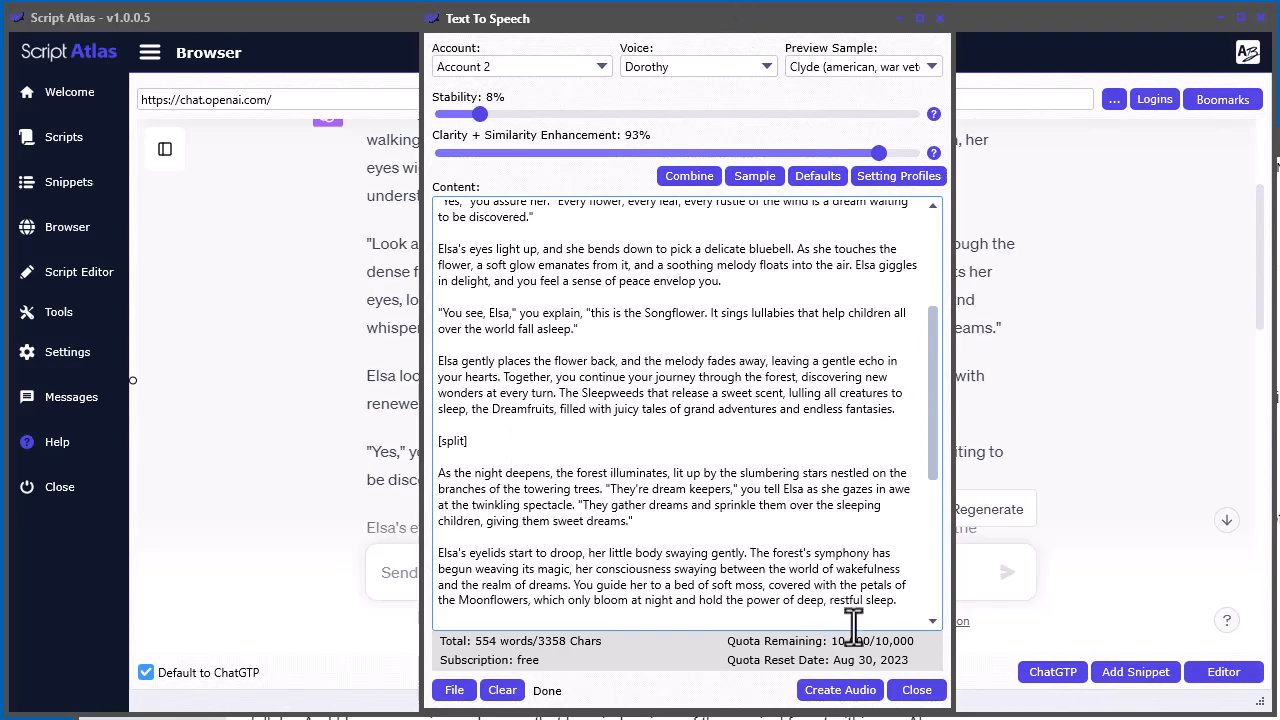
Create the split audio with the Dorothy voice and save it as MP3 in the script atlas folder under the suggested file name
click(833, 690)
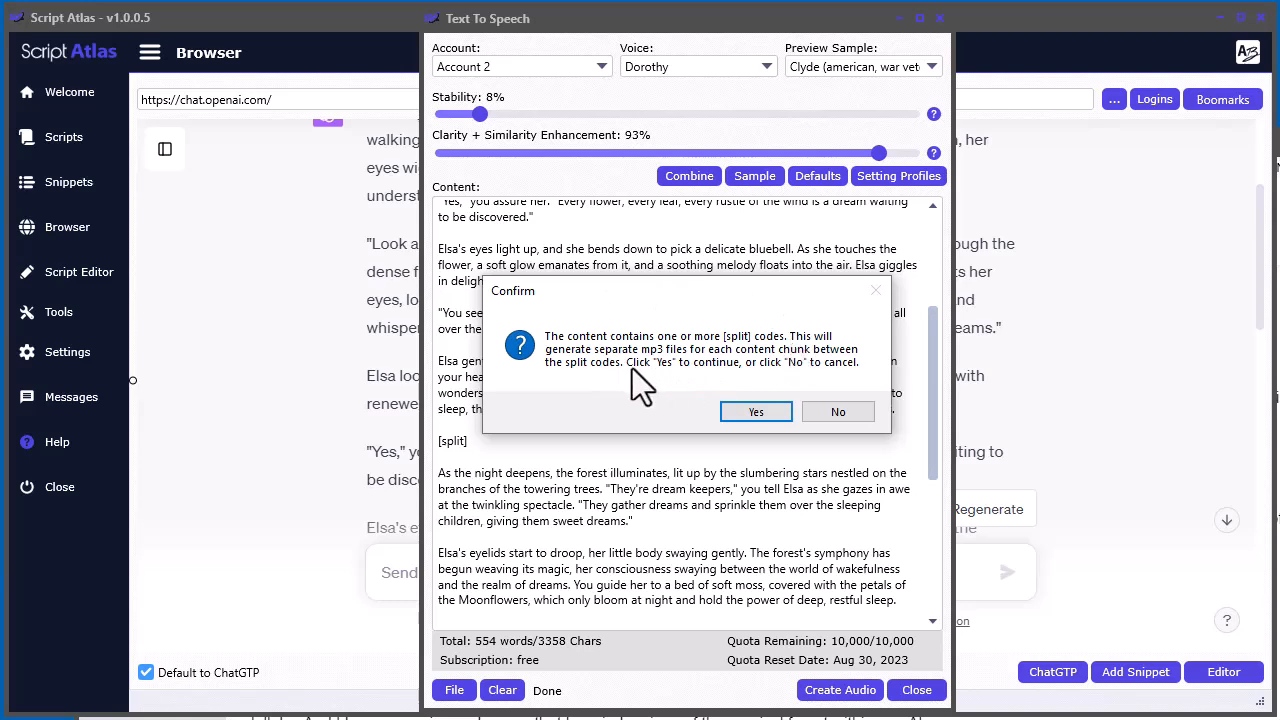
click(755, 413)
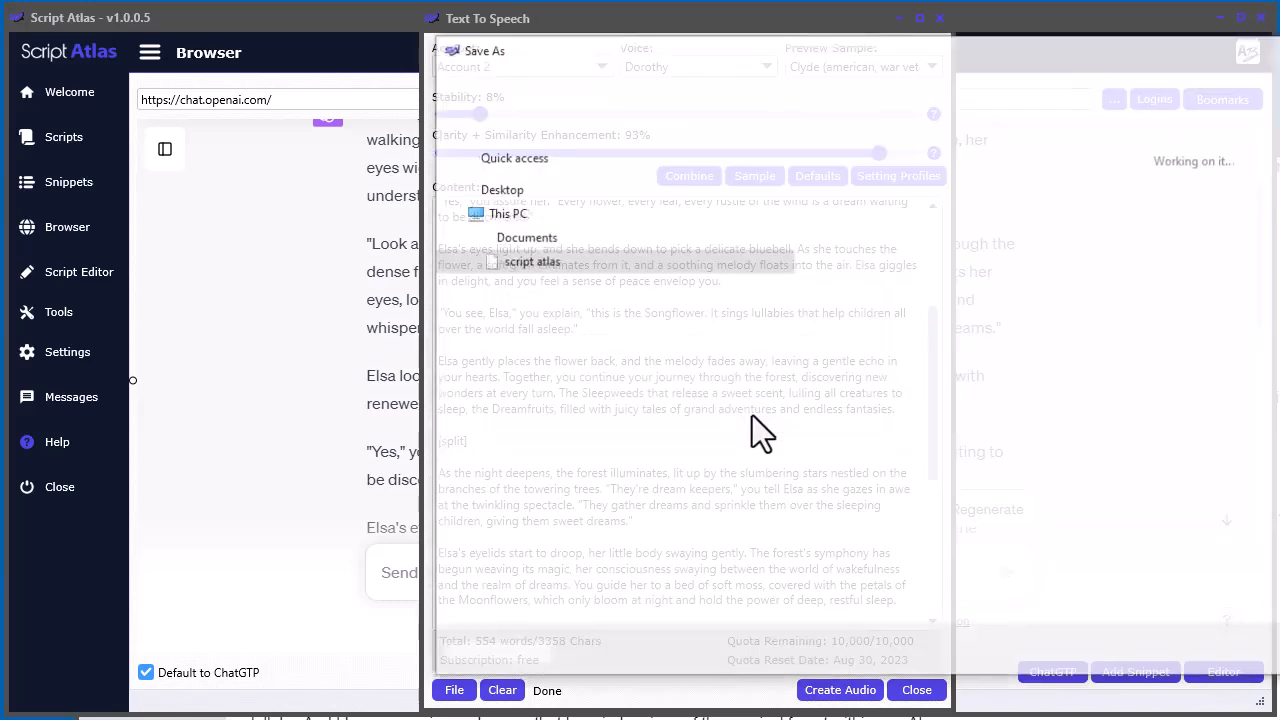
drag(950, 59, 652, 57)
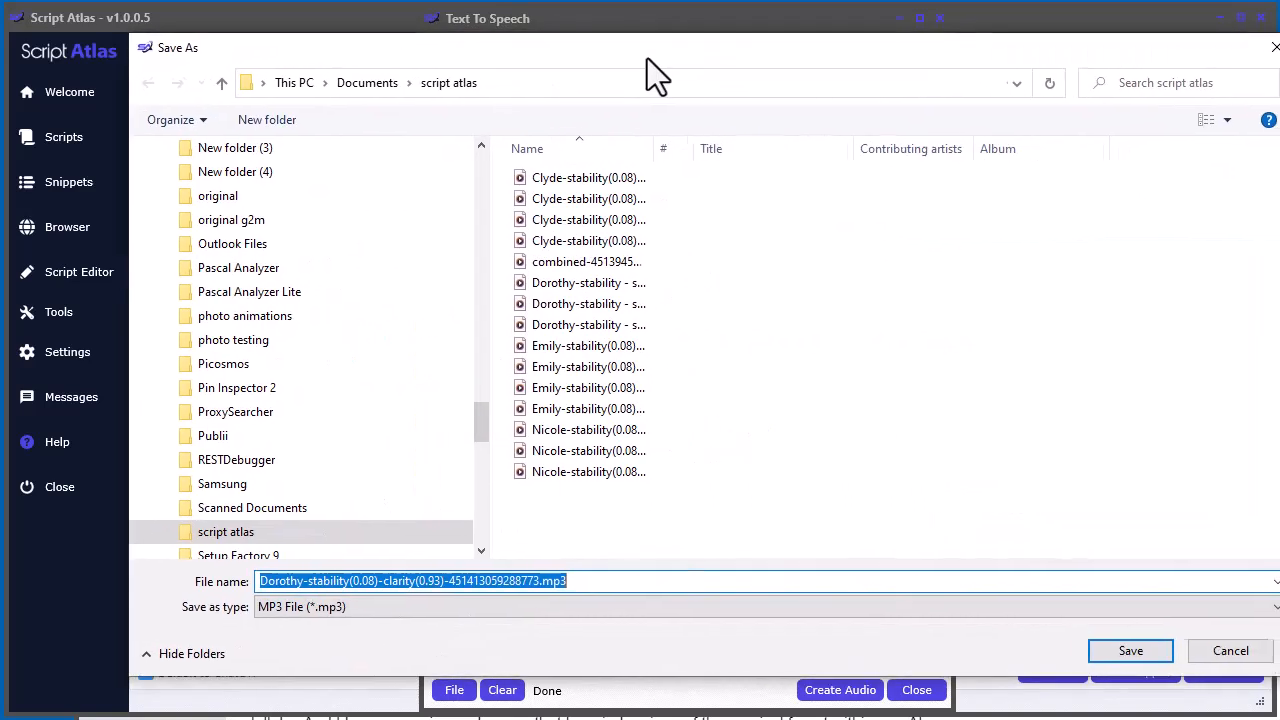
drag(634, 157, 857, 163)
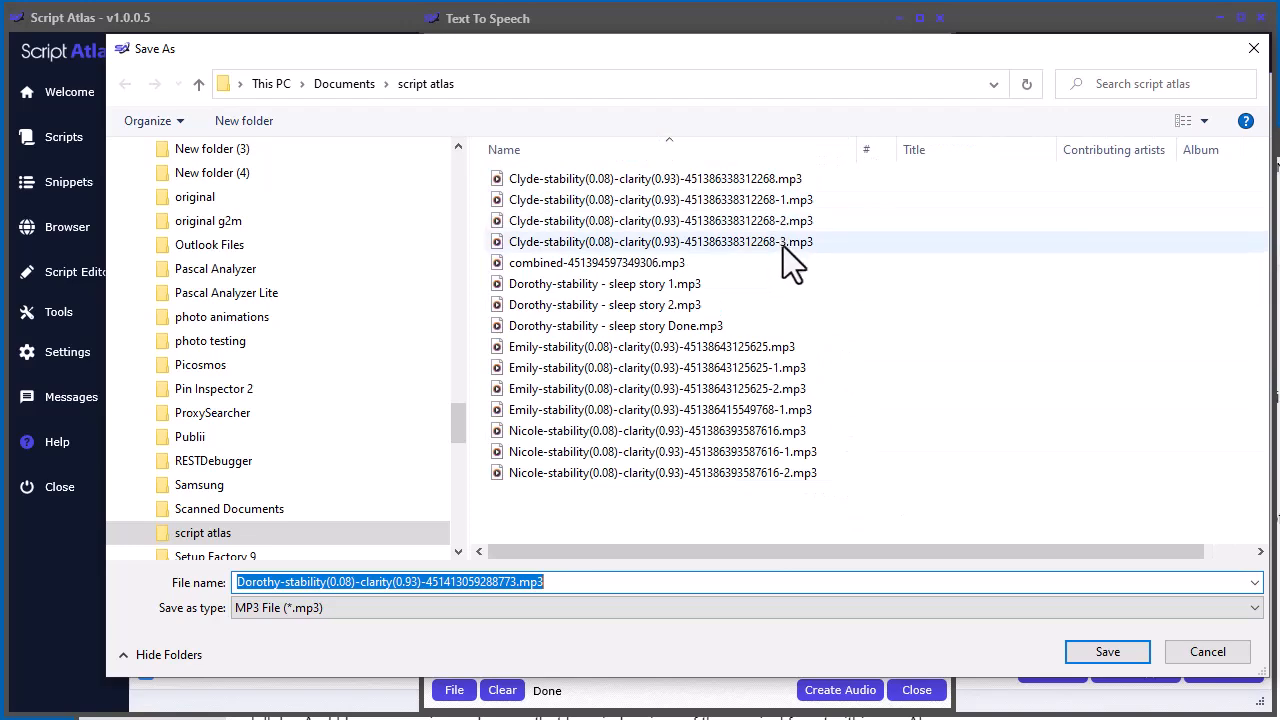
click(1097, 650)
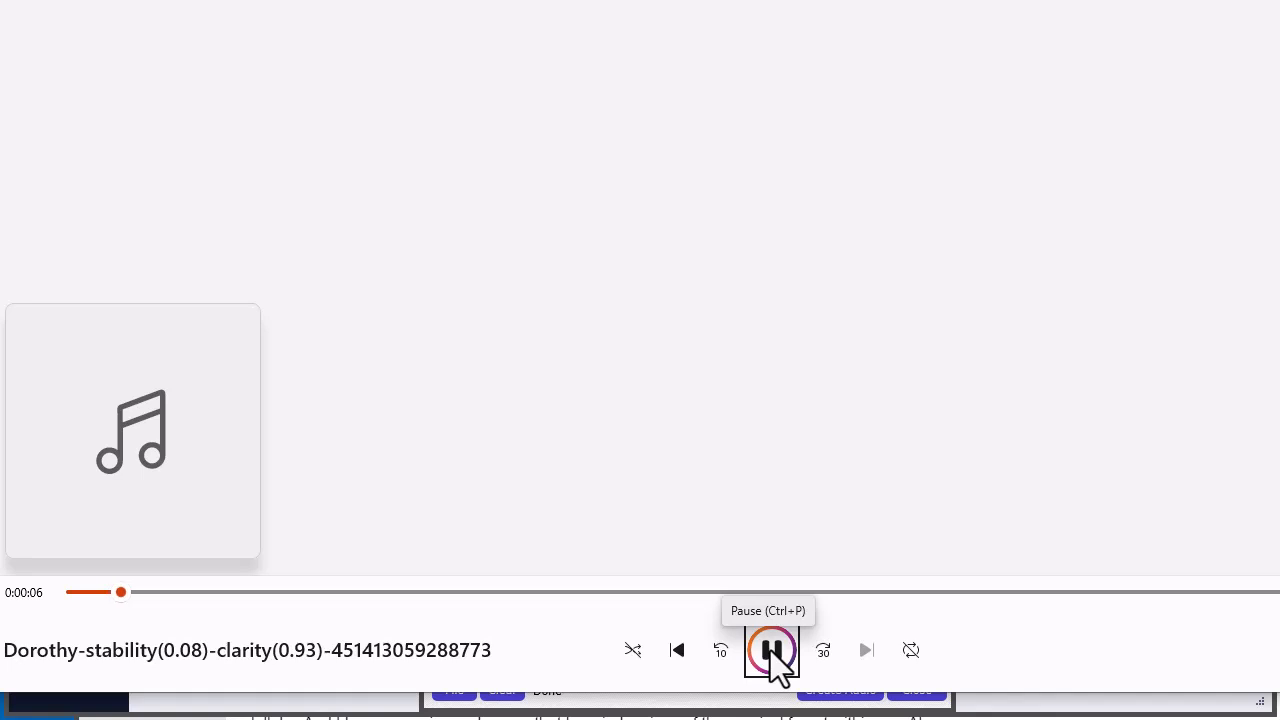
Listen to part of the generated Dorothy audio in the media player with its controls fully in view, and close the player
click(770, 649)
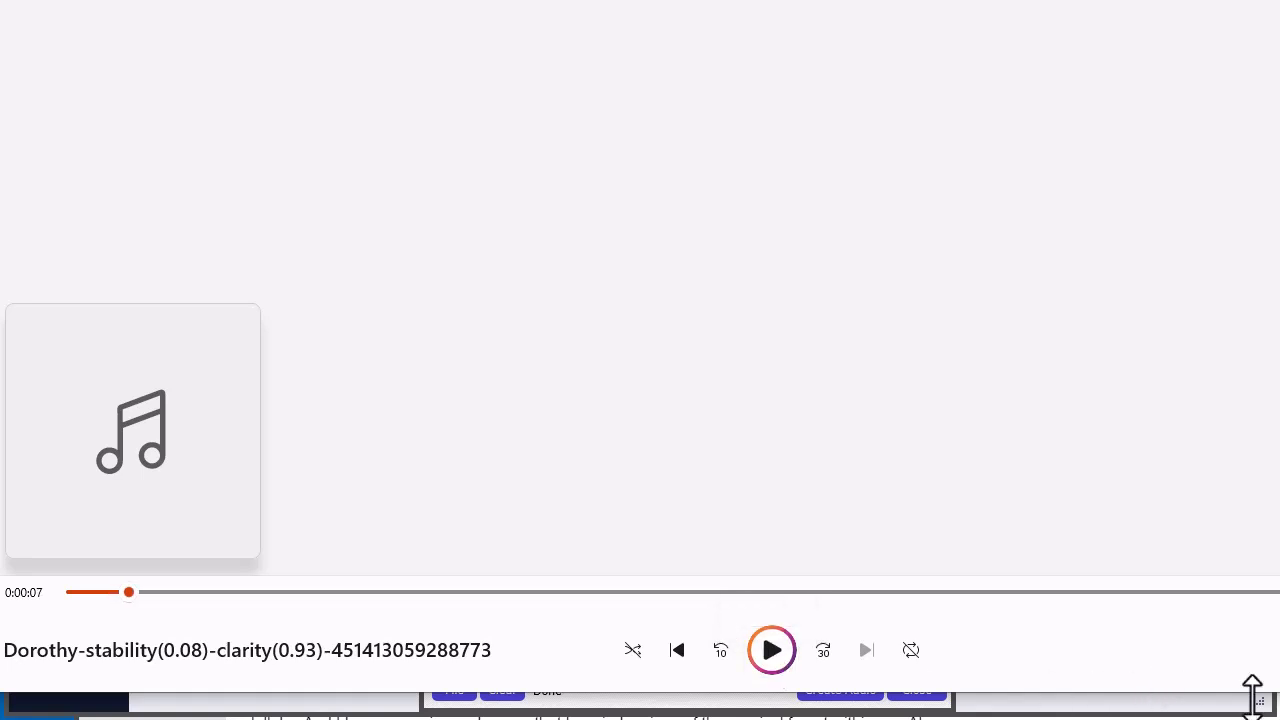
mouse_move(1279, 692)
mouse_down()
mouse_move(1252, 698)
mouse_move(1276, 716)
mouse_up()
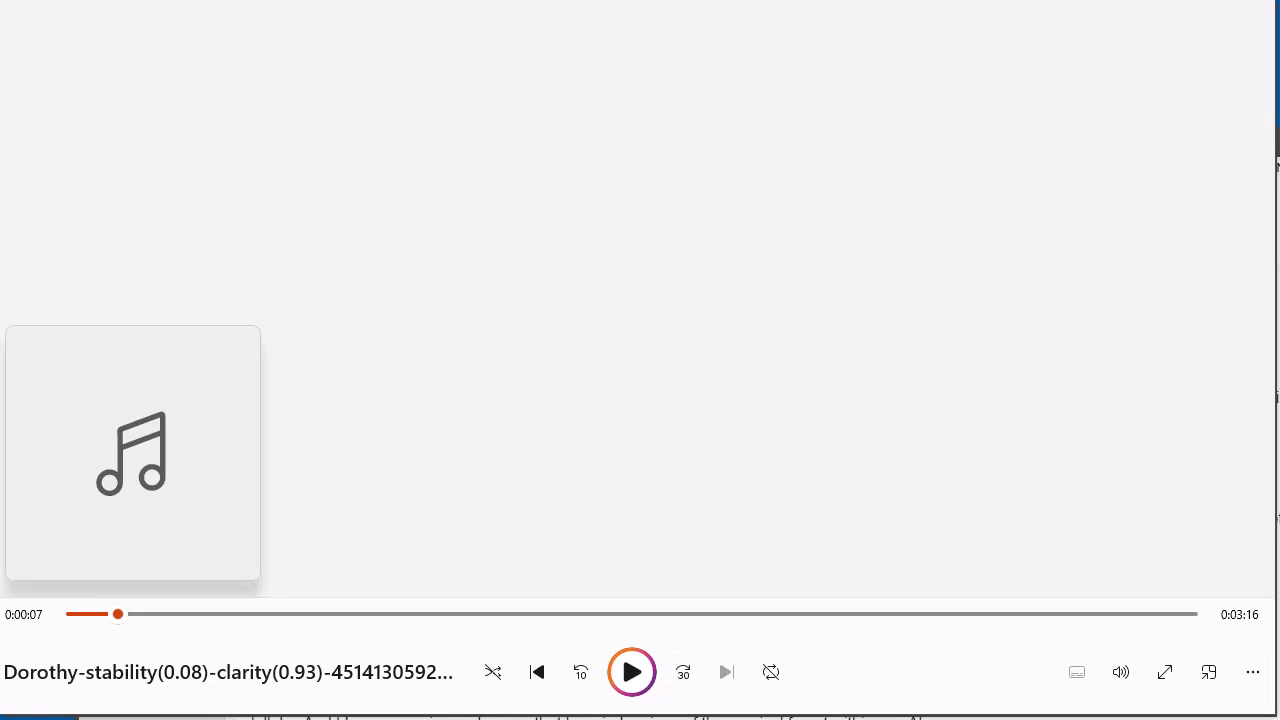
click(633, 680)
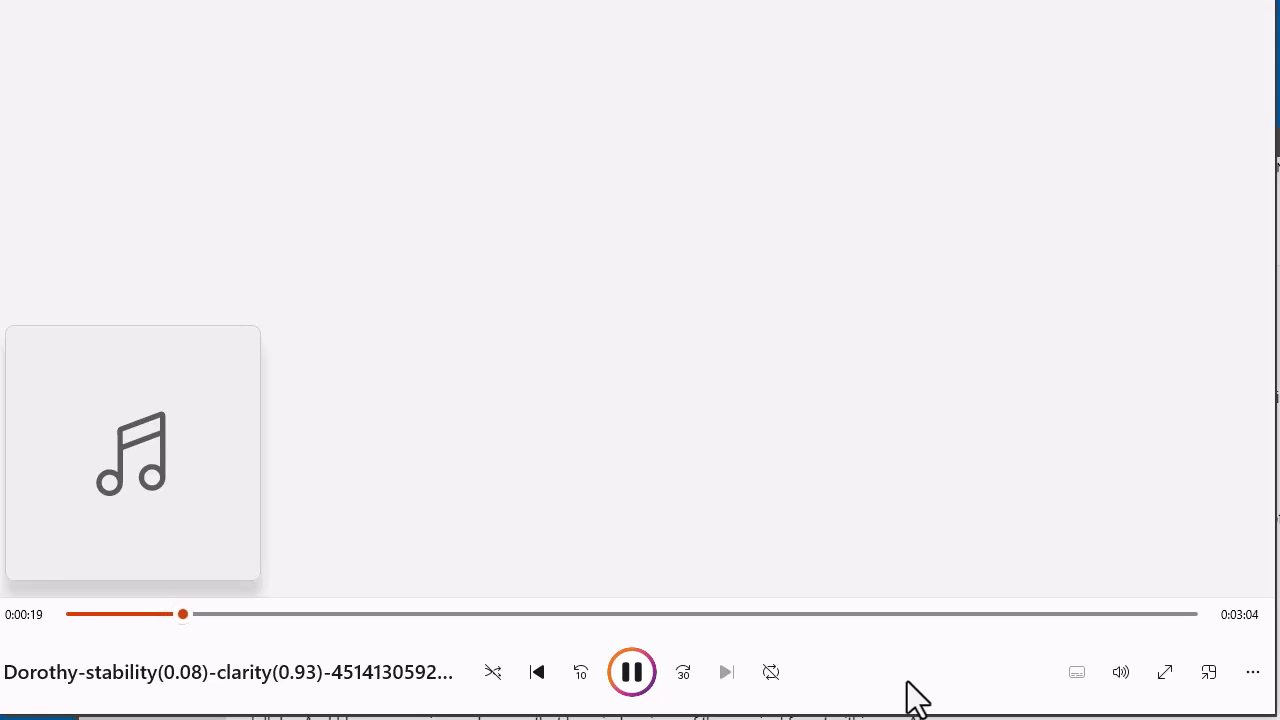
click(642, 670)
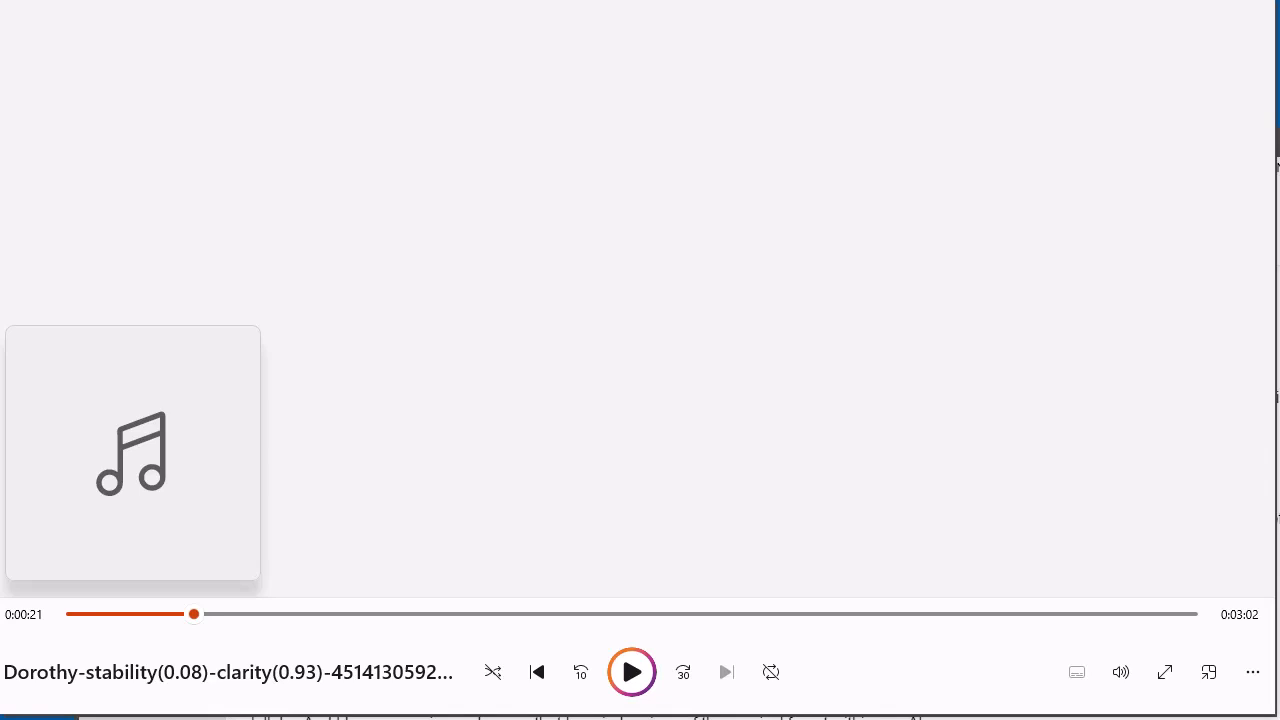
click(1252, 1)
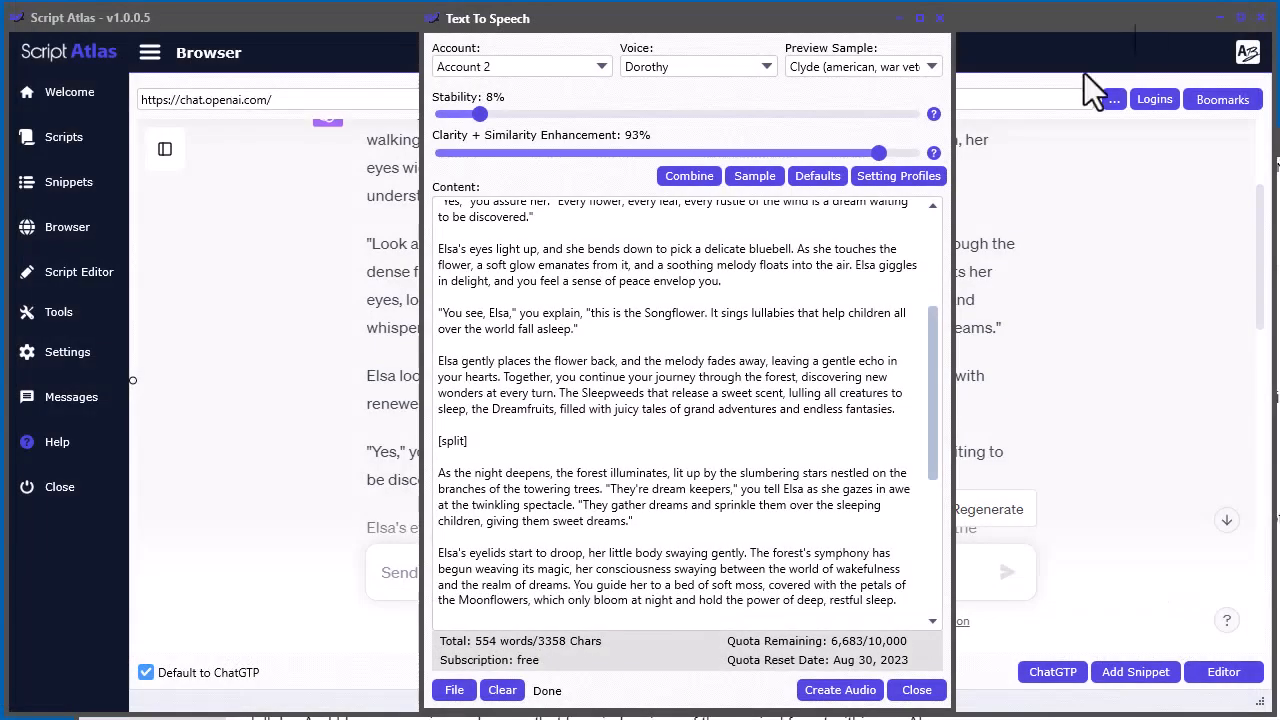
Open the last working folder from the Text To Speech window and move the folder window into view
drag(928, 433, 949, 318)
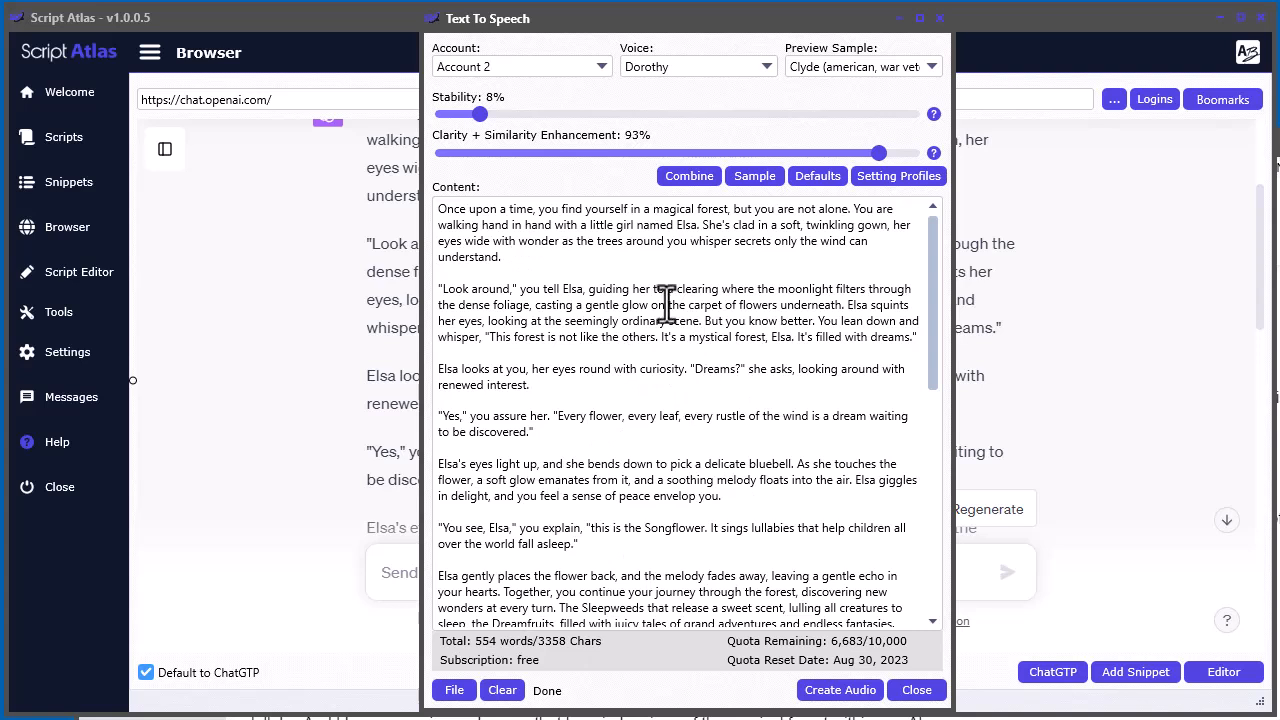
click(455, 690)
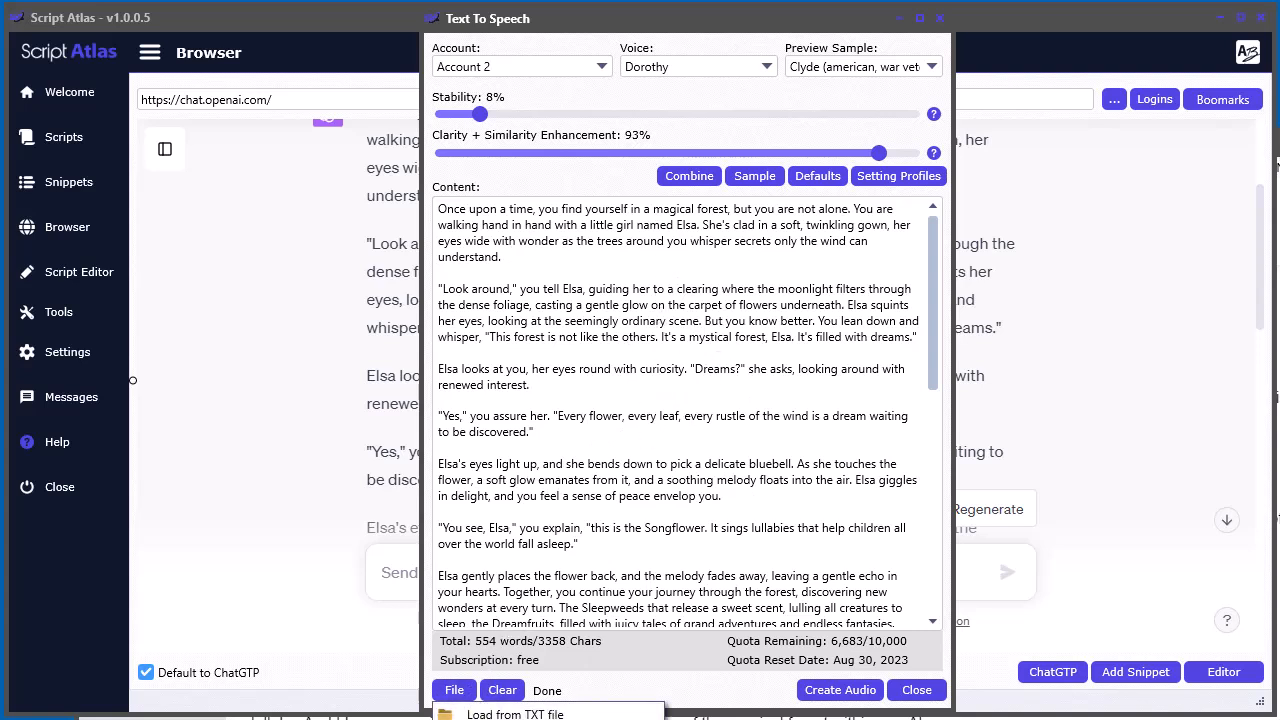
click(530, 714)
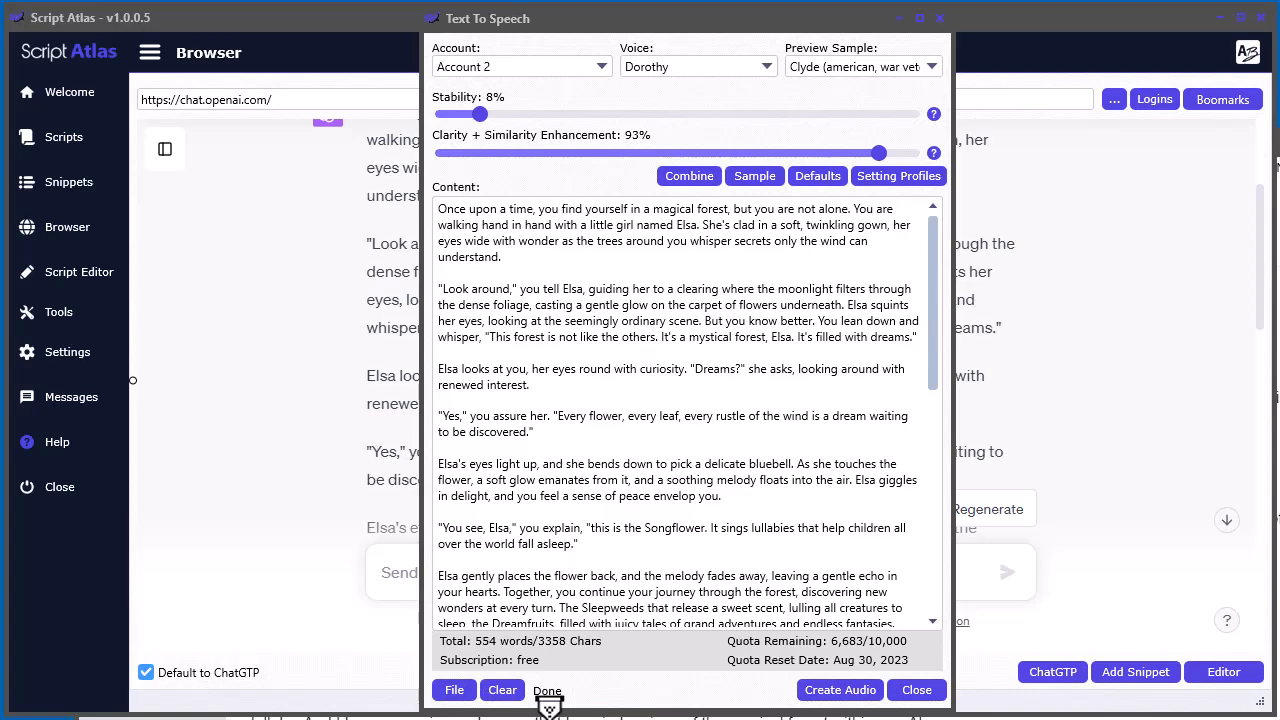
click(1207, 652)
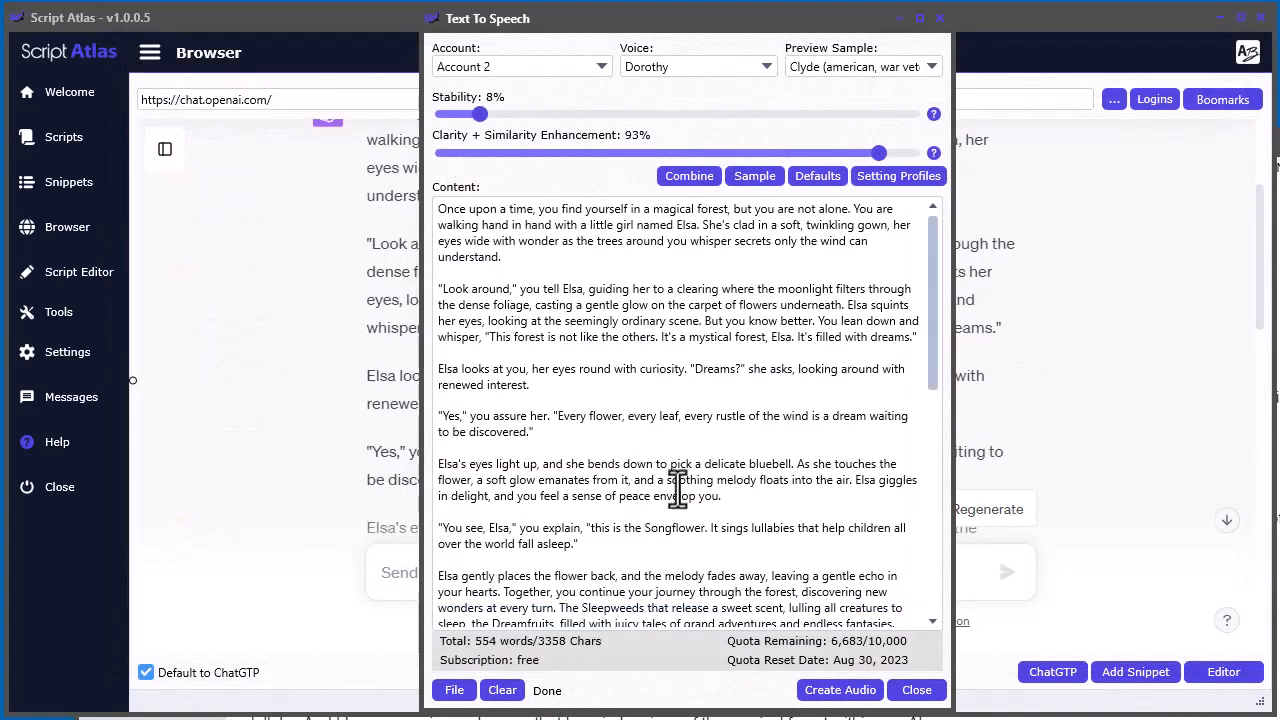
click(453, 690)
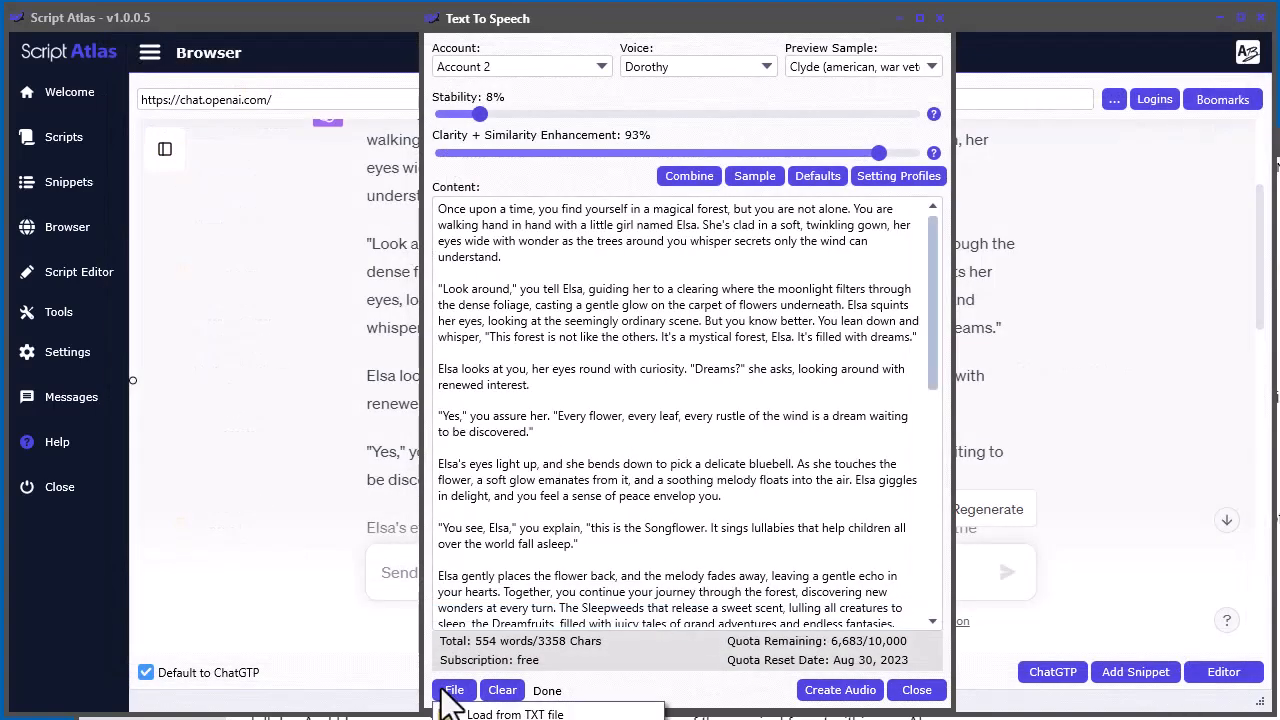
drag(697, 26, 714, 0)
click(462, 336)
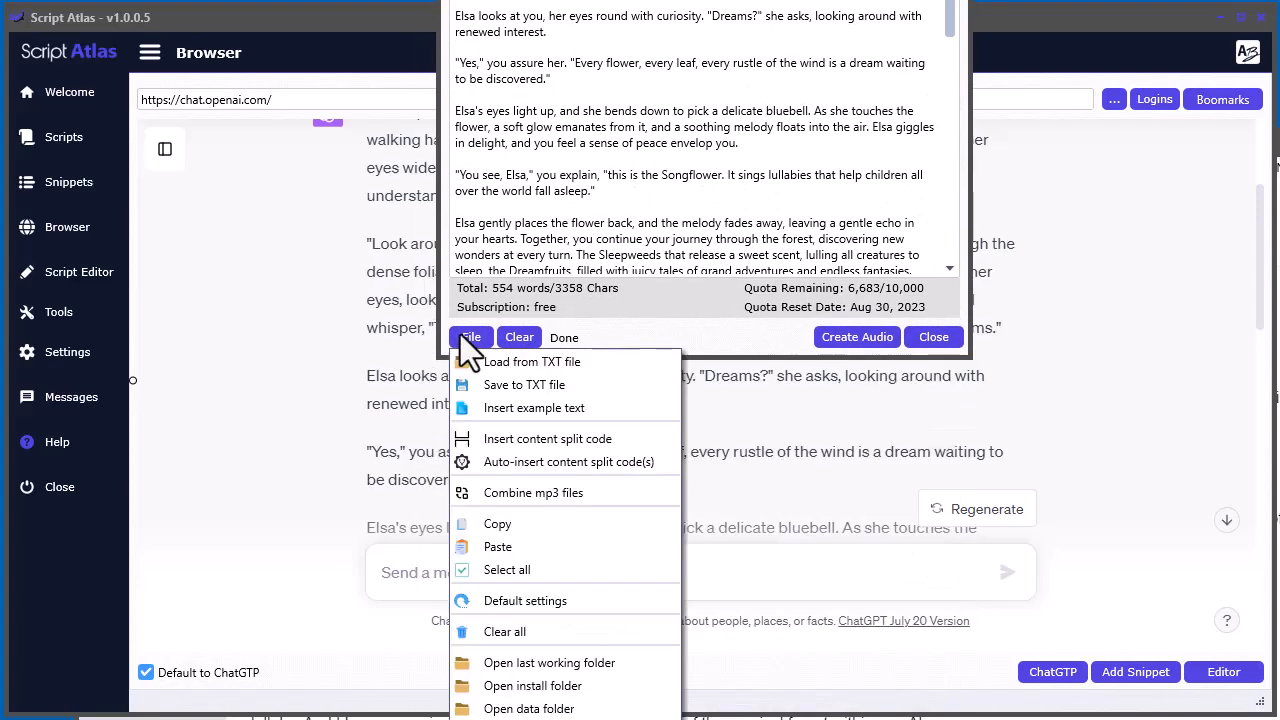
click(486, 660)
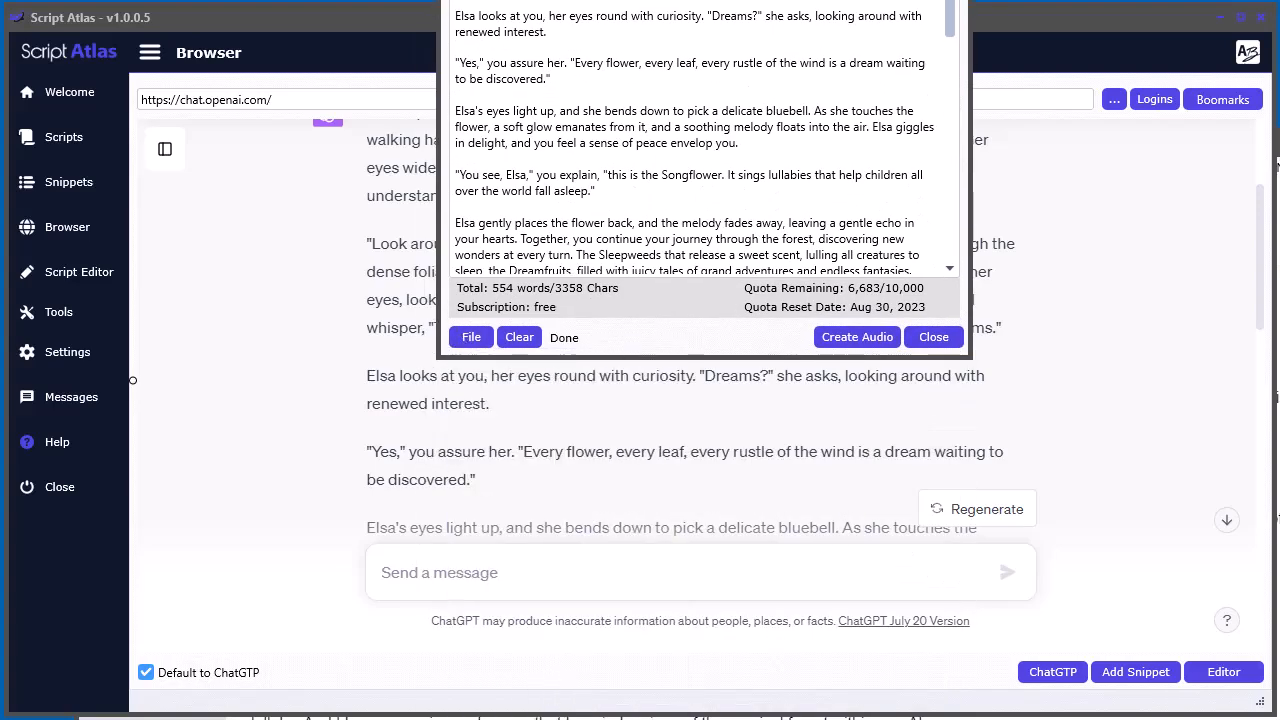
drag(1279, 180, 540, 0)
drag(1221, 363, 1279, 363)
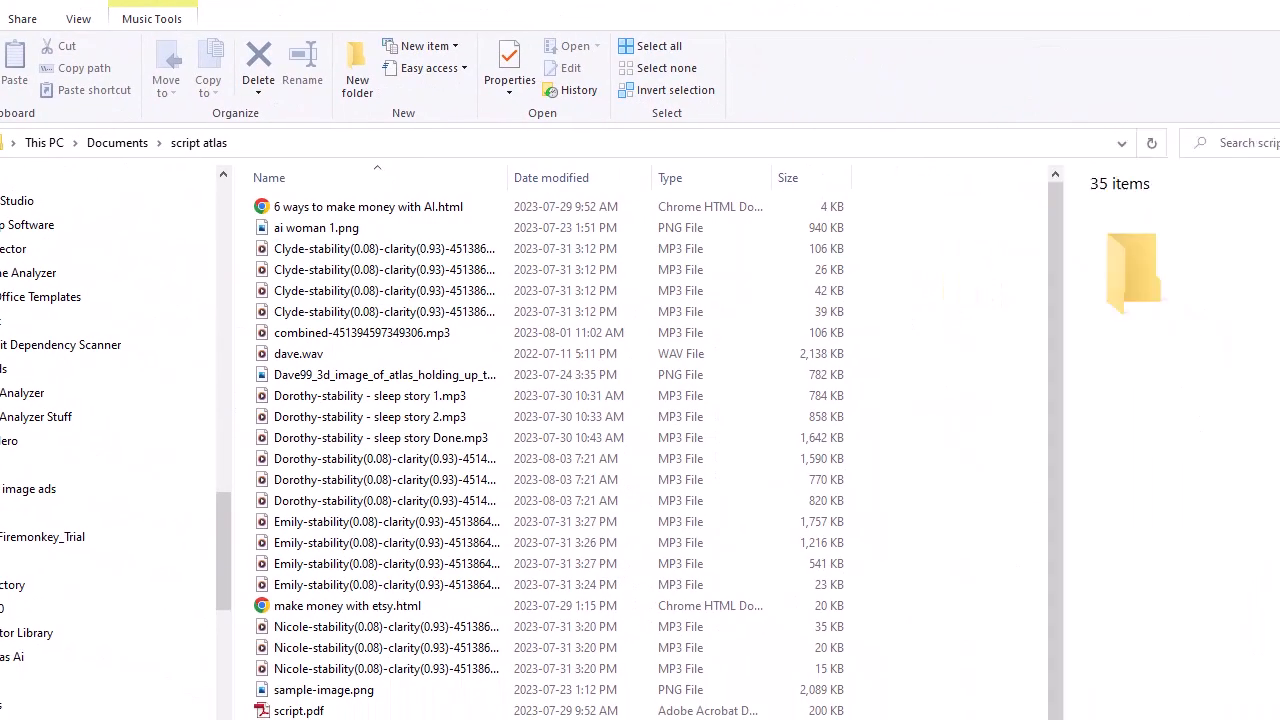
Sort the script atlas folder by newest modified date with full file names visible, and inspect the three newest Dorothy MP3 files
drag(509, 183, 734, 180)
click(786, 178)
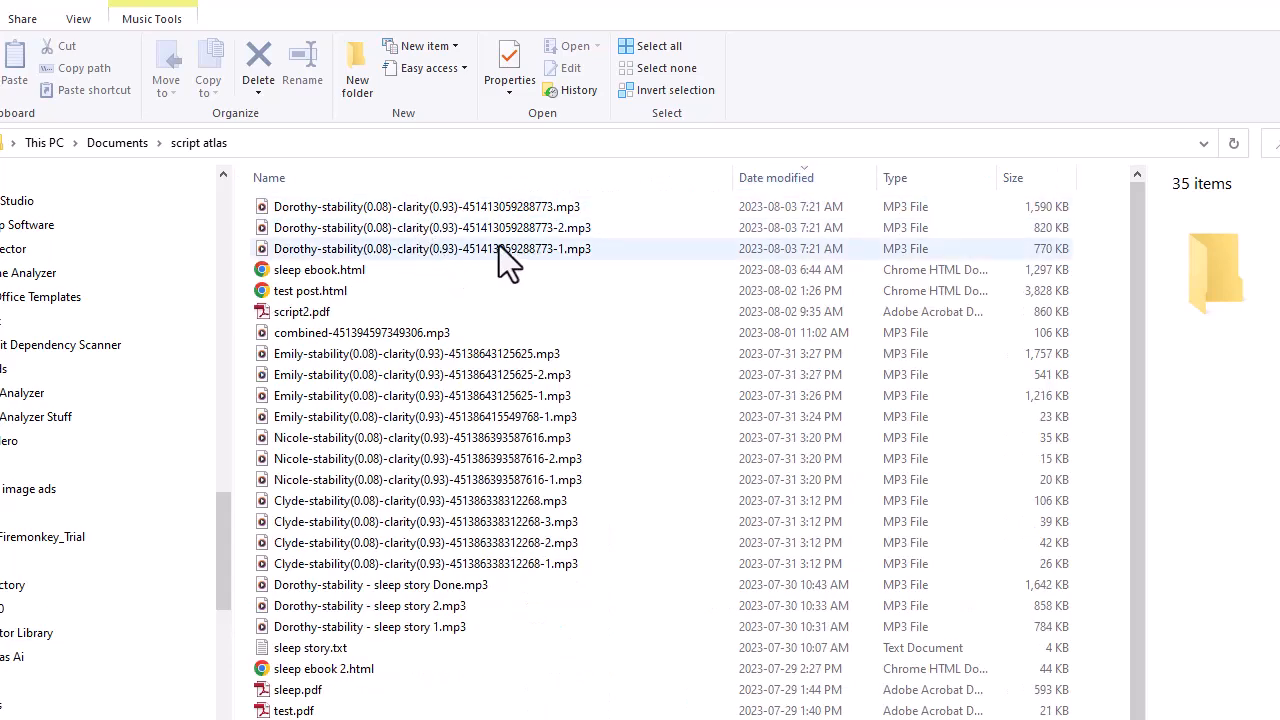
click(294, 248)
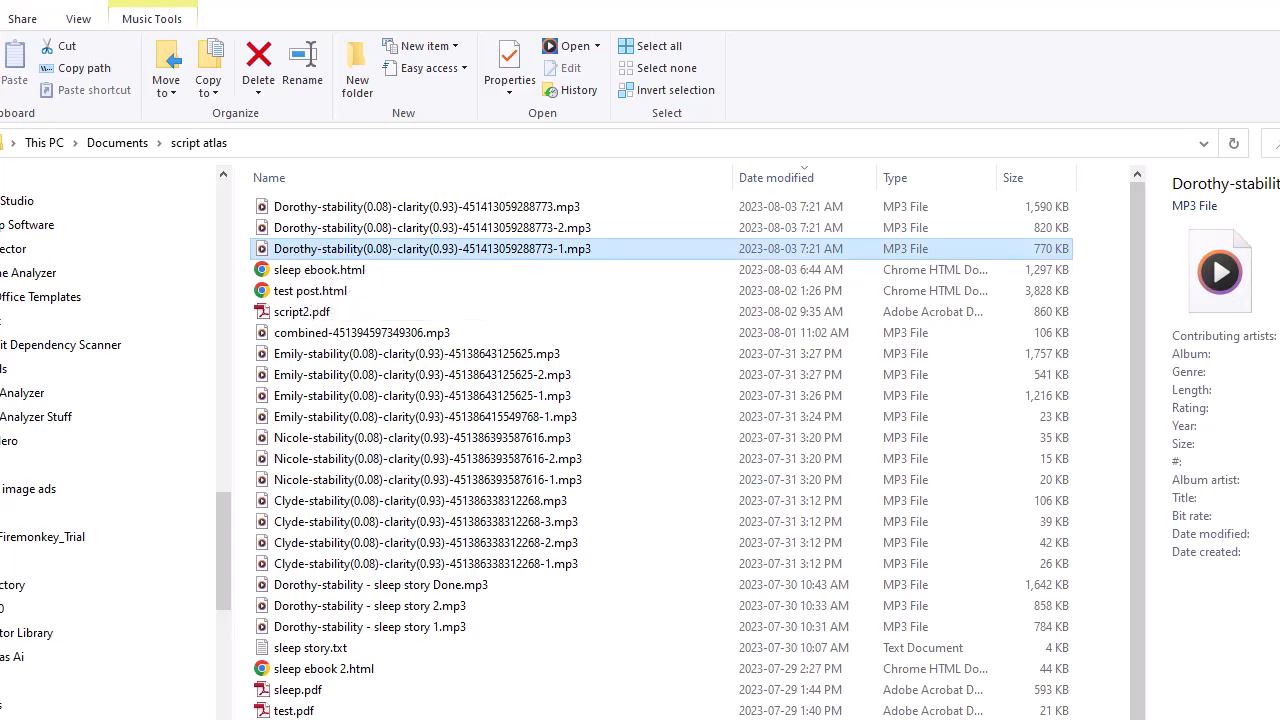
click(528, 230)
click(514, 214)
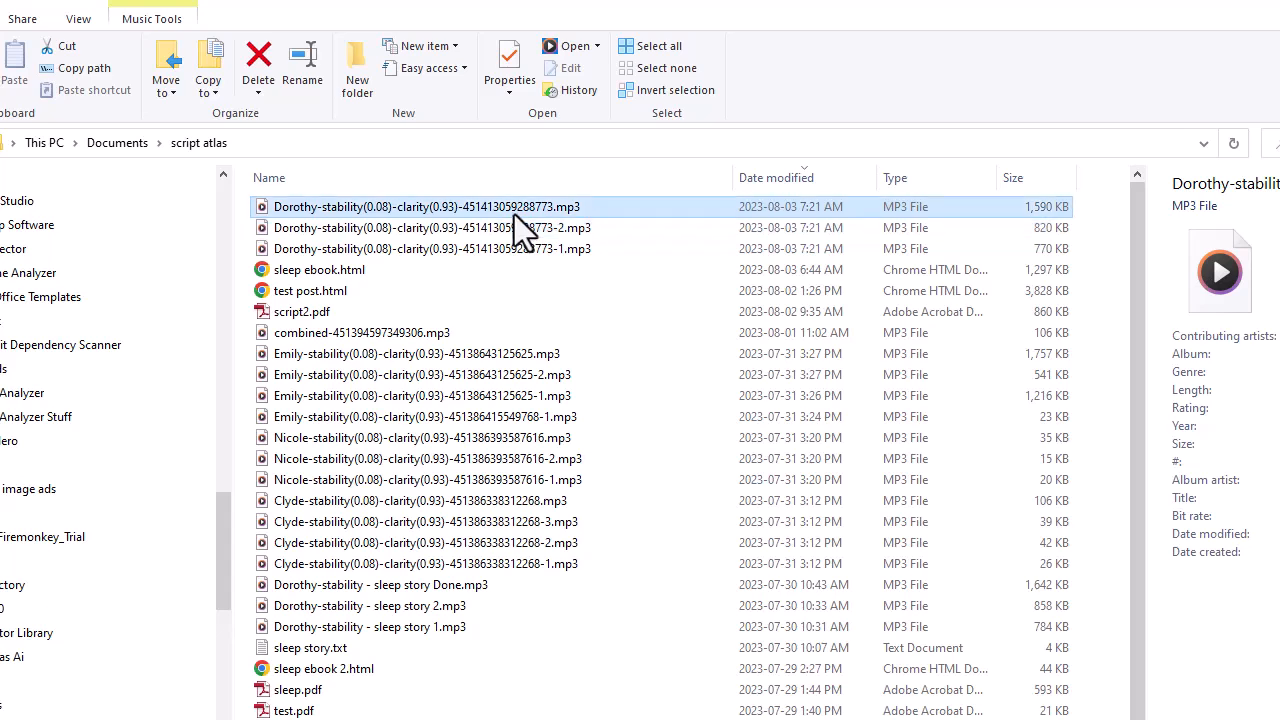
click(540, 228)
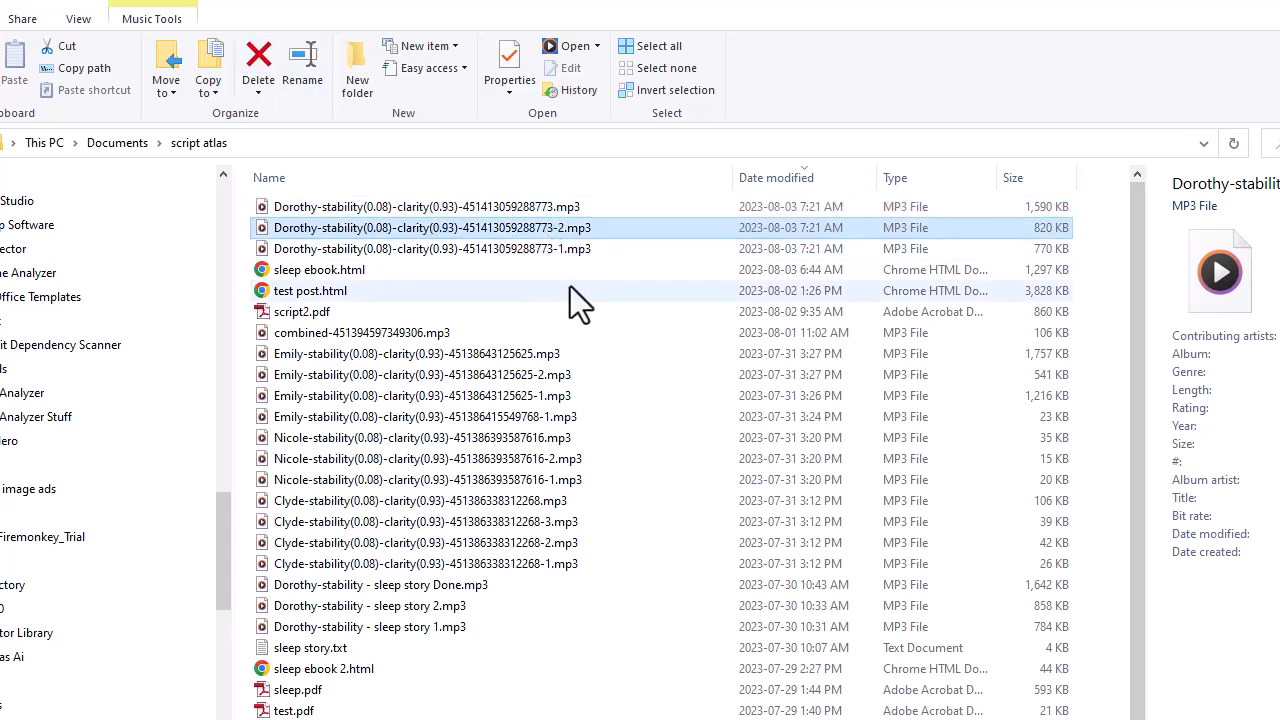
click(554, 207)
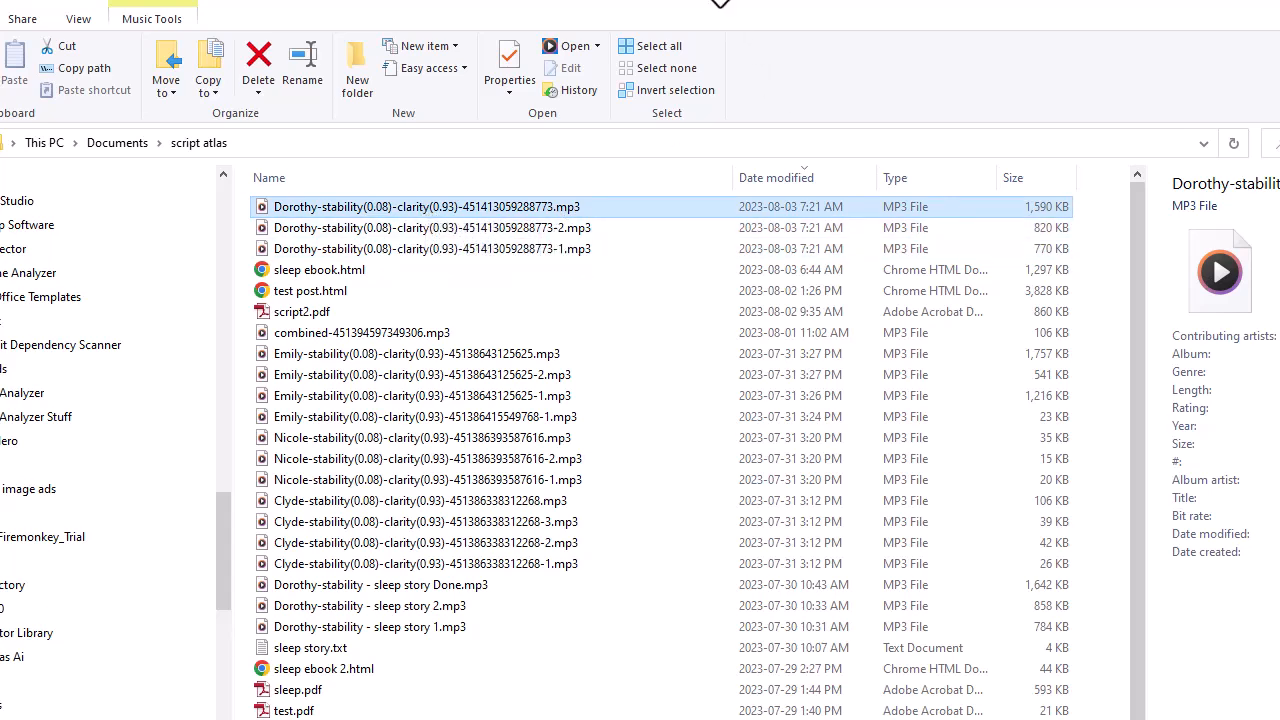
Move the folder window aside, bring the full Text To Speech window back into view and look at the account choices
drag(720, 0, 718, 14)
drag(540, 34, 1279, 100)
drag(785, 0, 740, 25)
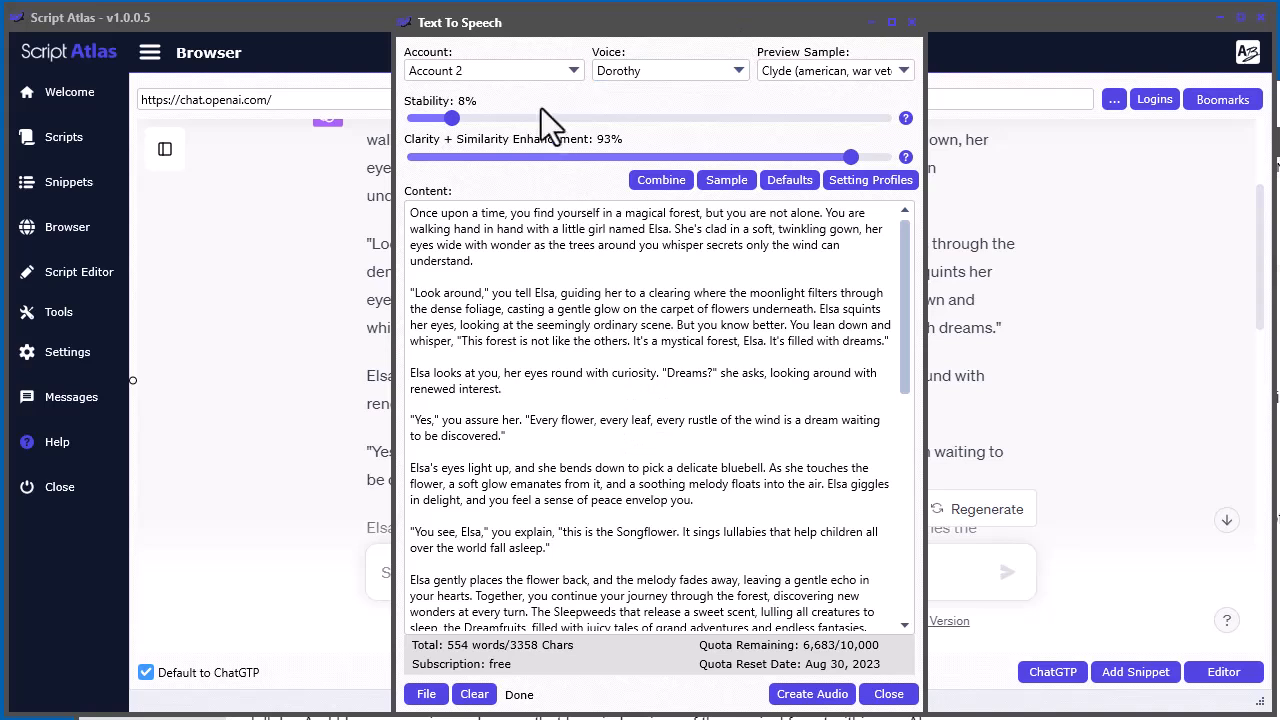
click(534, 70)
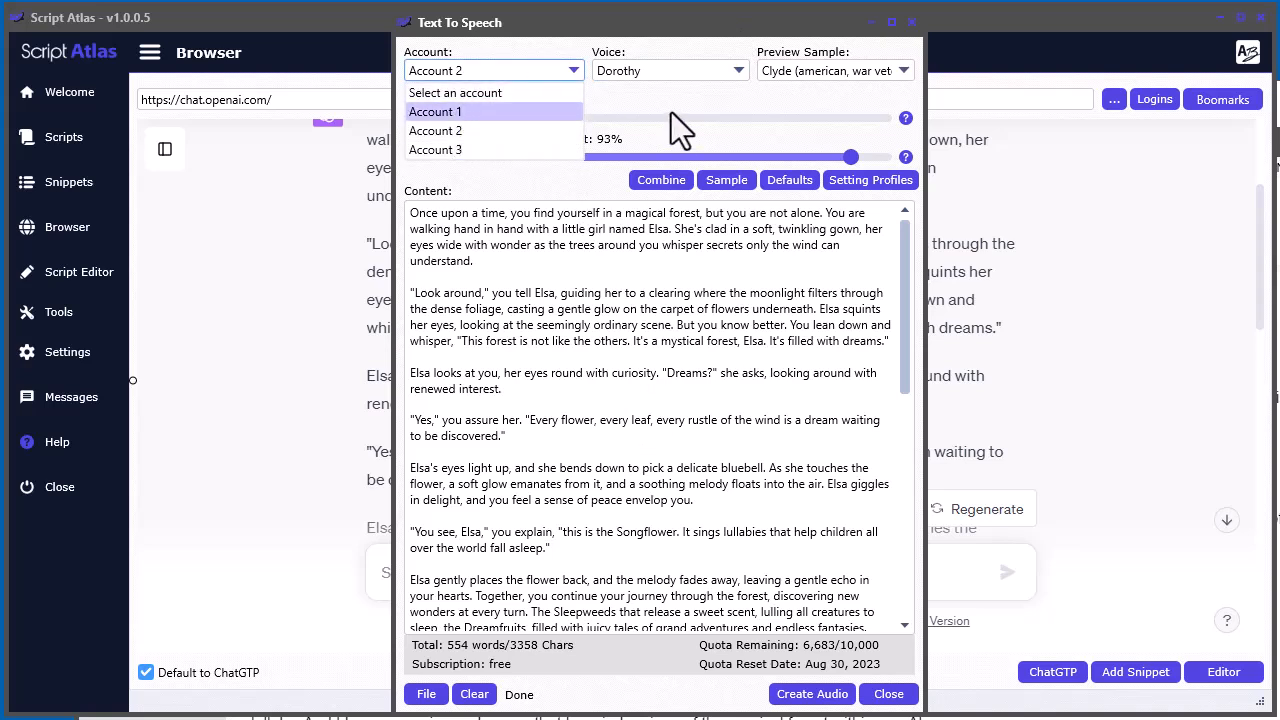
click(723, 117)
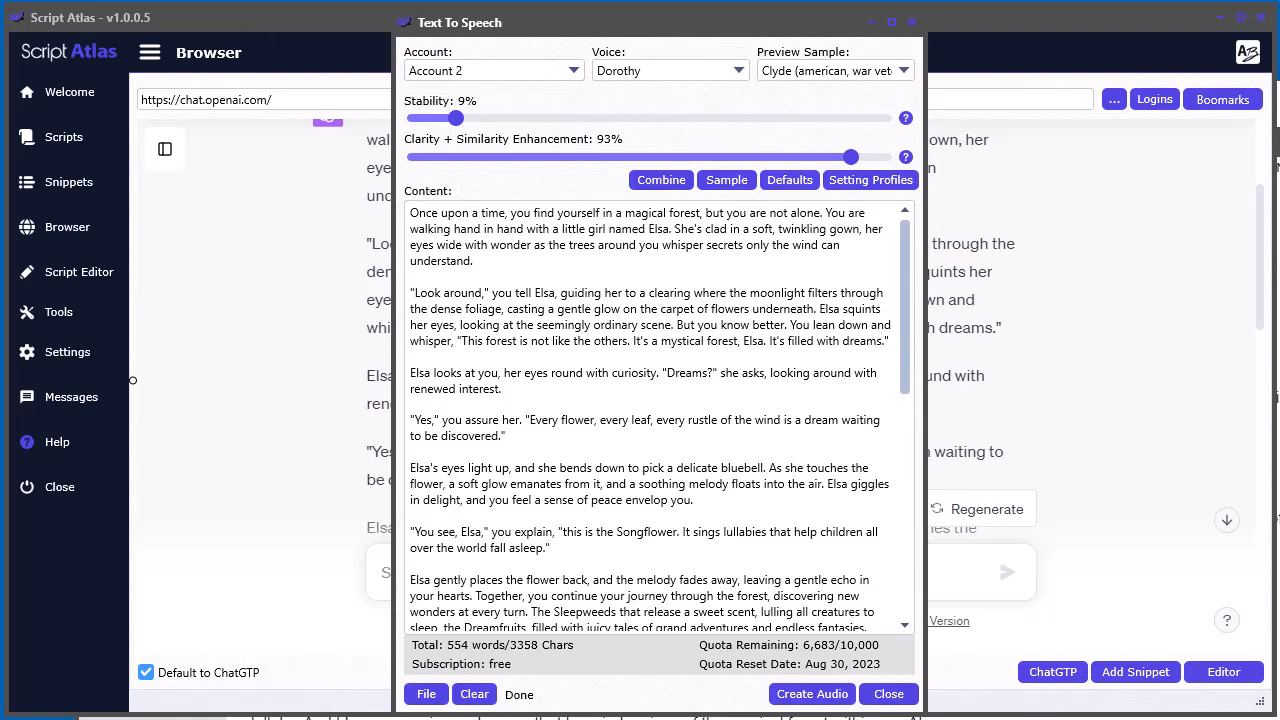
scroll(655, 415, down, 2)
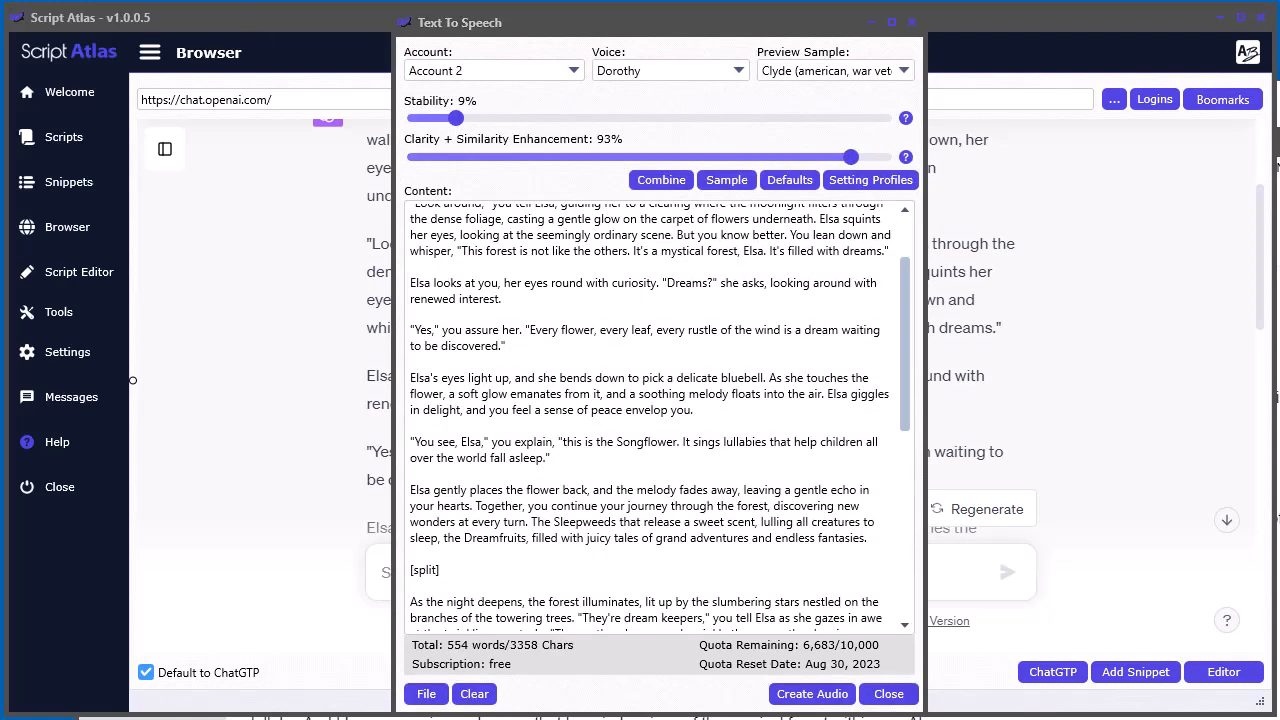
click(546, 75)
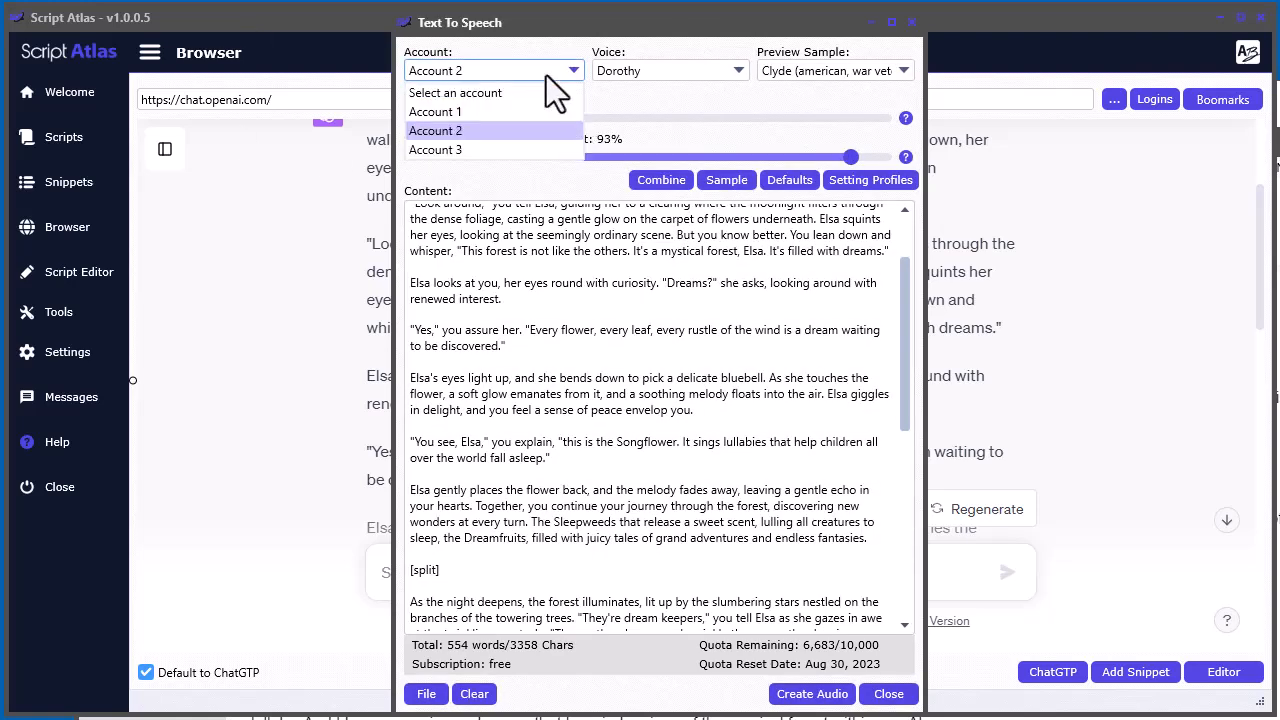
click(687, 98)
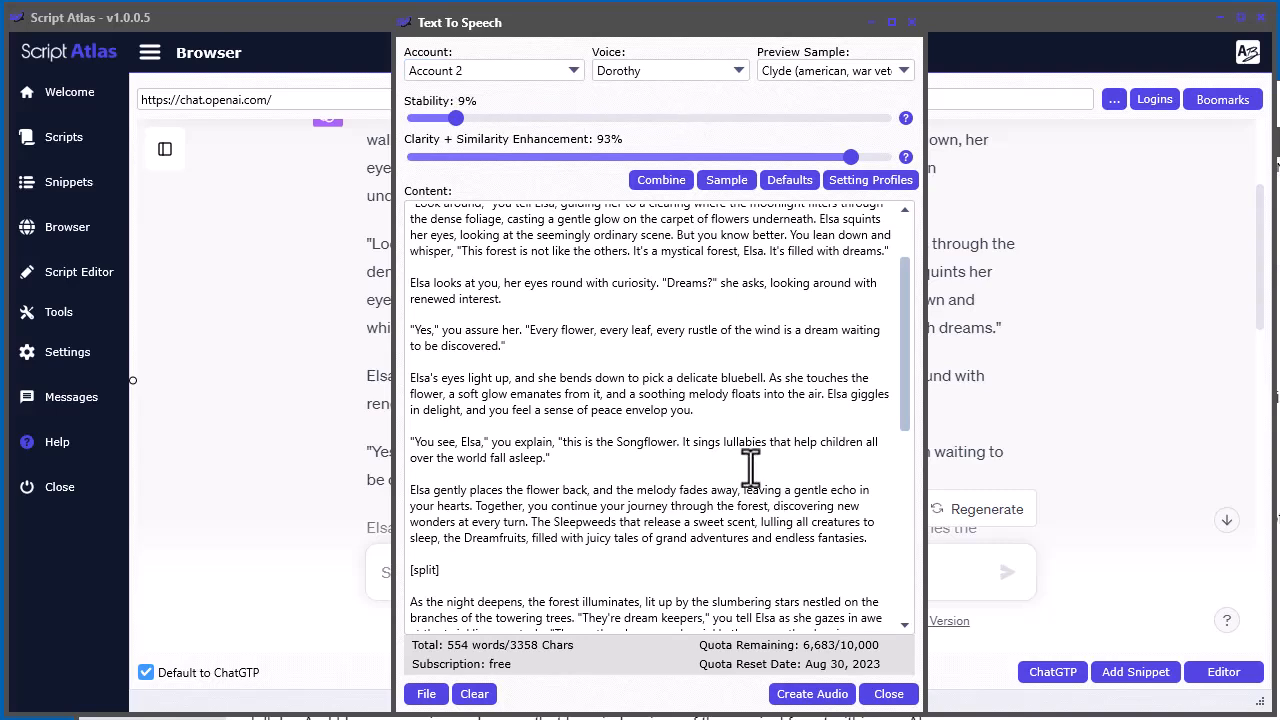
Review the story from its beginning to the [split] code before the "As the night deepens" paragraph
drag(902, 367, 900, 323)
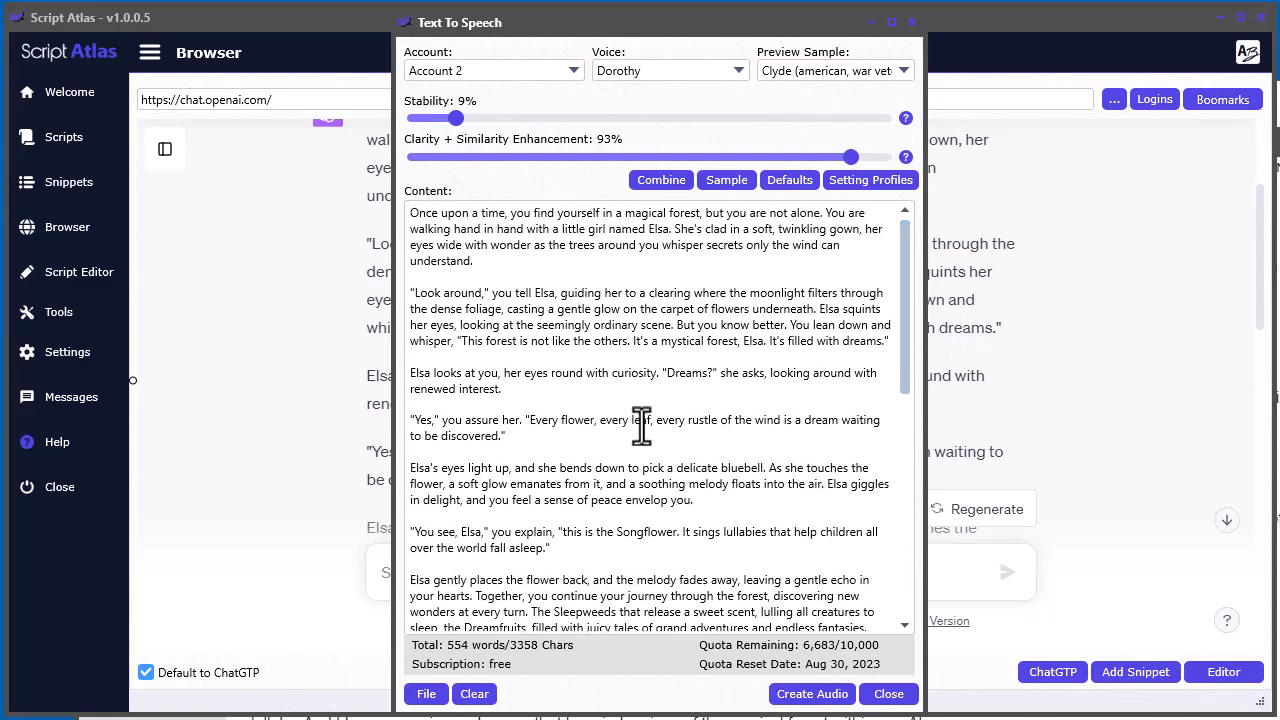
scroll(642, 428, down, 10)
scroll(642, 466, up, 5)
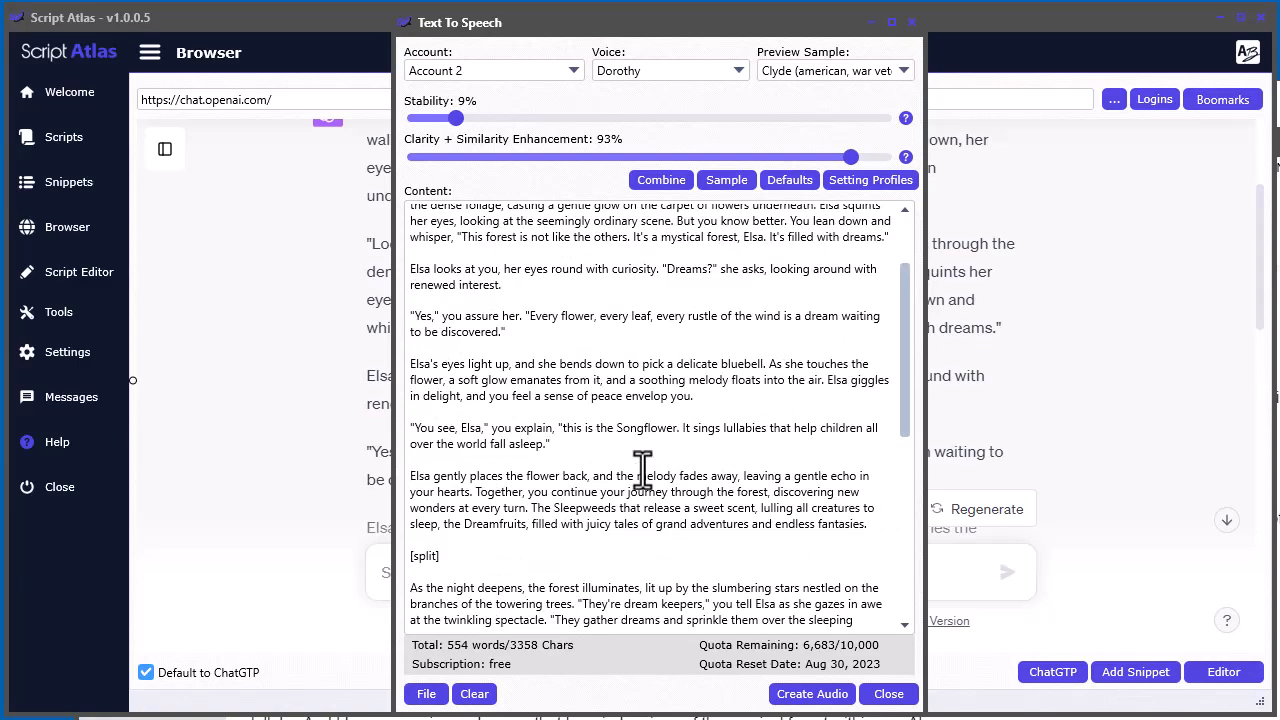
scroll(642, 466, up, 2)
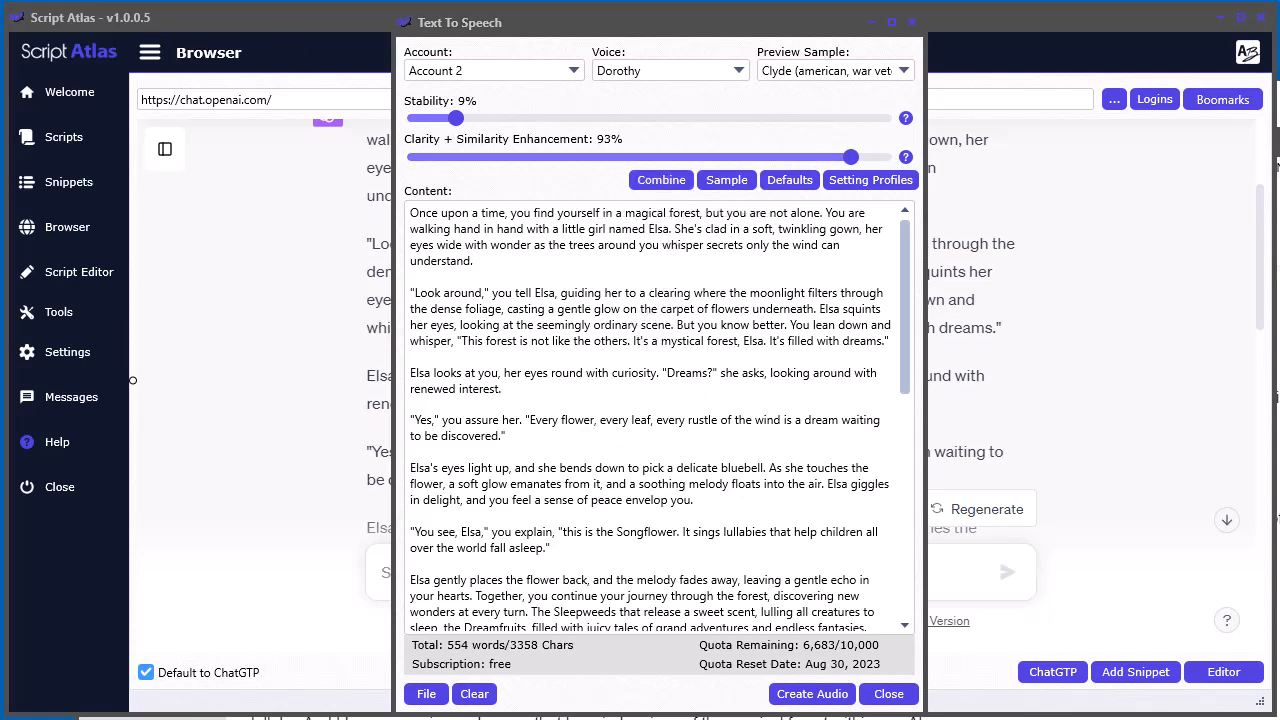
Try to combine the numbered Clyde MP3 parts, from -1 to -3, in the script atlas folder
click(642, 180)
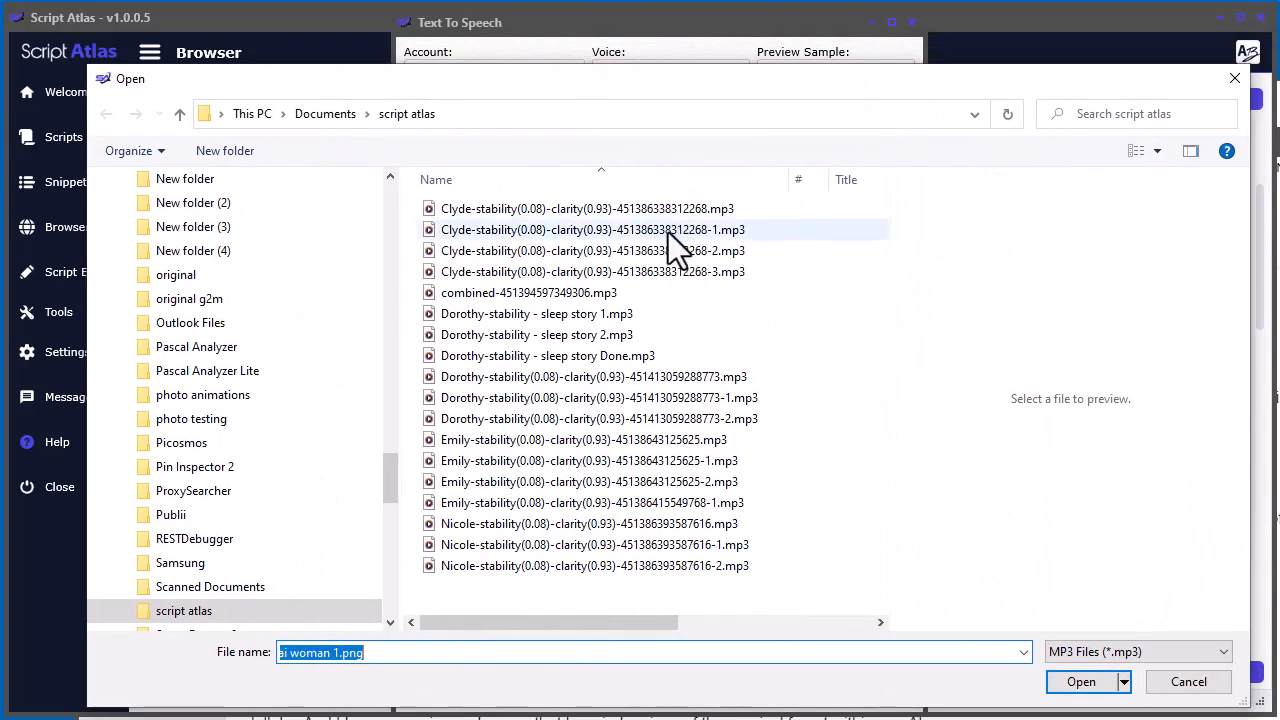
click(668, 230)
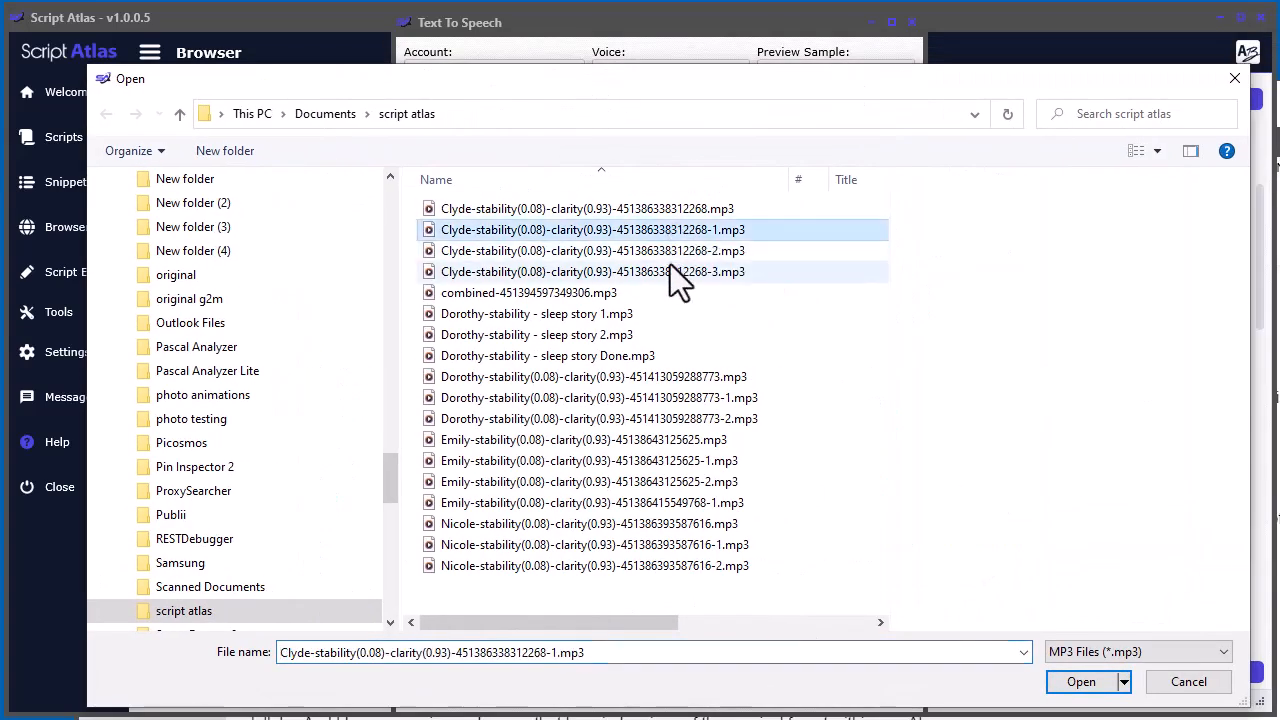
shift+click(670, 270)
click(1100, 680)
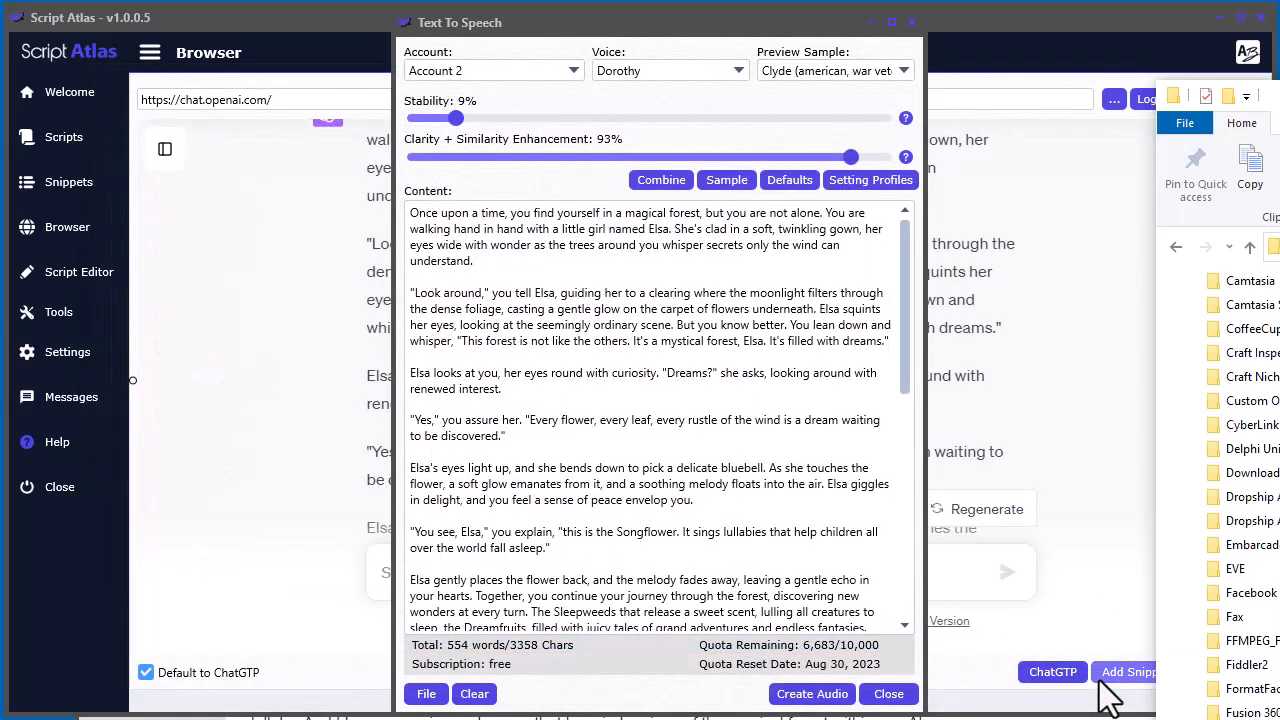
Locate the combined MP3 in the script atlas folder and check the Combine mp3 files command available for the story content
drag(1279, 102, 745, 40)
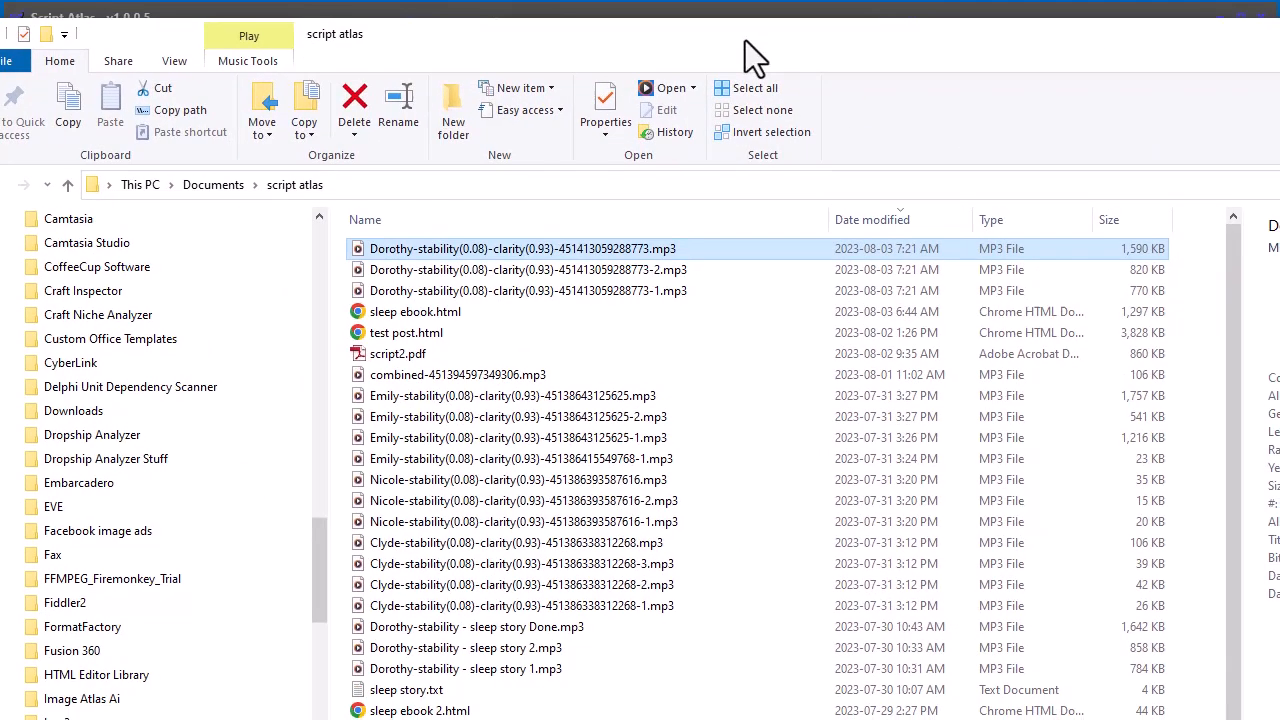
click(455, 378)
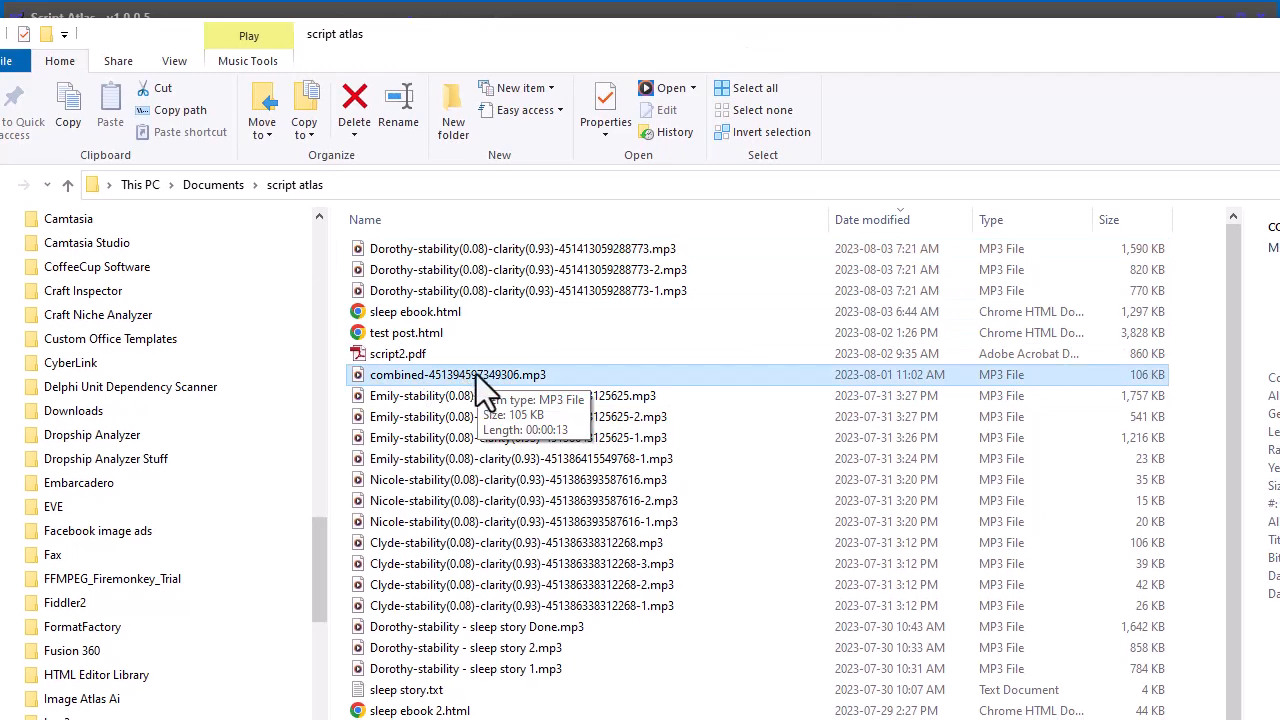
drag(843, 41, 1279, 160)
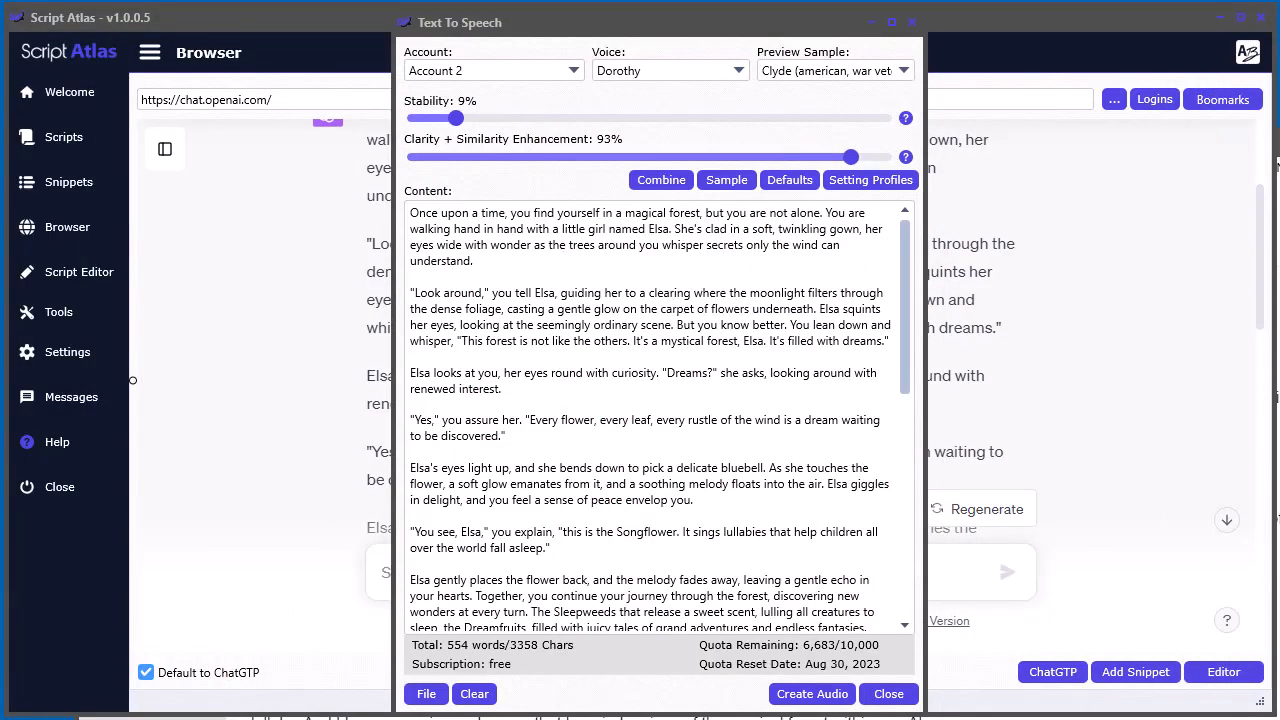
right_click(502, 277)
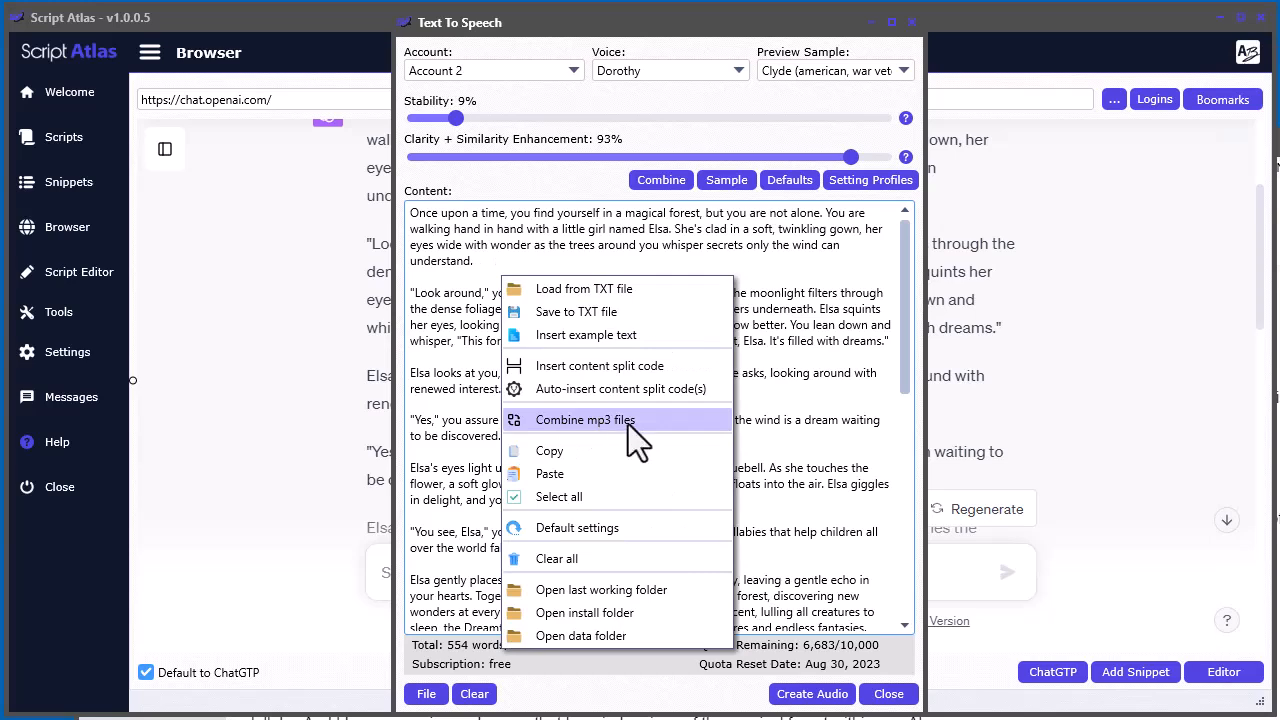
click(526, 178)
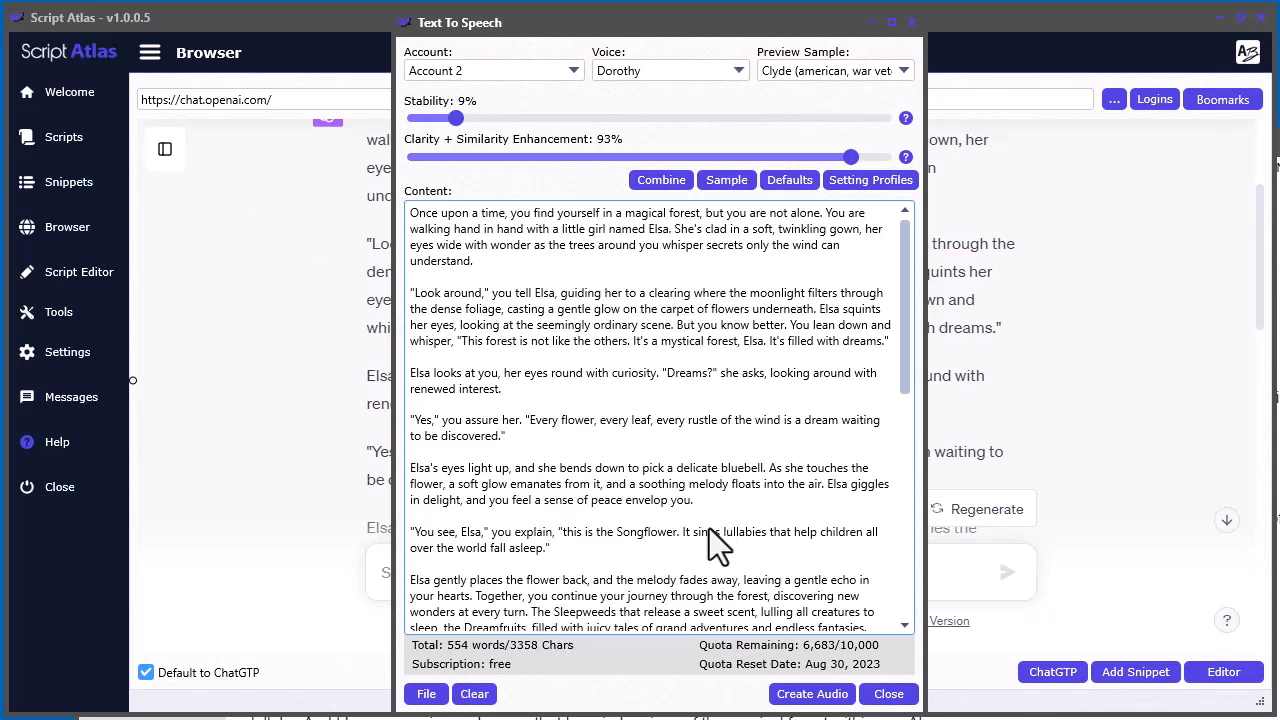
Try a second [split] code on the line below the existing one and delete the duplicate
drag(904, 313, 902, 420)
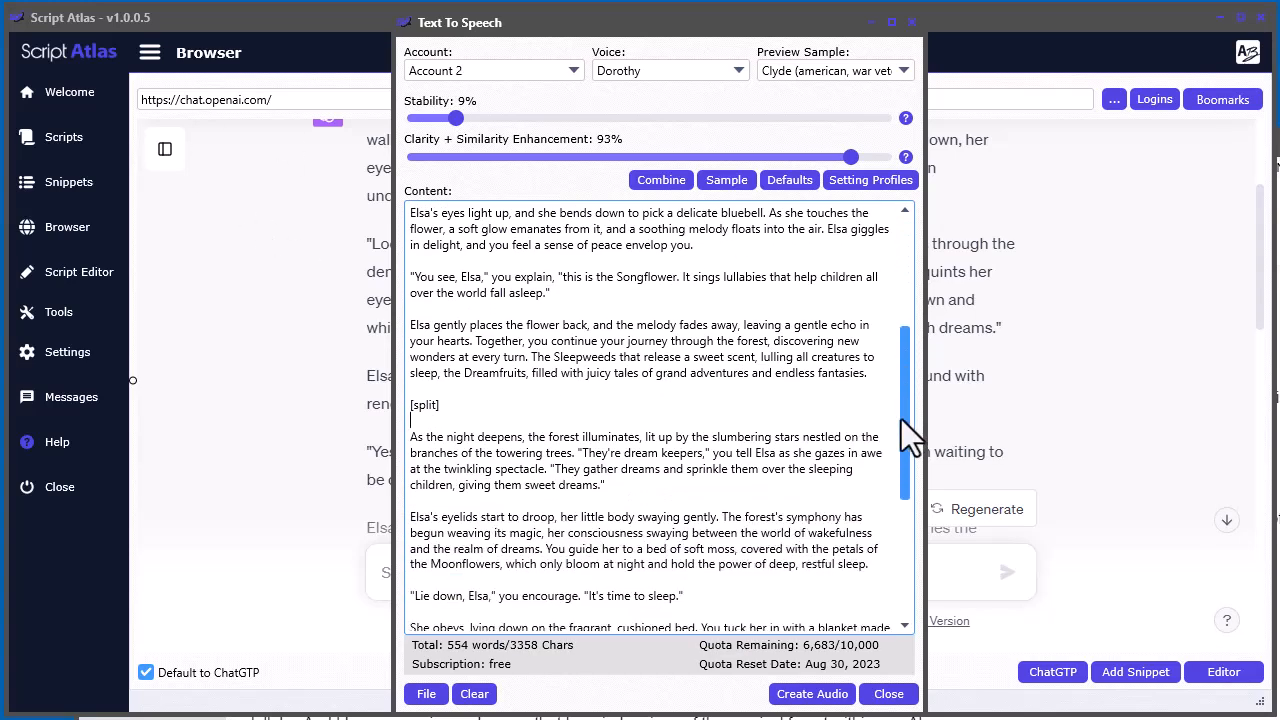
click(442, 406)
key(Return)
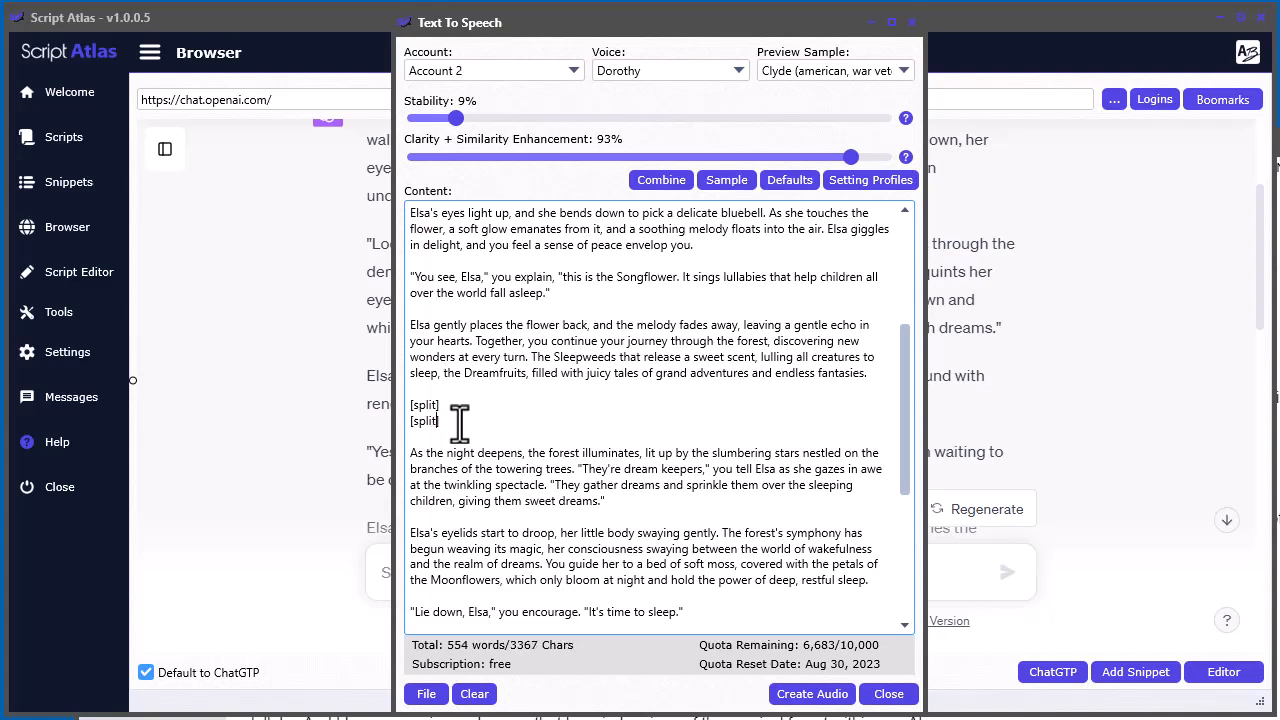
drag(398, 421, 537, 432)
key(ctrl+c)
key(BackSpace)
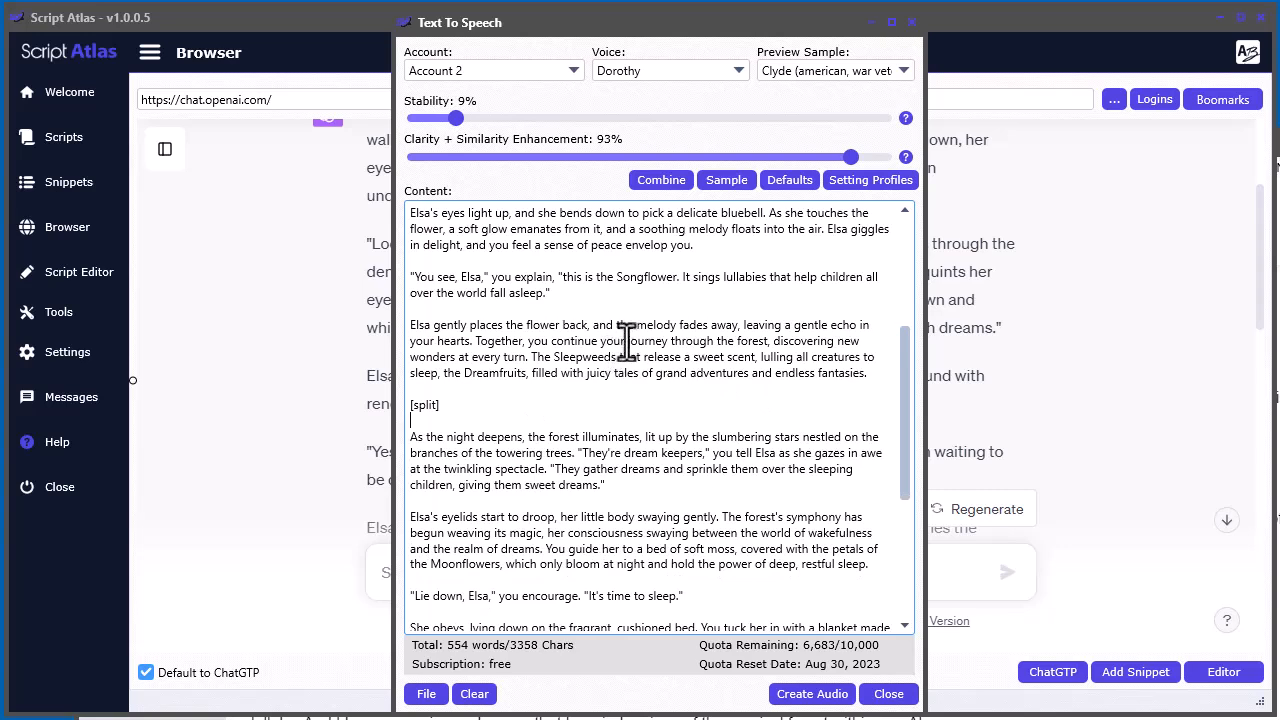
Try a [split] code mid-sentence before "journey" in the "Elsa gently places the flower back" paragraph and delete it again
key(ctrl+v)
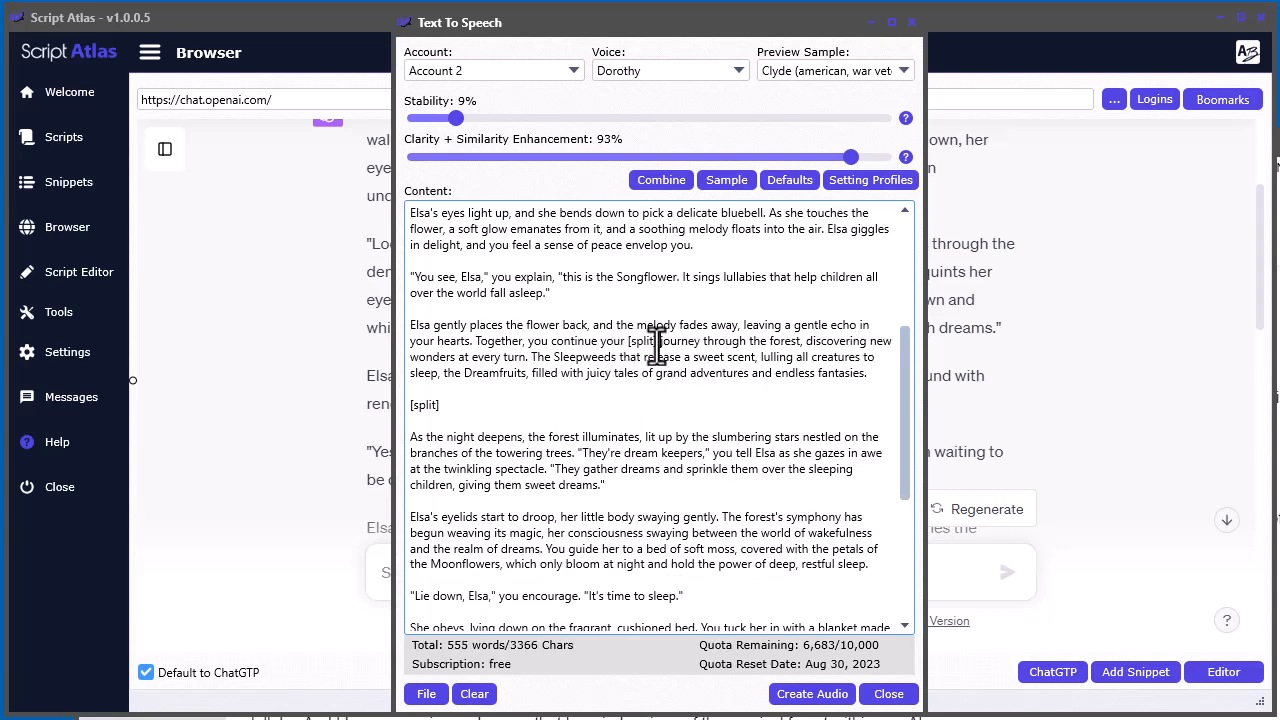
drag(656, 342, 629, 341)
click(738, 428)
drag(656, 341, 629, 340)
key(BackSpace)
key(BackSpace)
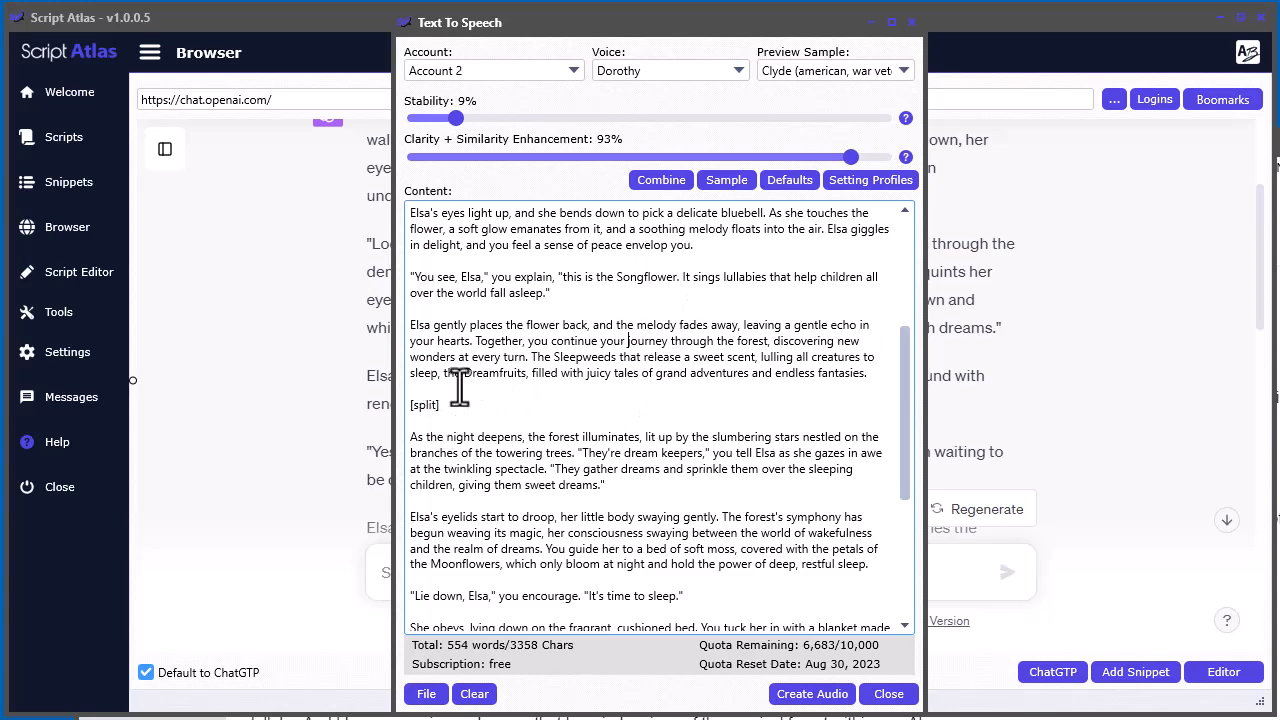
Try inserting a content split code below the "You see, Elsa" paragraph and undo that insertion
scroll(905, 415, down, 2)
scroll(892, 440, up, 2)
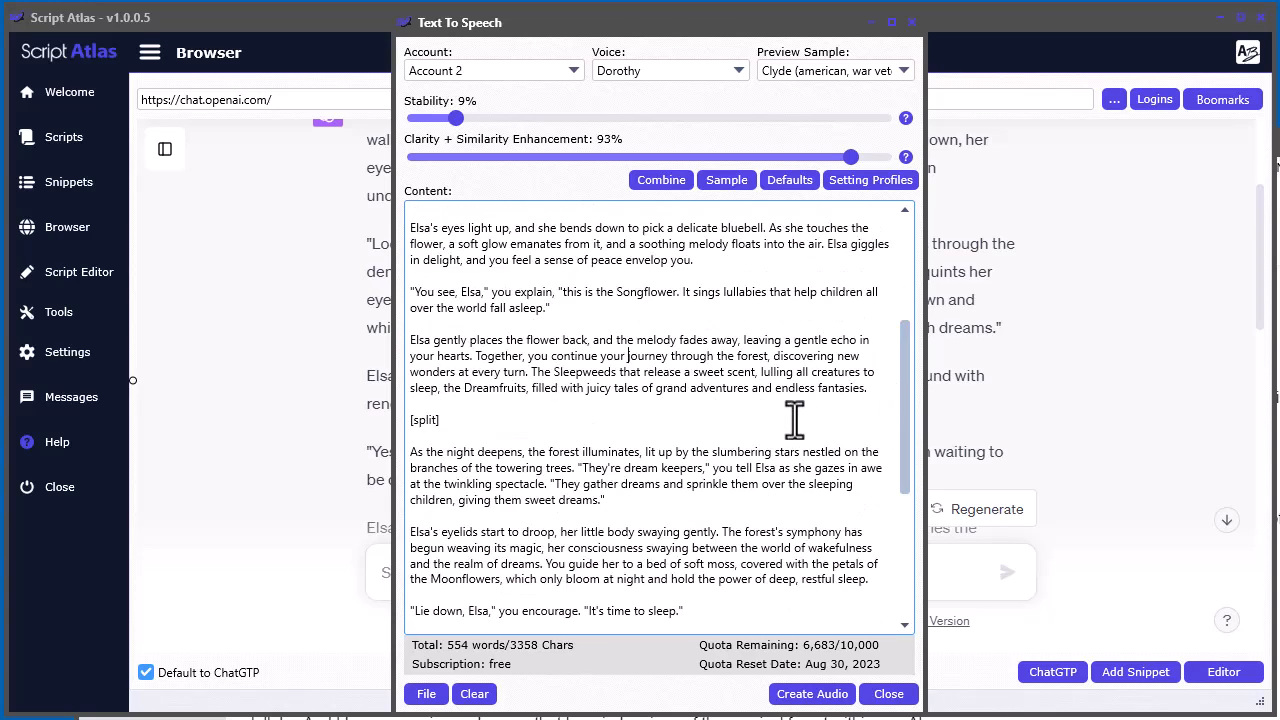
right_click(539, 299)
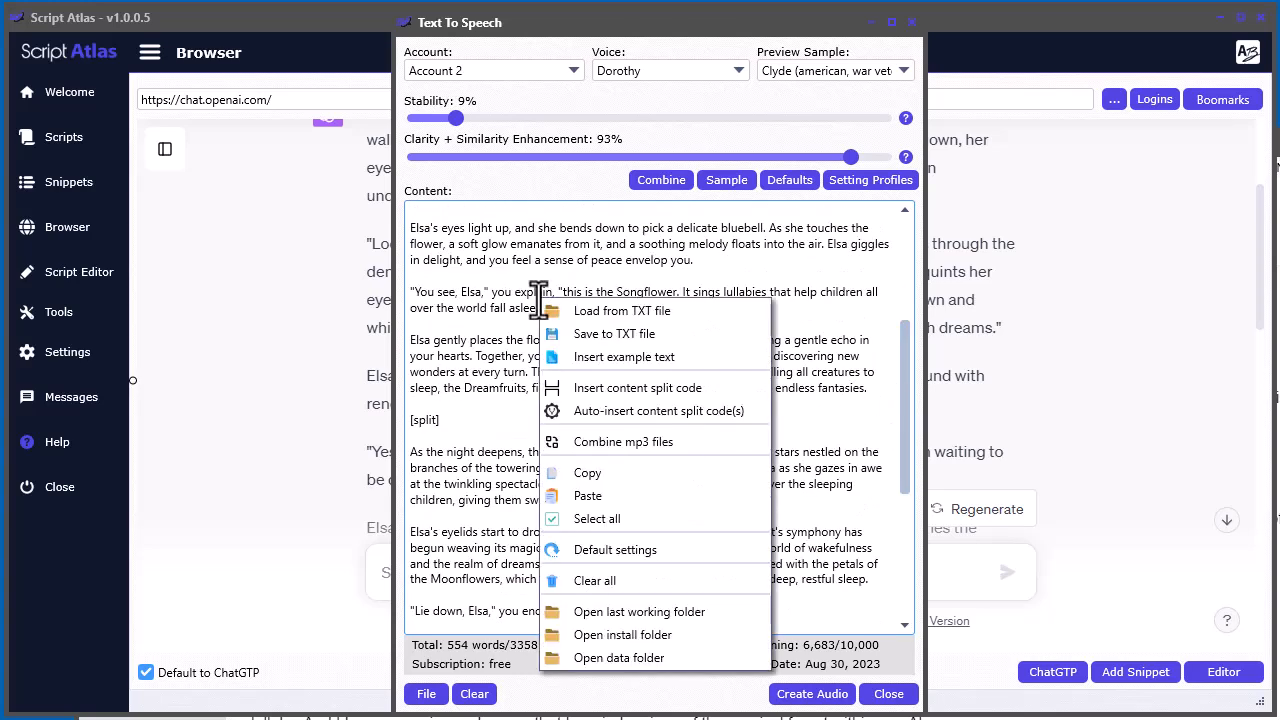
click(631, 387)
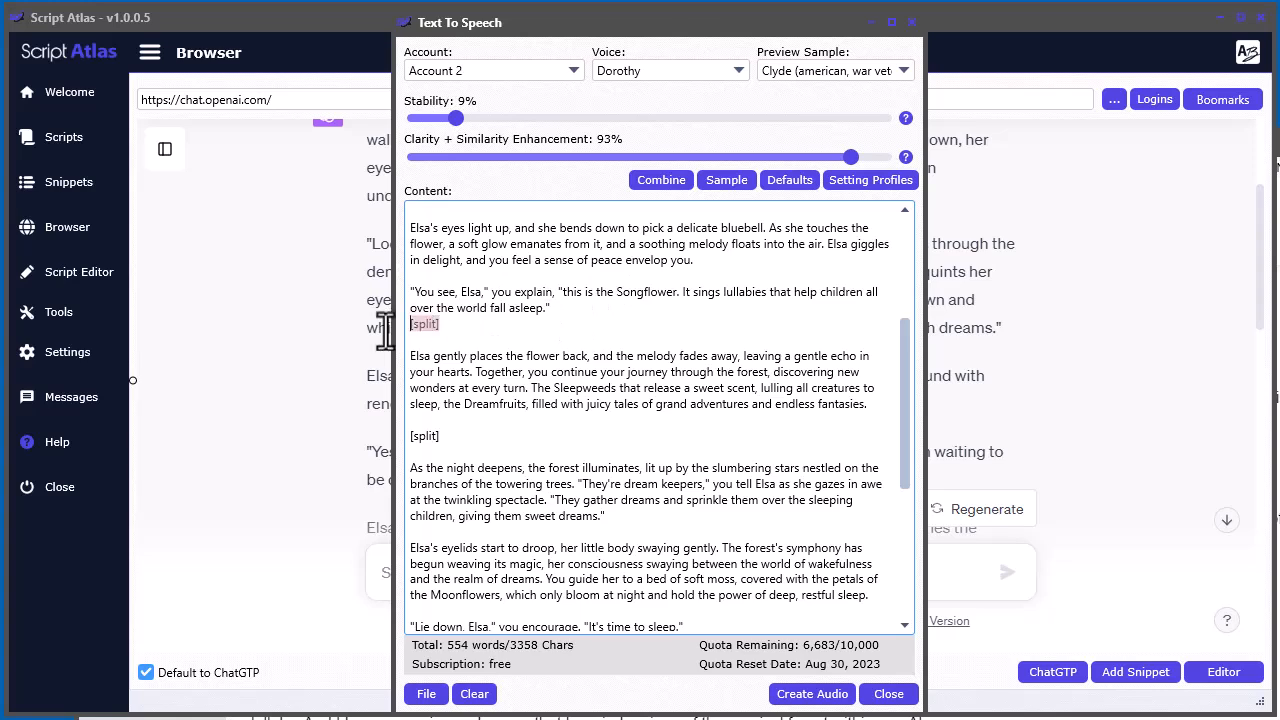
key(ctrl+z)
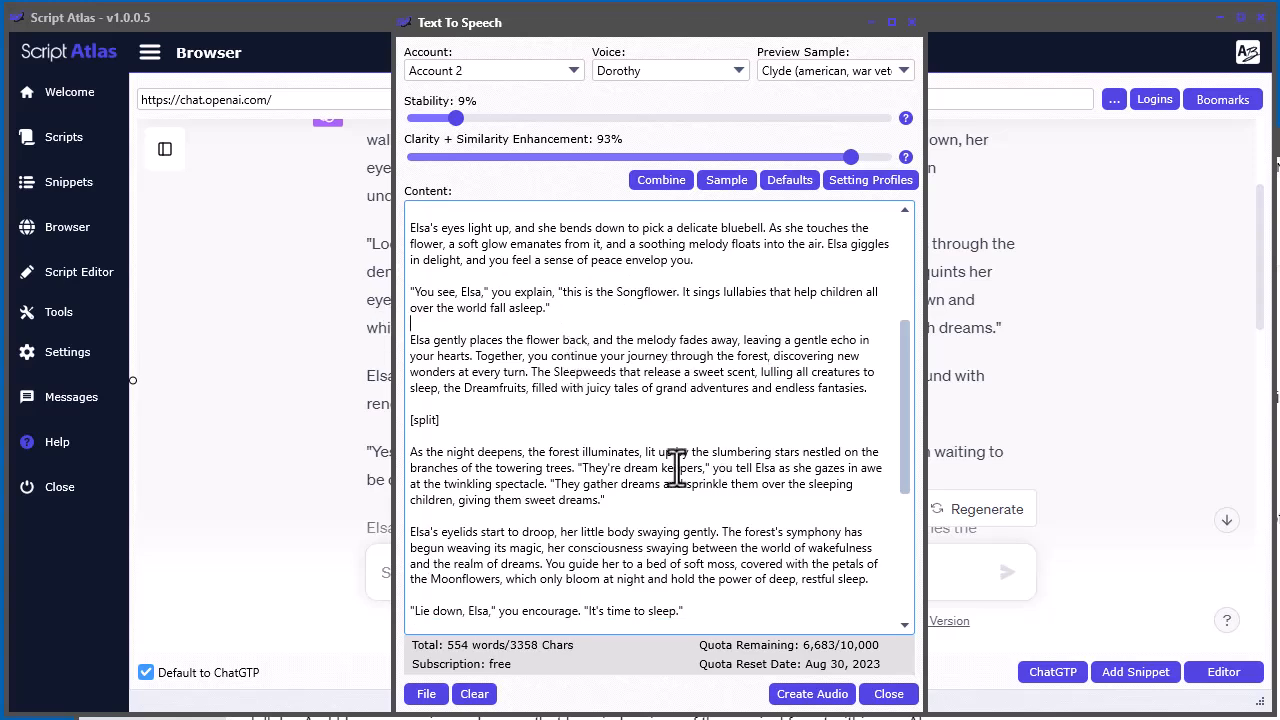
Review the story text on both sides of the [split] code, from its opening to the closing "Goodnight, Elsa" paragraph
mouse_move(904, 413)
mouse_down()
mouse_move(902, 550)
mouse_move(904, 403)
mouse_up()
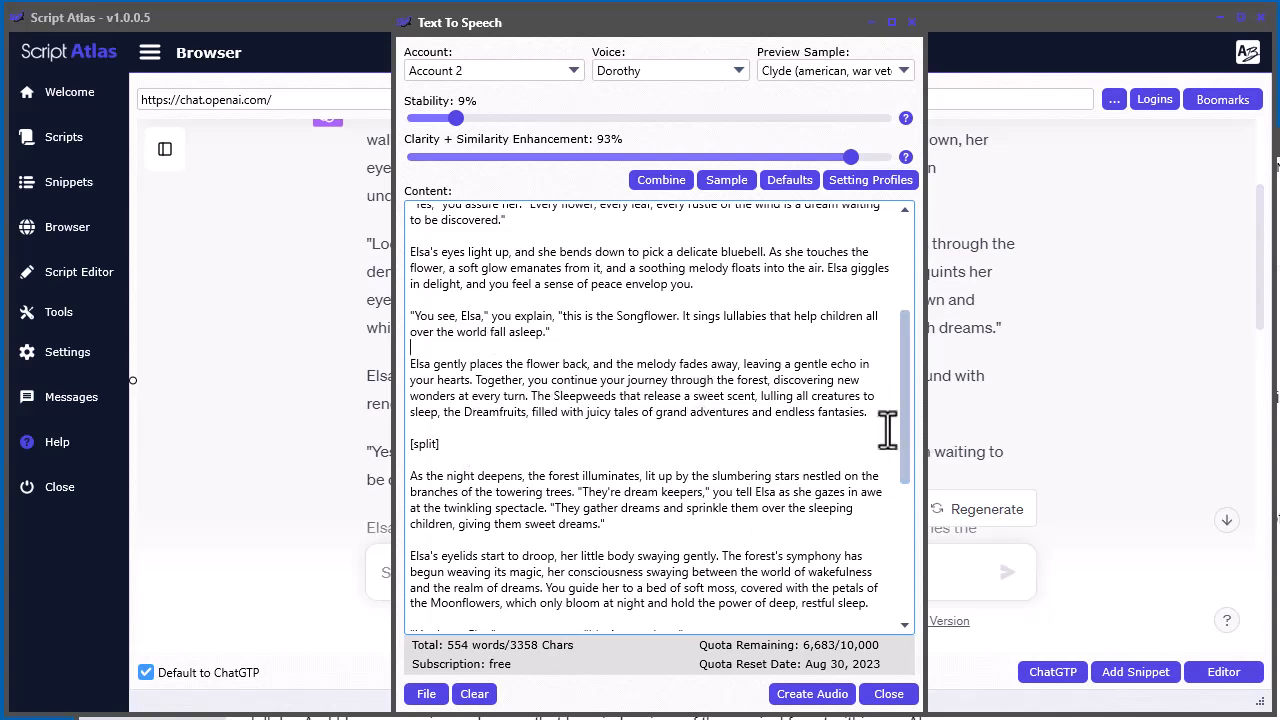
drag(907, 449, 907, 520)
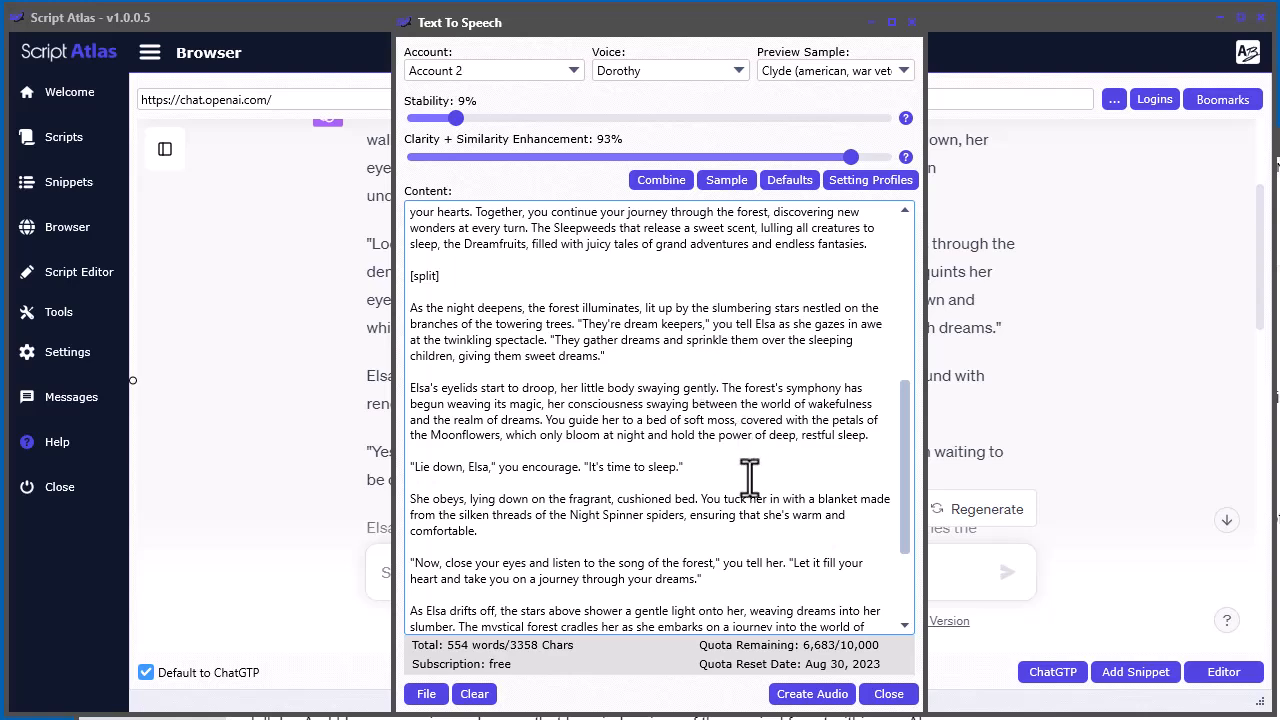
scroll(749, 477, up, 5)
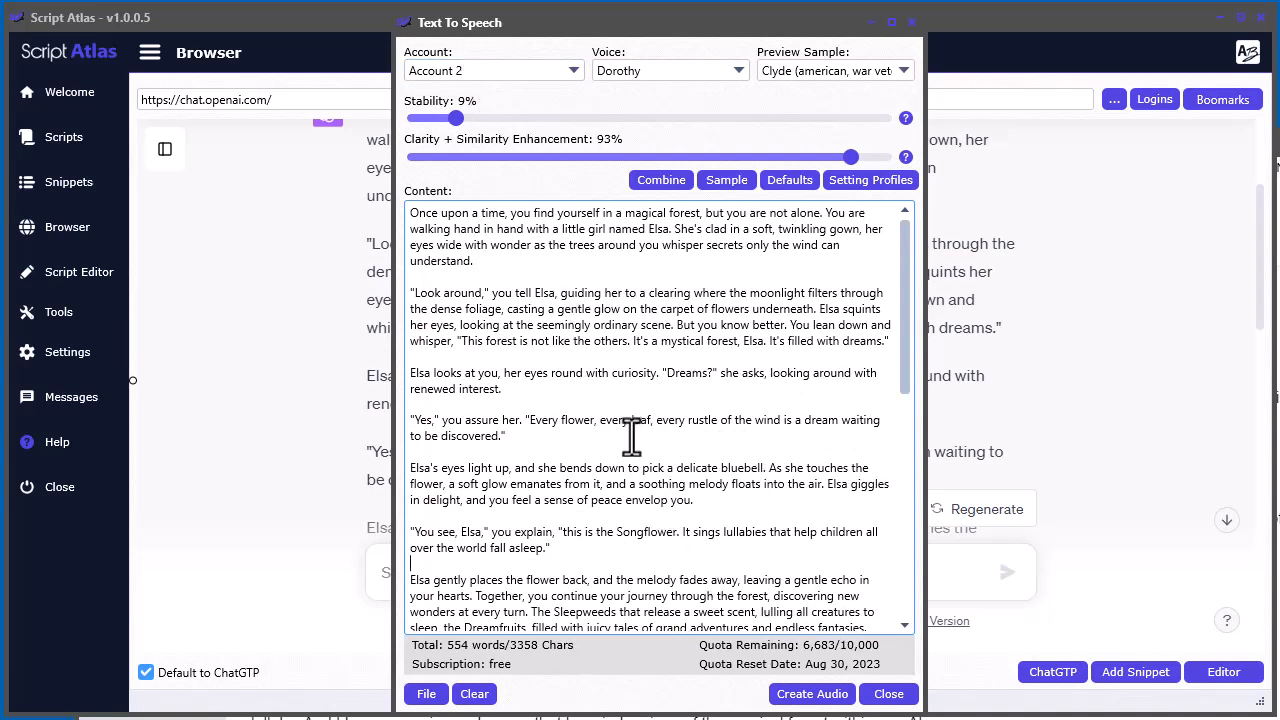
scroll(651, 518, down, 2)
scroll(651, 518, up, 2)
scroll(666, 466, down, 5)
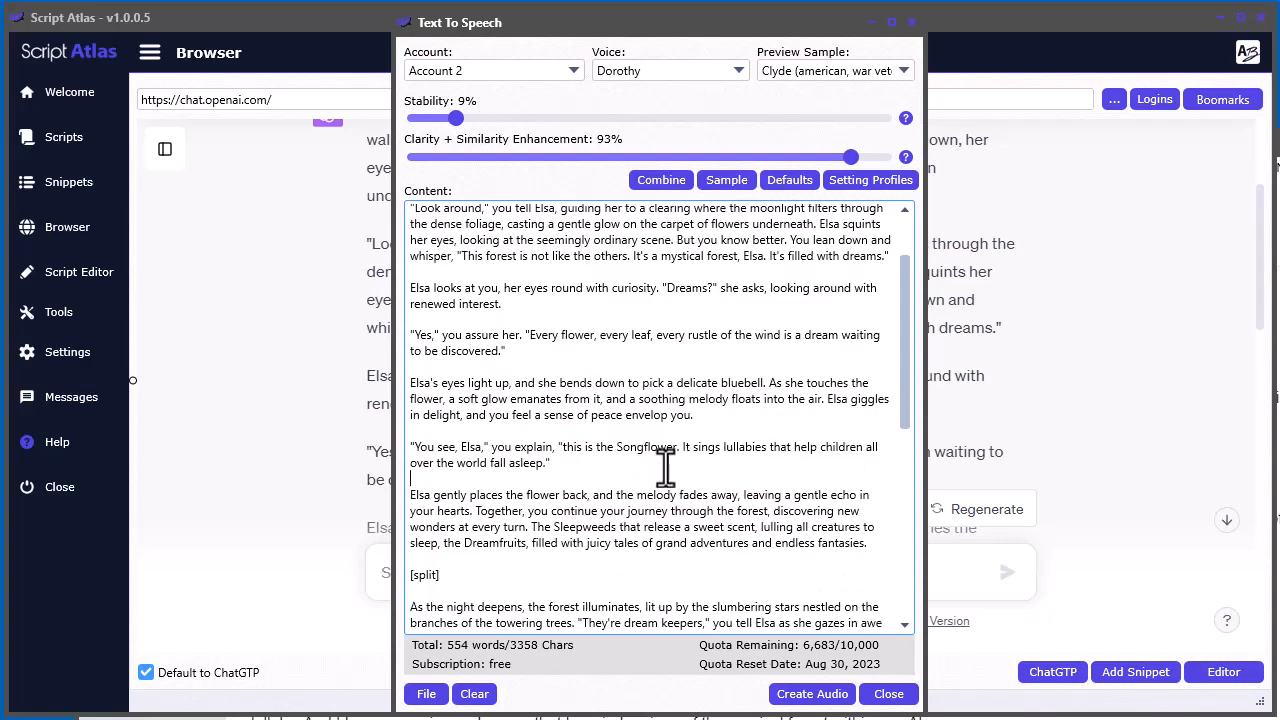
scroll(666, 466, down, 4)
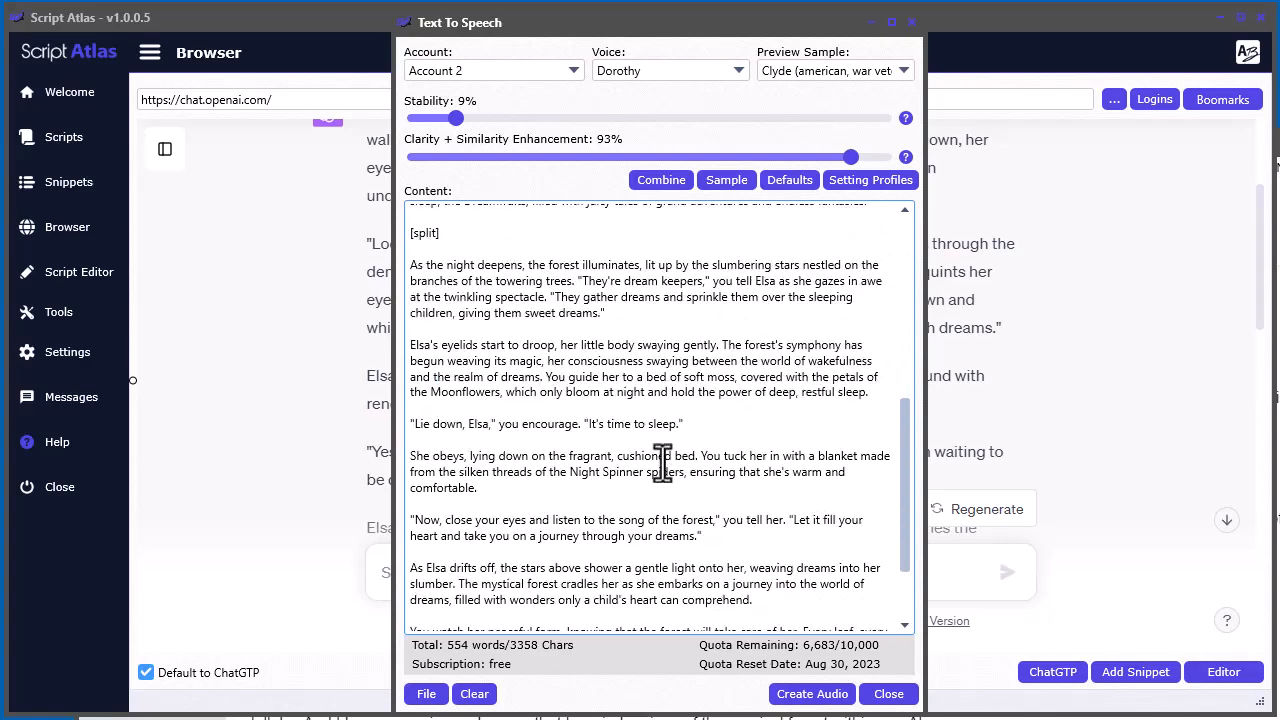
scroll(662, 462, up, 4)
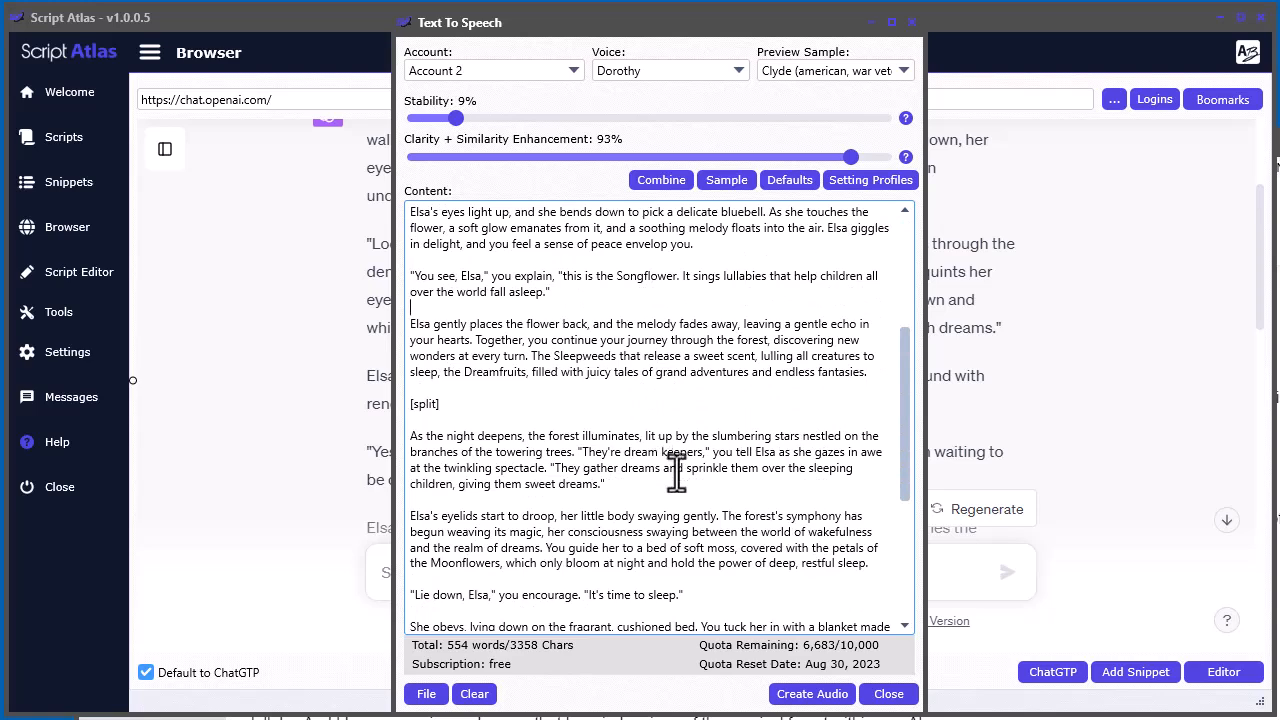
scroll(668, 470, down, 5)
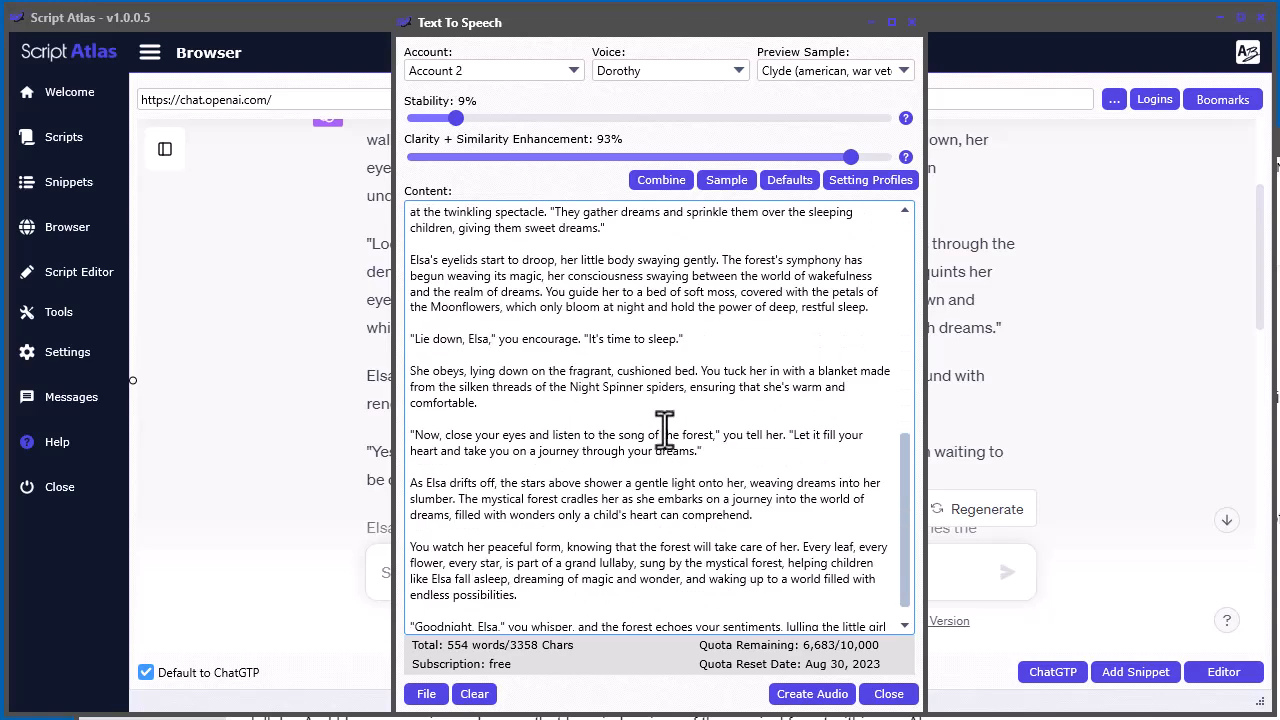
scroll(718, 446, up, 4)
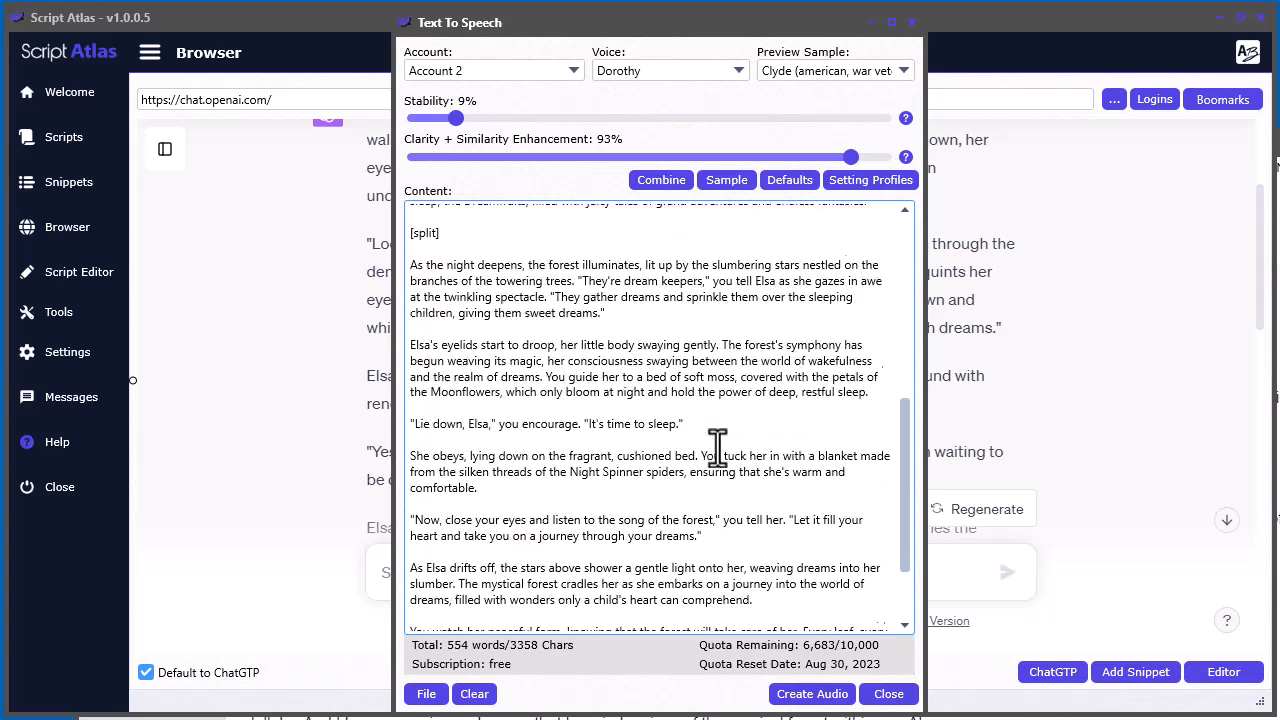
scroll(745, 446, up, 6)
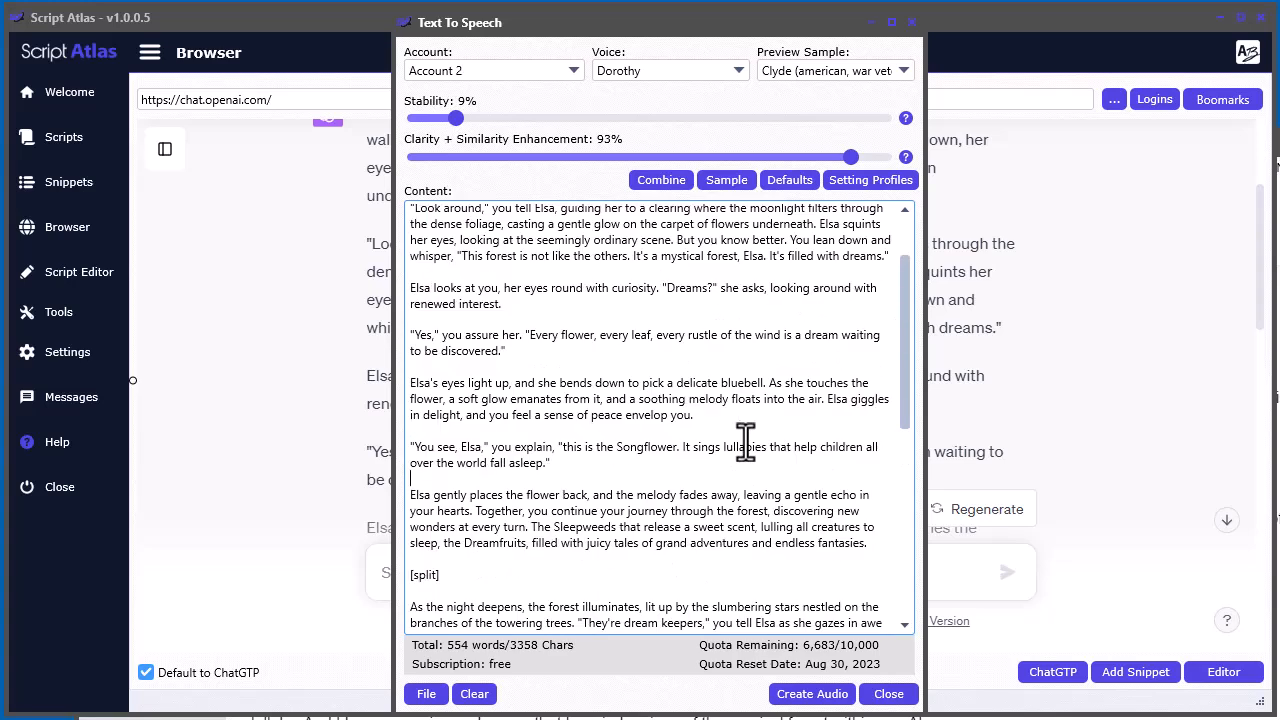
scroll(745, 446, up, 2)
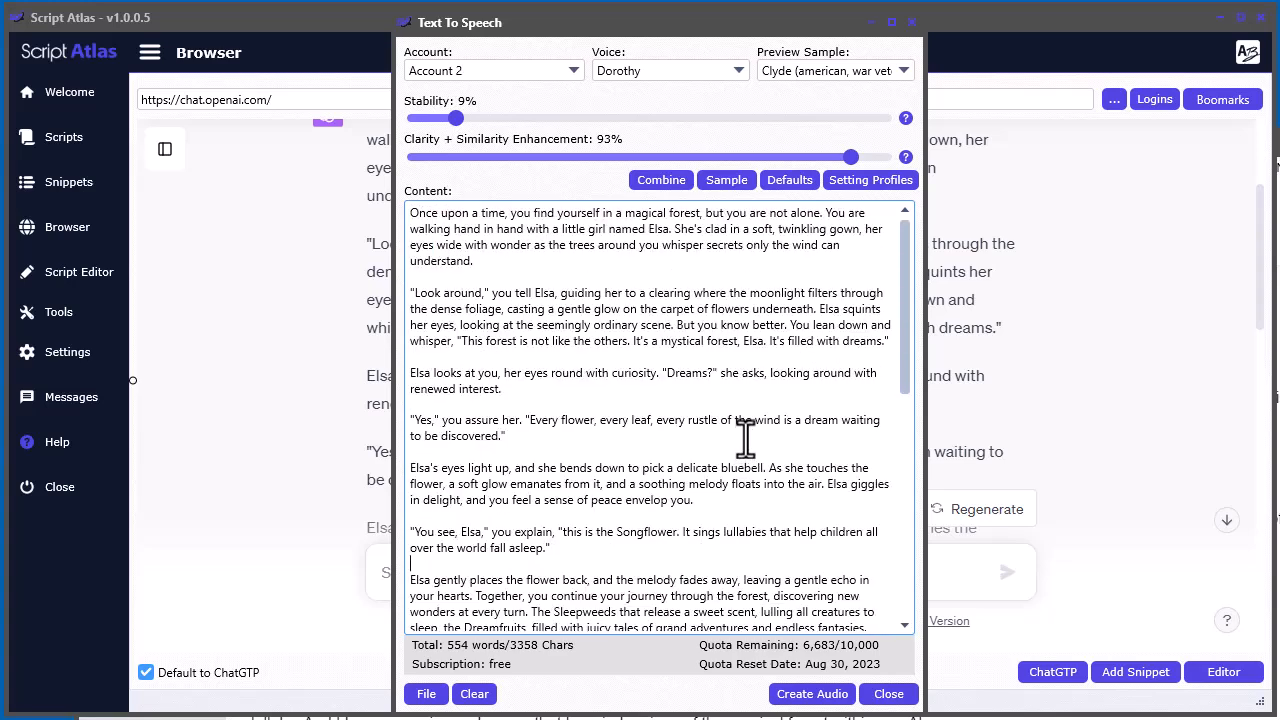